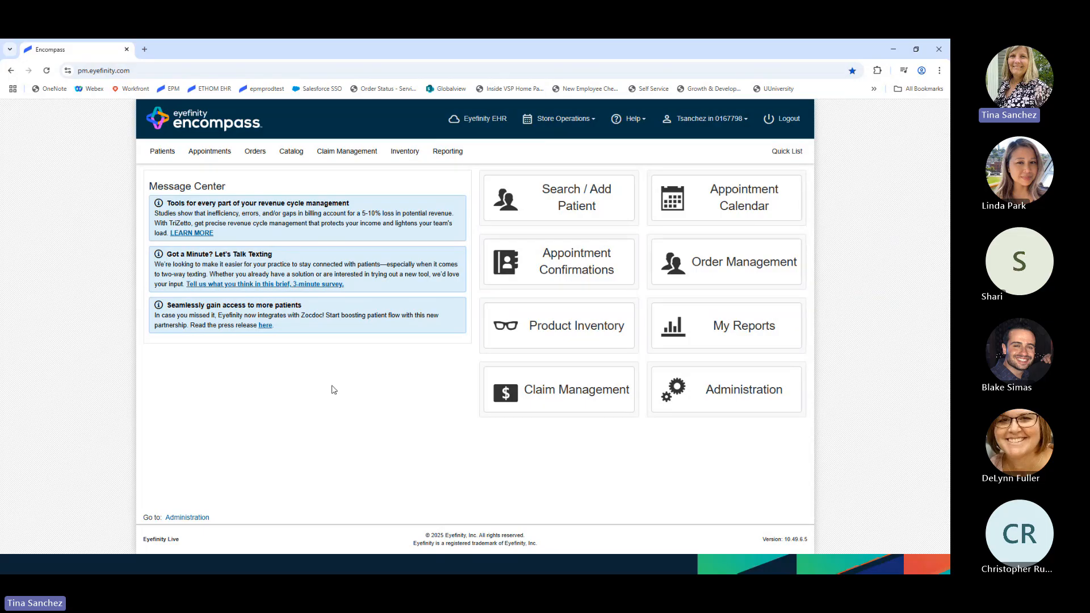
- Go to Administration and open the Office Config. list of offices
click(732, 396)
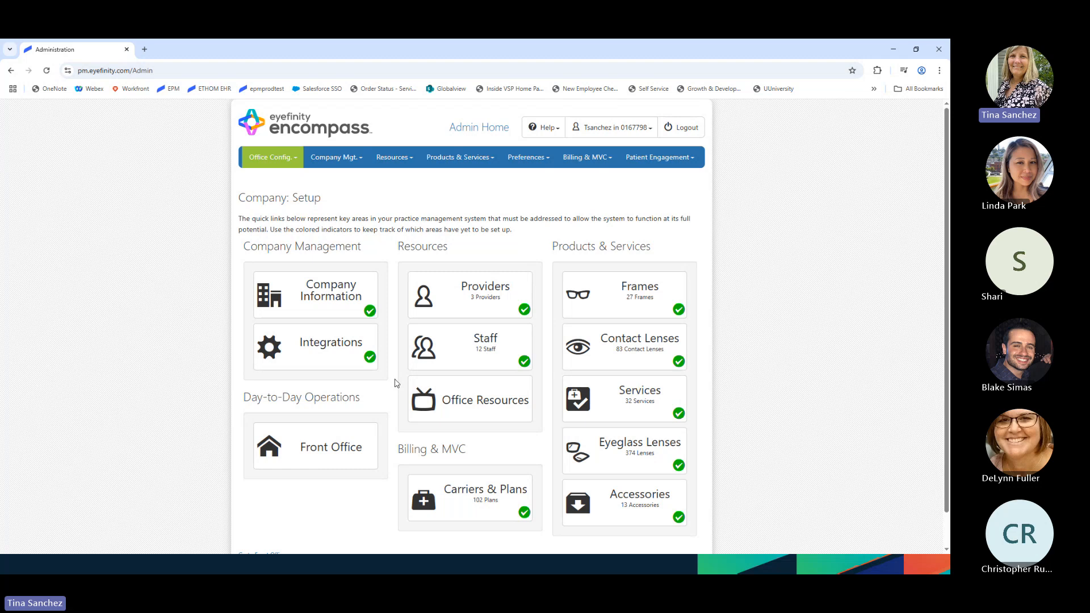
click(288, 160)
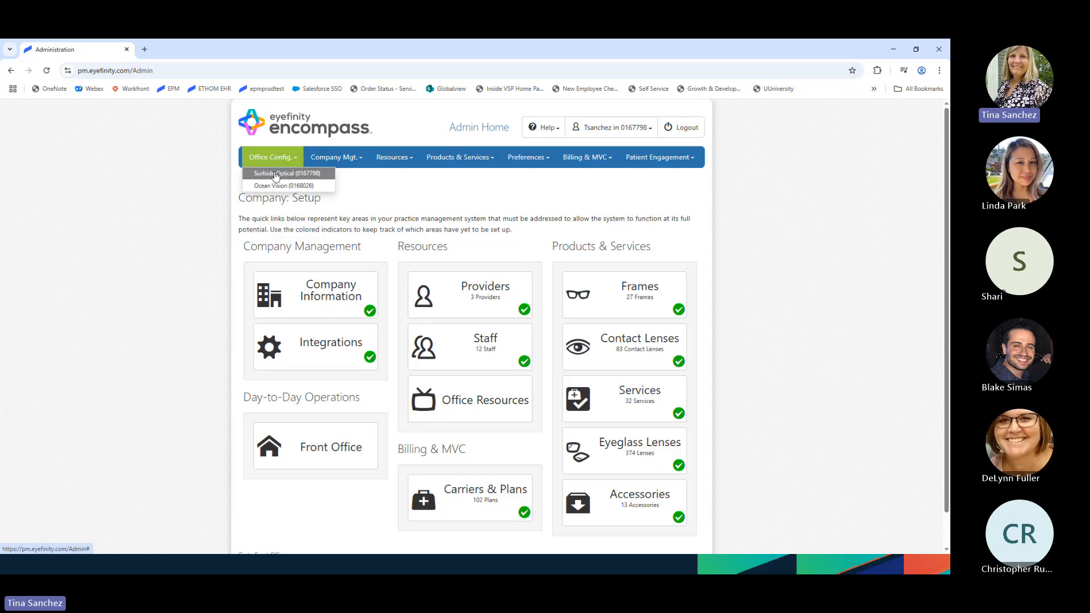
- Select the Surfside Optical office and bring up its Integrations settings
click(275, 174)
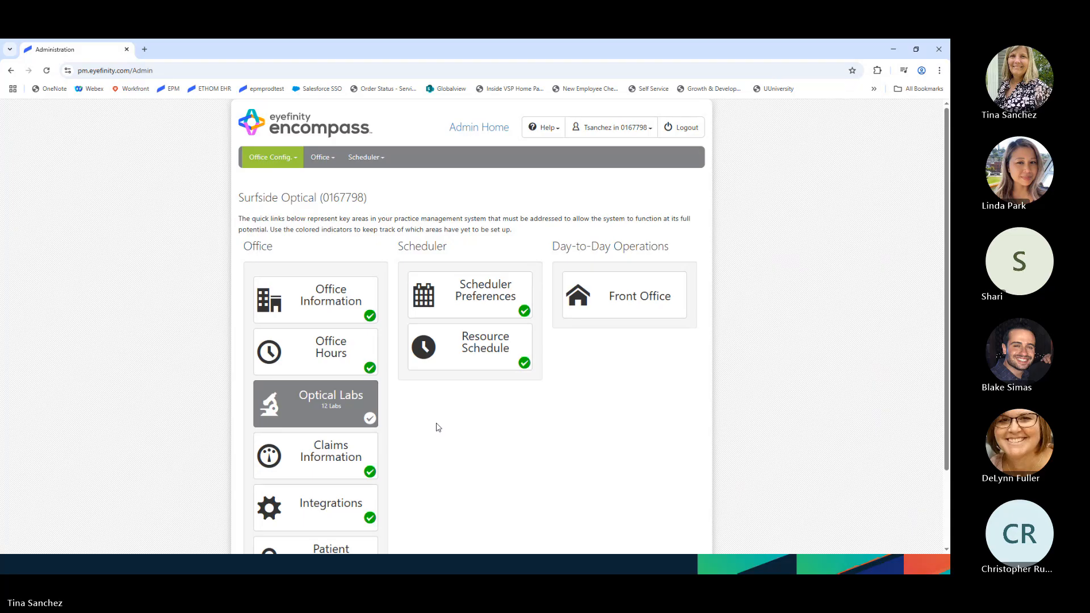
scroll(463, 405, down, 1)
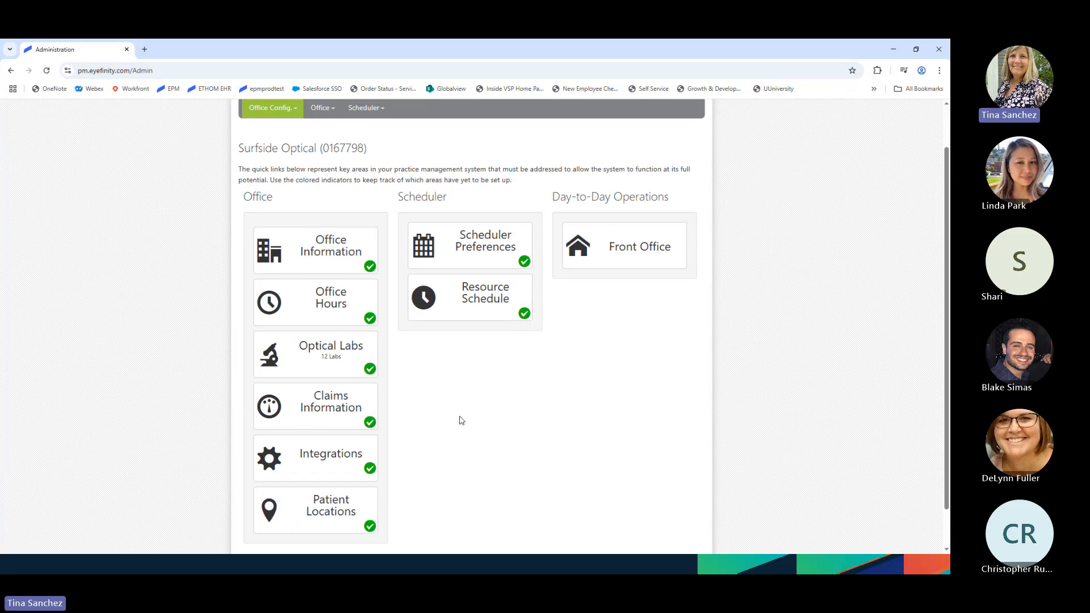
click(332, 460)
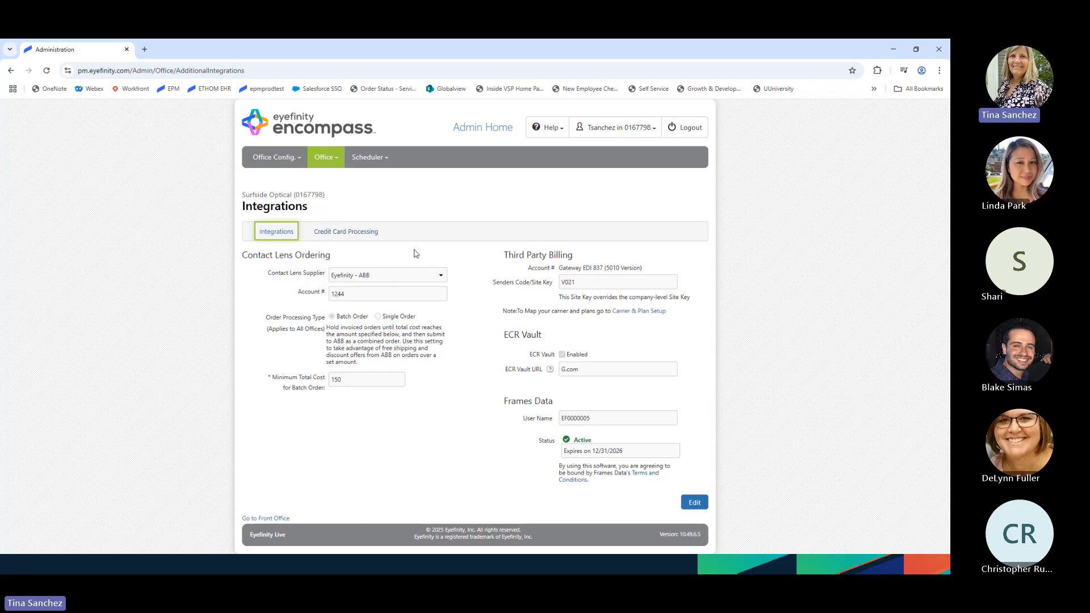
- Unlock the integration settings past the risk warning and review suppliers, keeping Eyefinity - ABB
click(694, 504)
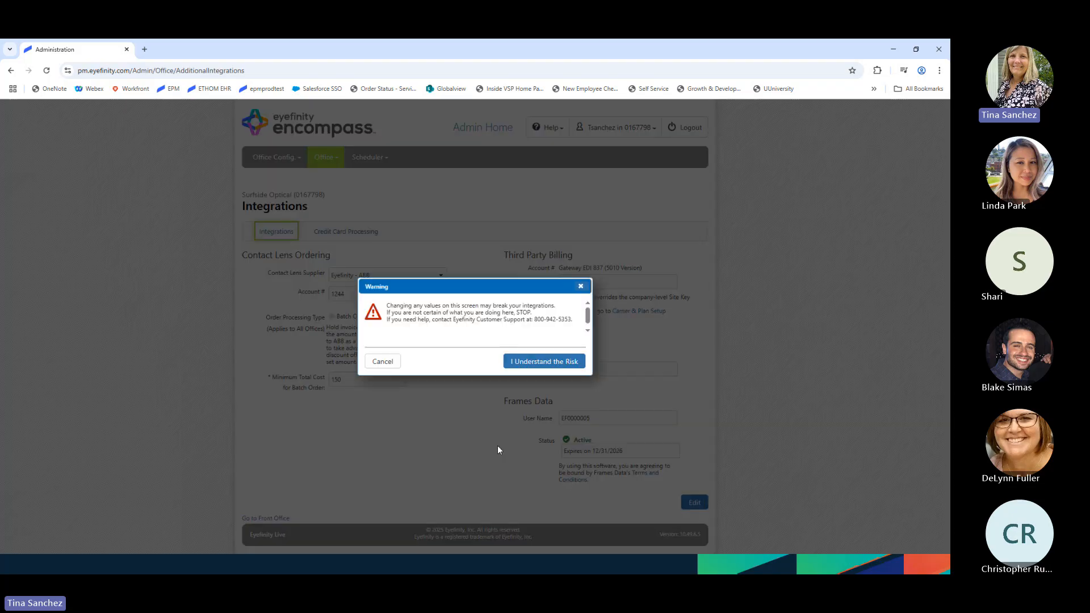
click(554, 363)
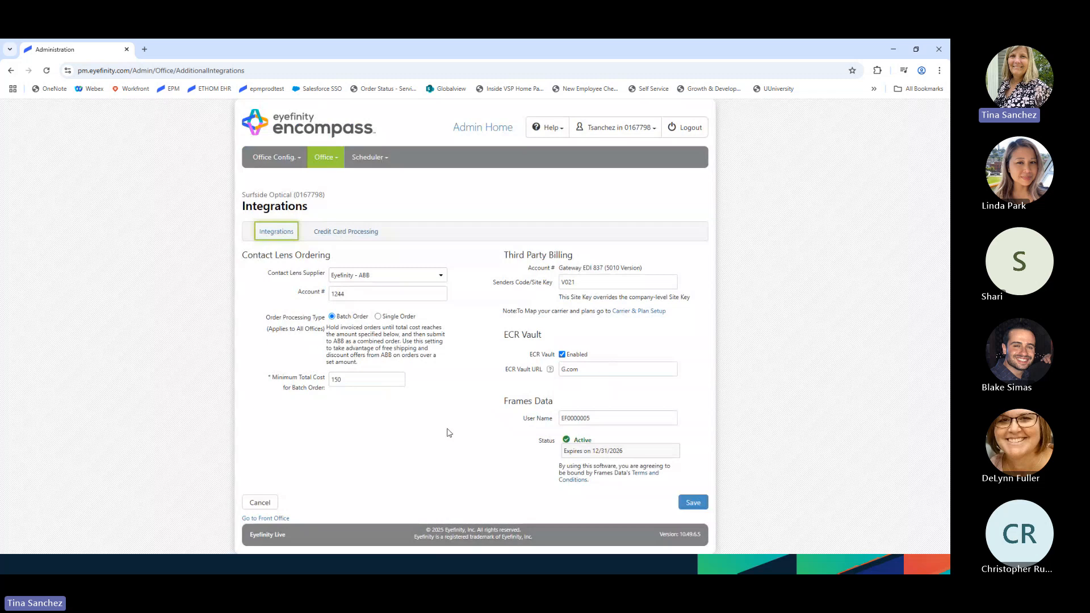
click(392, 276)
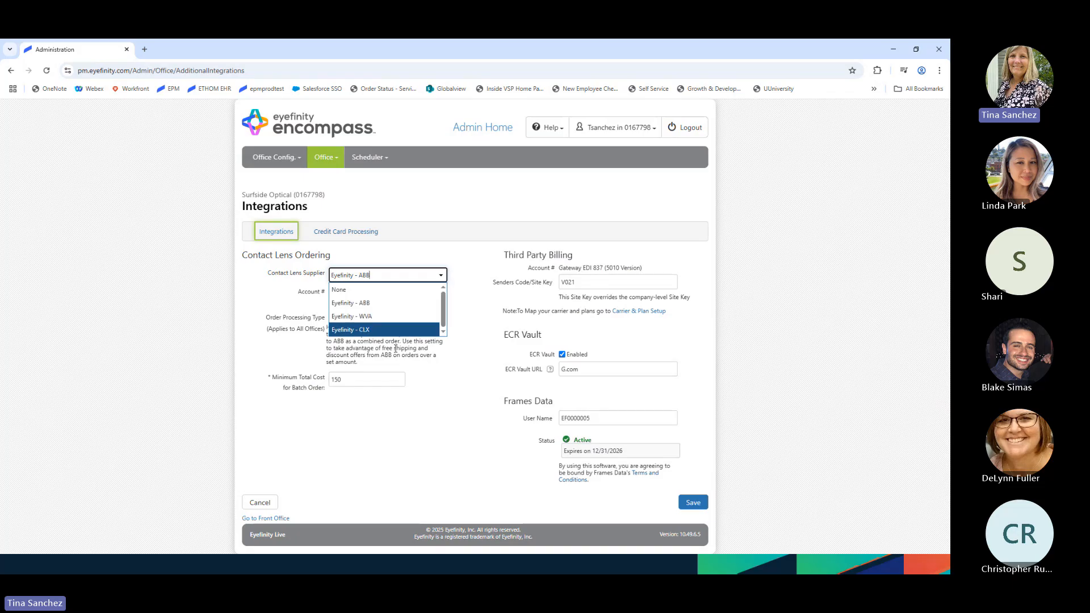
click(435, 418)
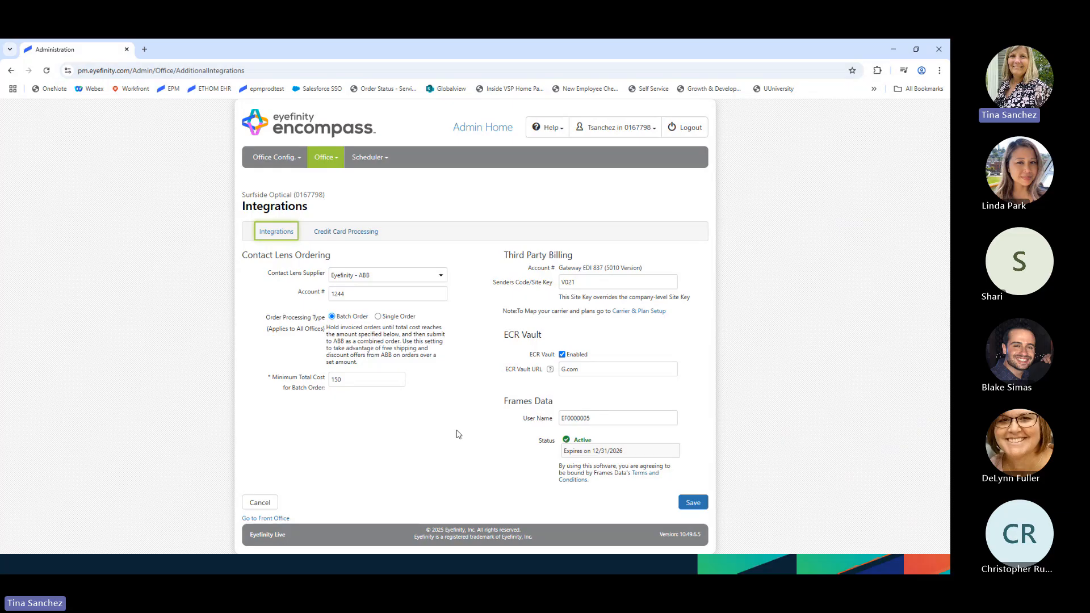
click(379, 318)
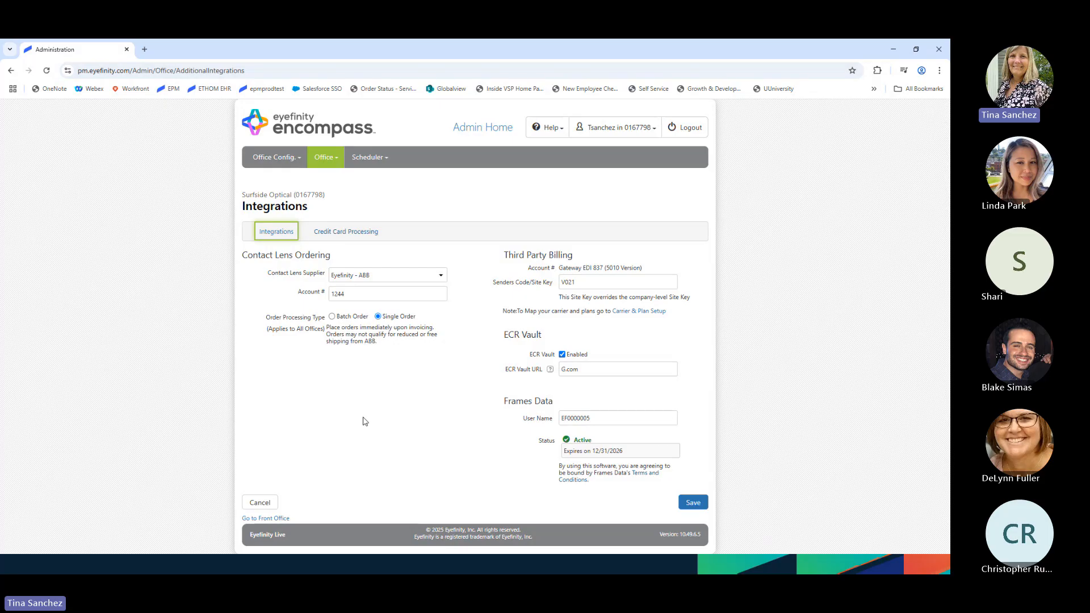
click(333, 316)
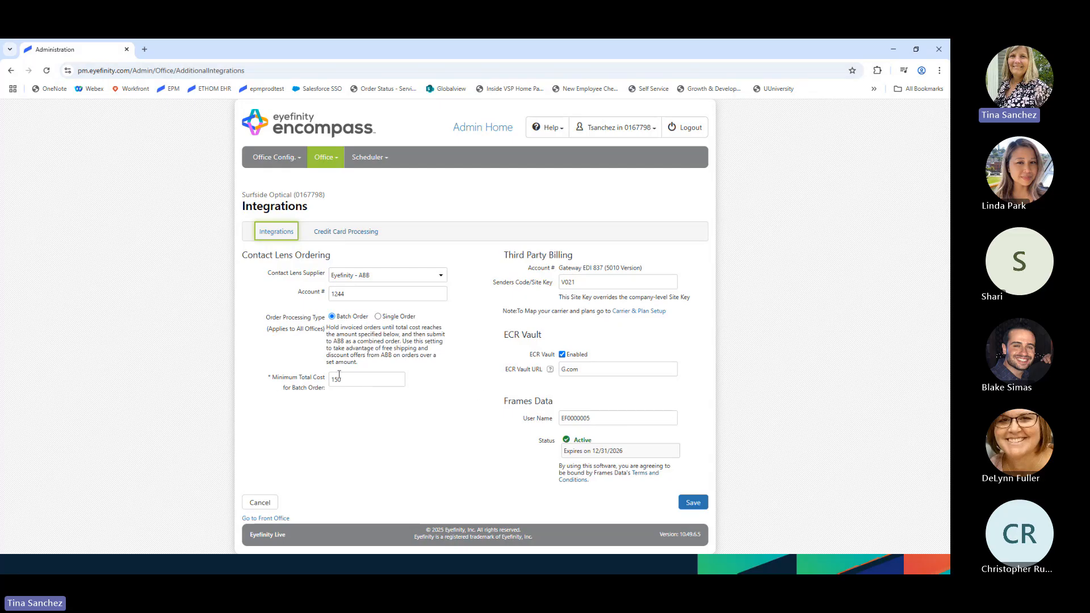
- Review the contact lens products' cost values, including the first lens's $35.00 price, then return home
click(480, 130)
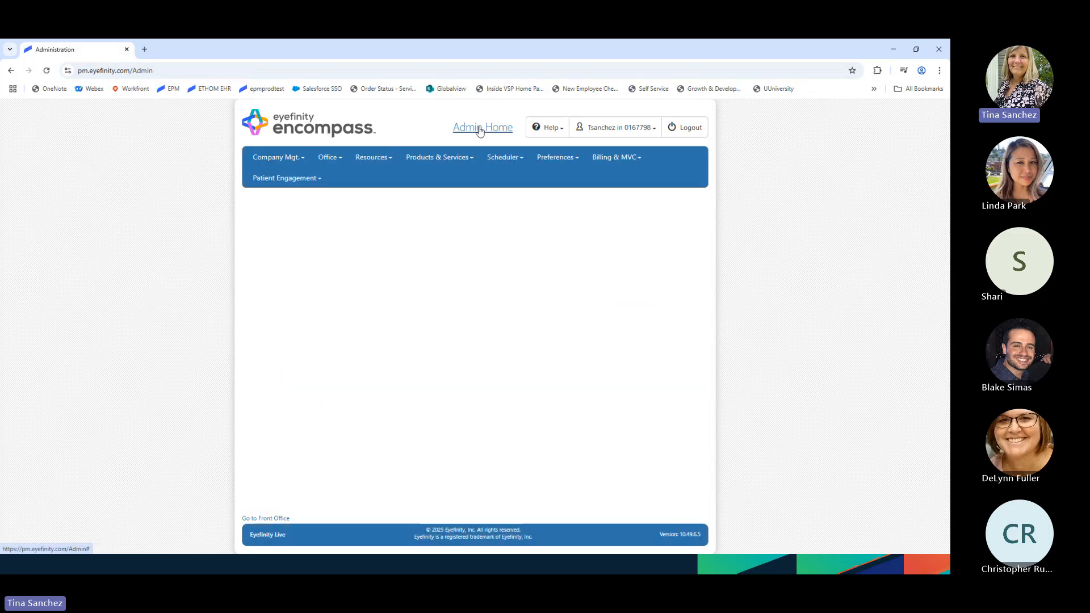
click(628, 346)
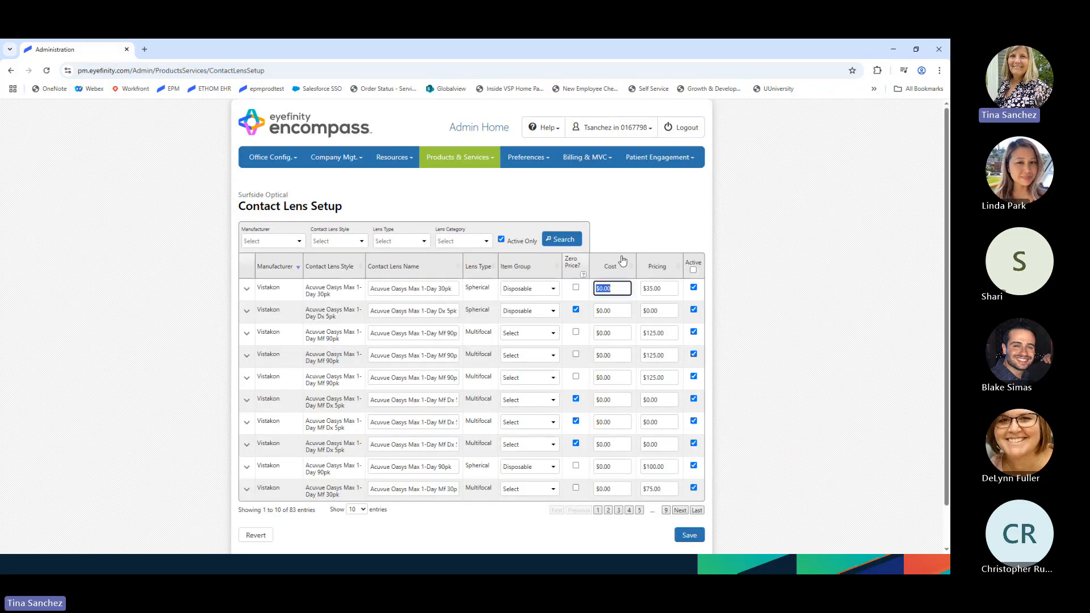
click(612, 333)
click(615, 315)
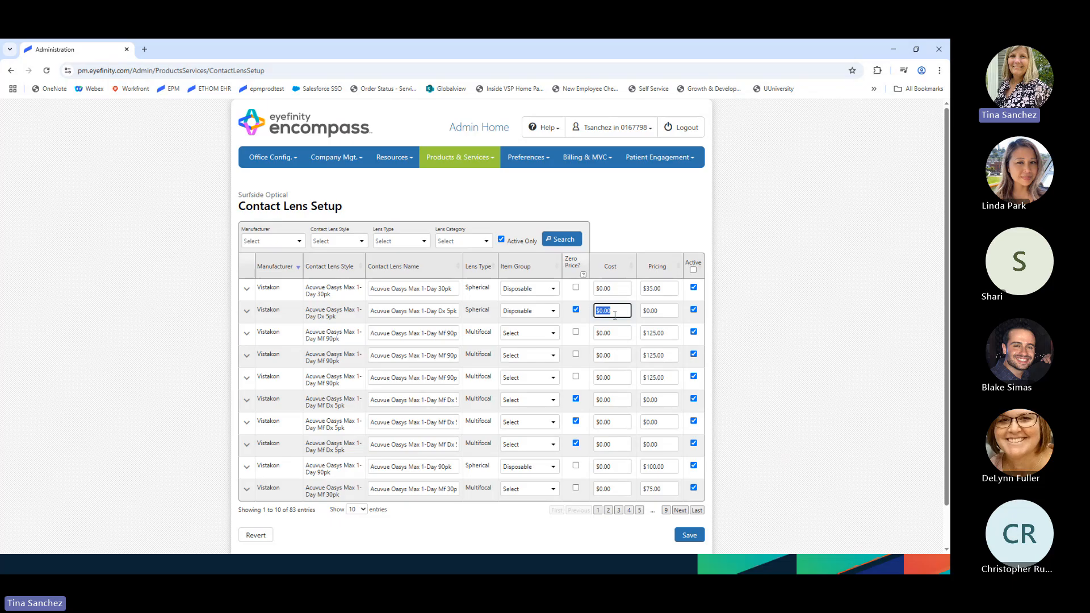
click(627, 291)
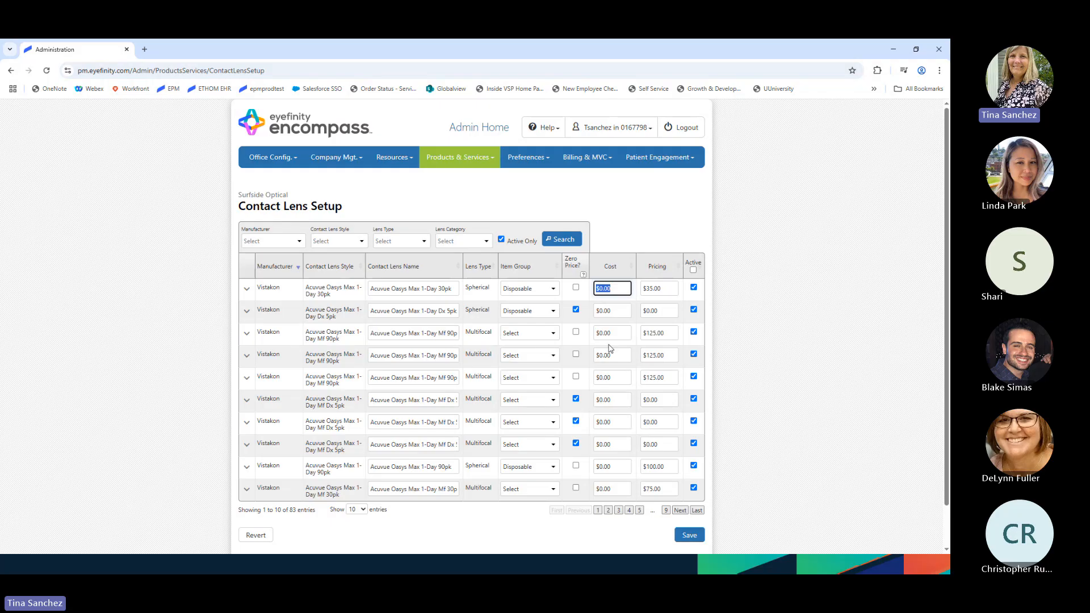
click(616, 376)
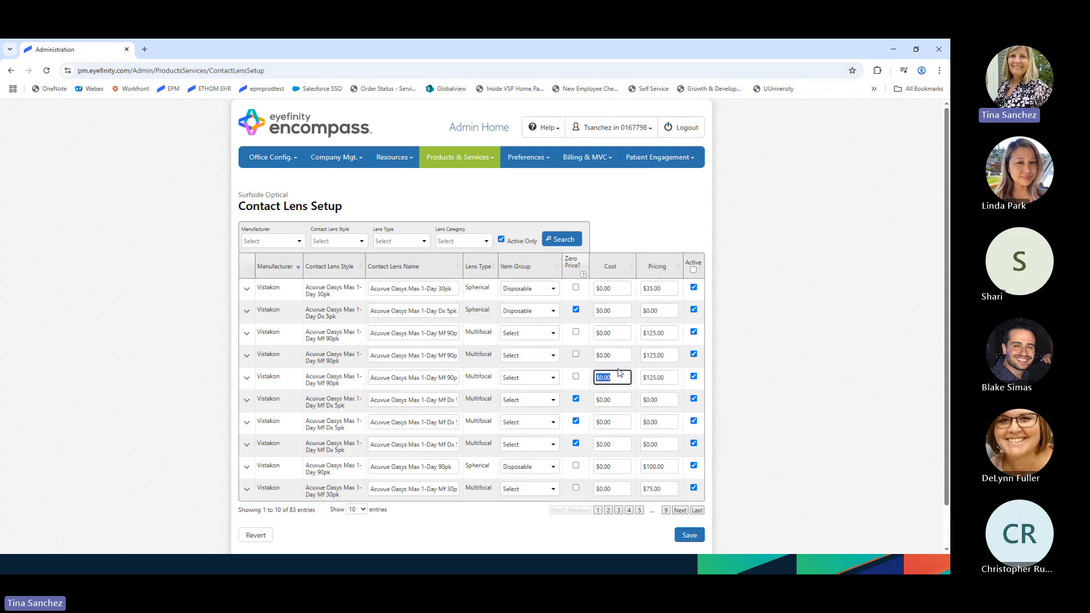
click(612, 310)
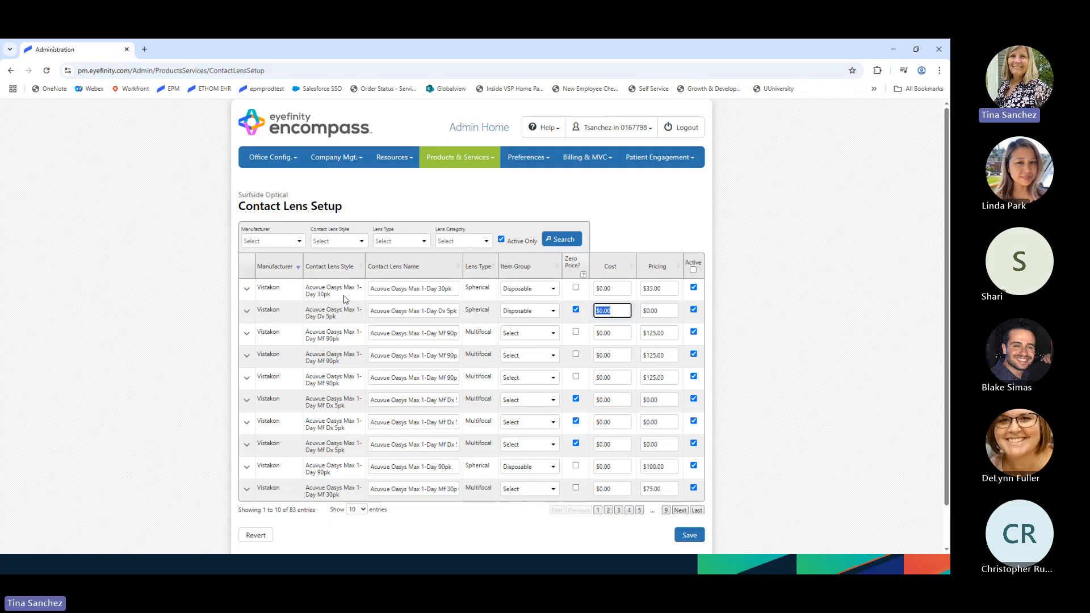
click(653, 291)
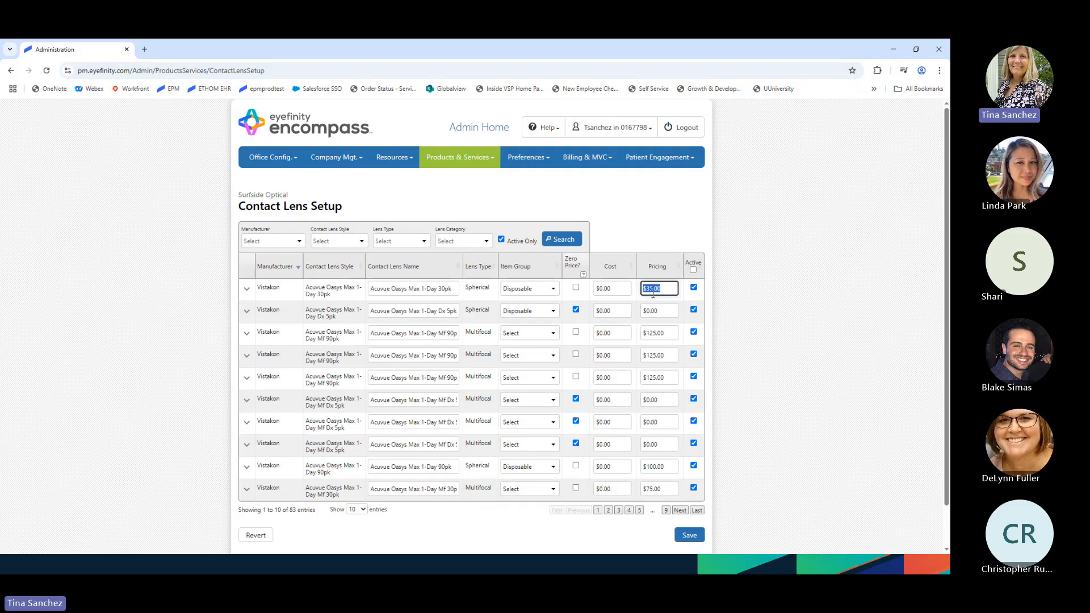
click(603, 287)
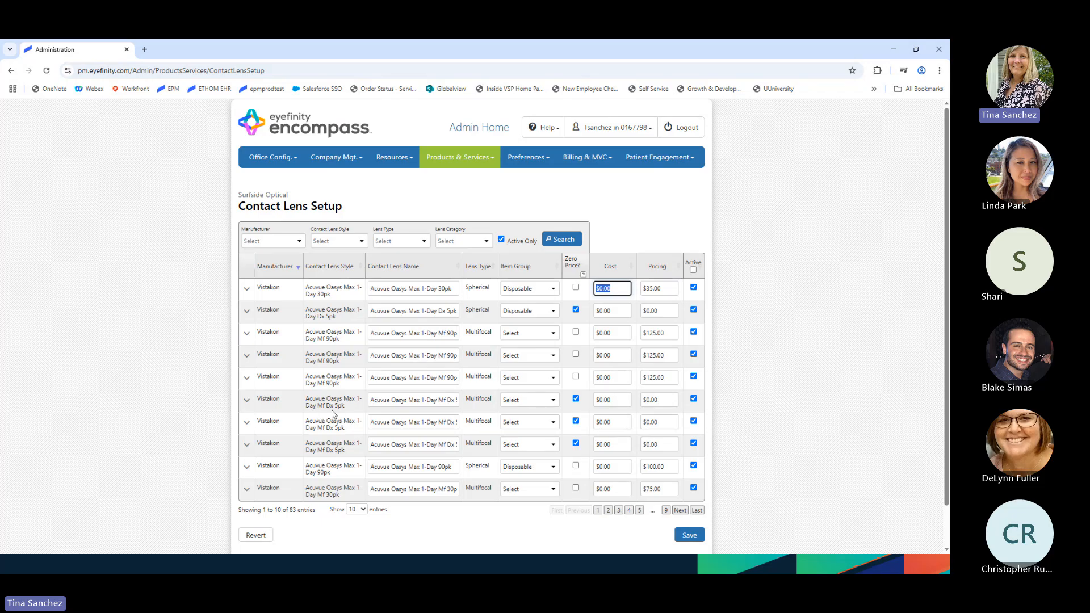
click(611, 400)
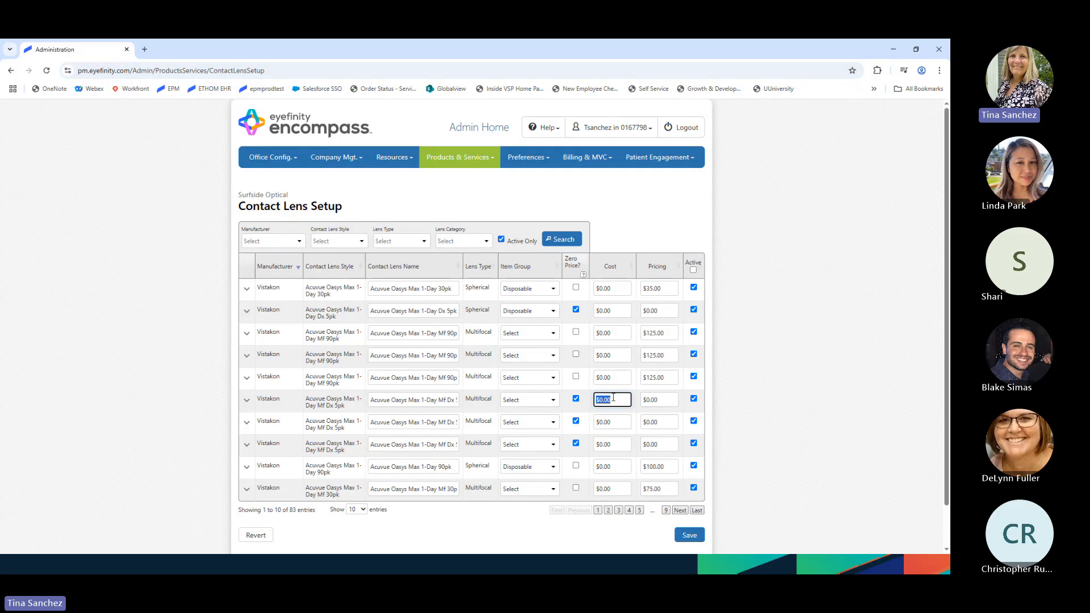
click(296, 127)
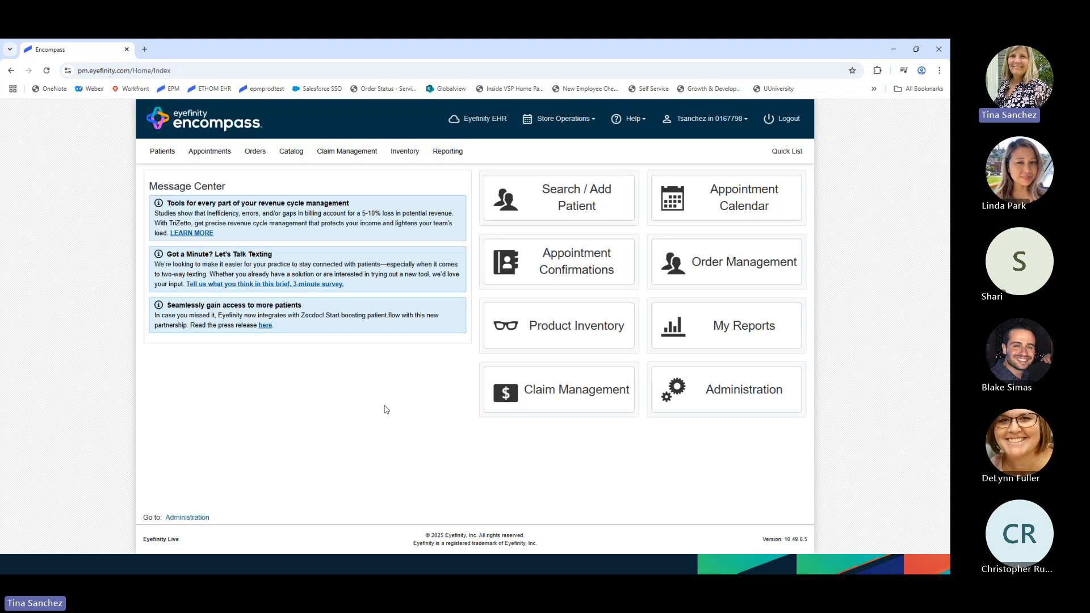
- Search patients by last name and open the first matching patient's Overview
click(577, 196)
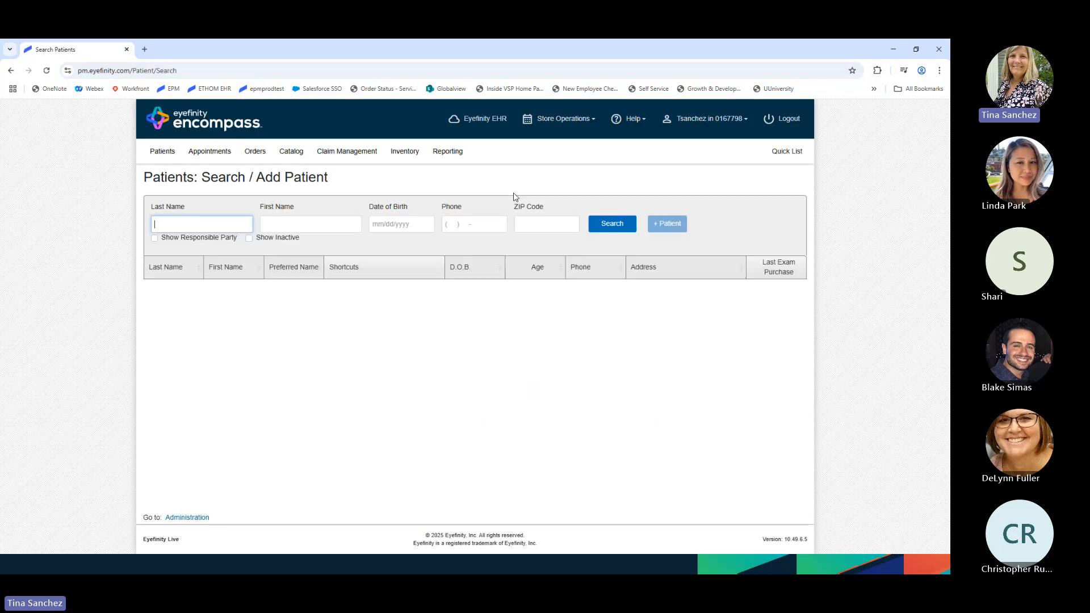
text(san)
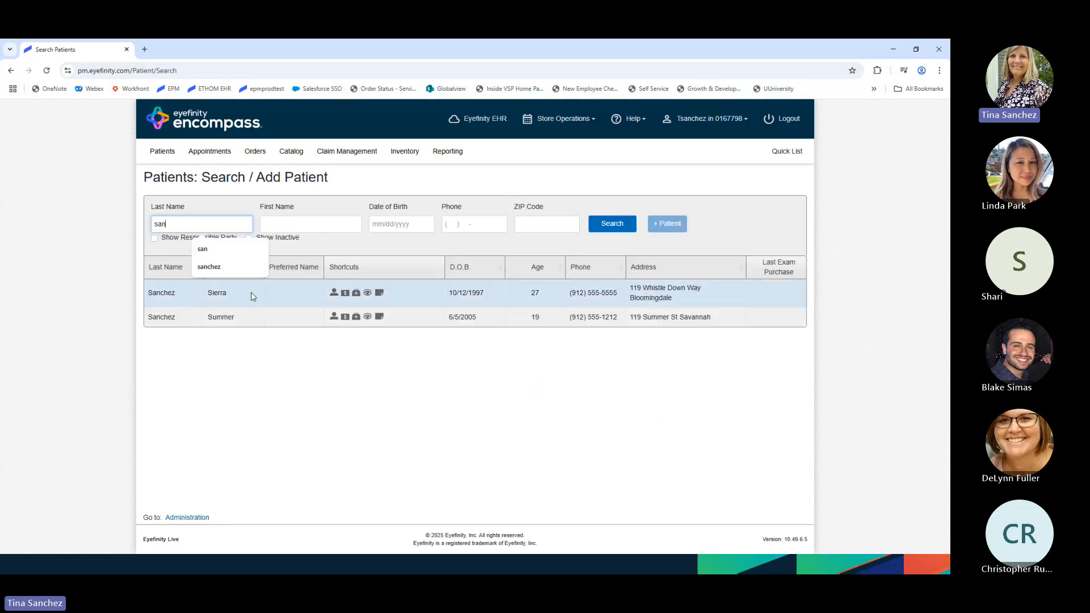
click(241, 292)
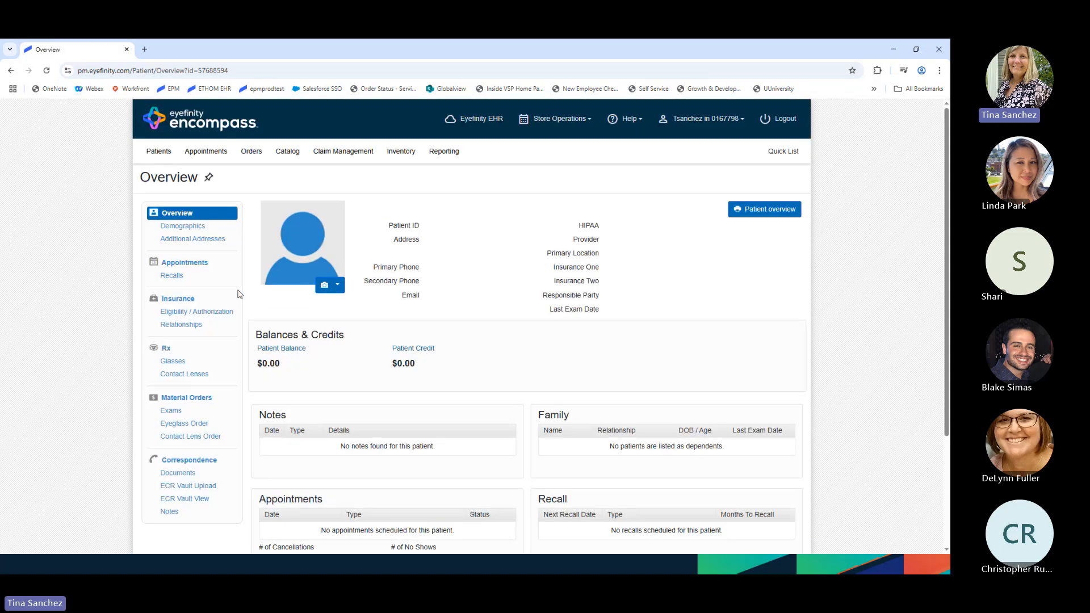
- Open the patient's Rx History showing the 5/6/2025 CL Rx (Distance)
click(169, 352)
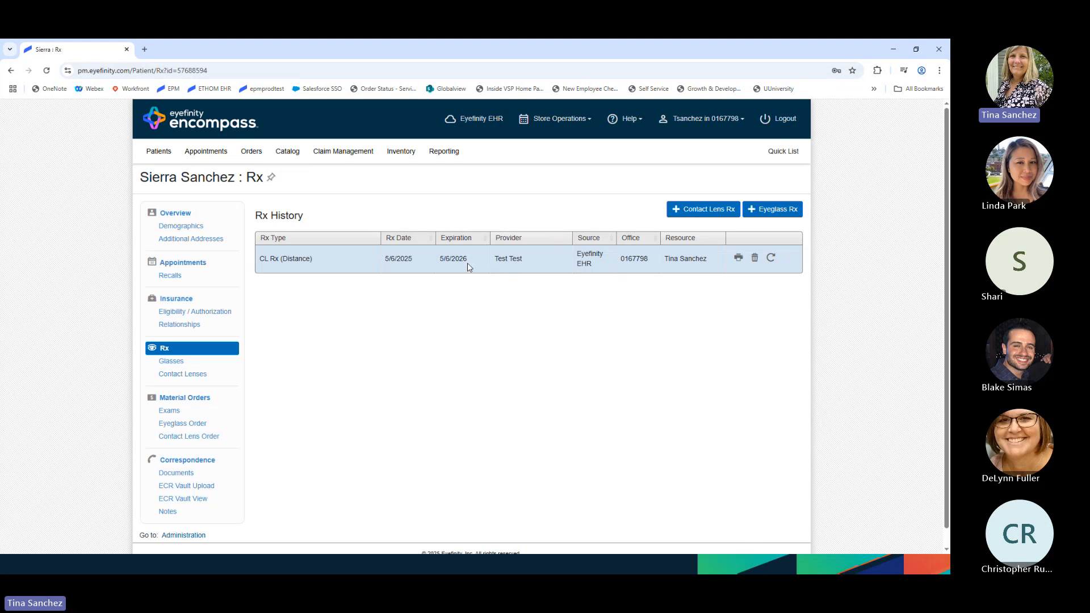
- Review the existing 5/6/2025 CL Rx, then start a new contact lens Rx dated 5/7/2025
click(370, 260)
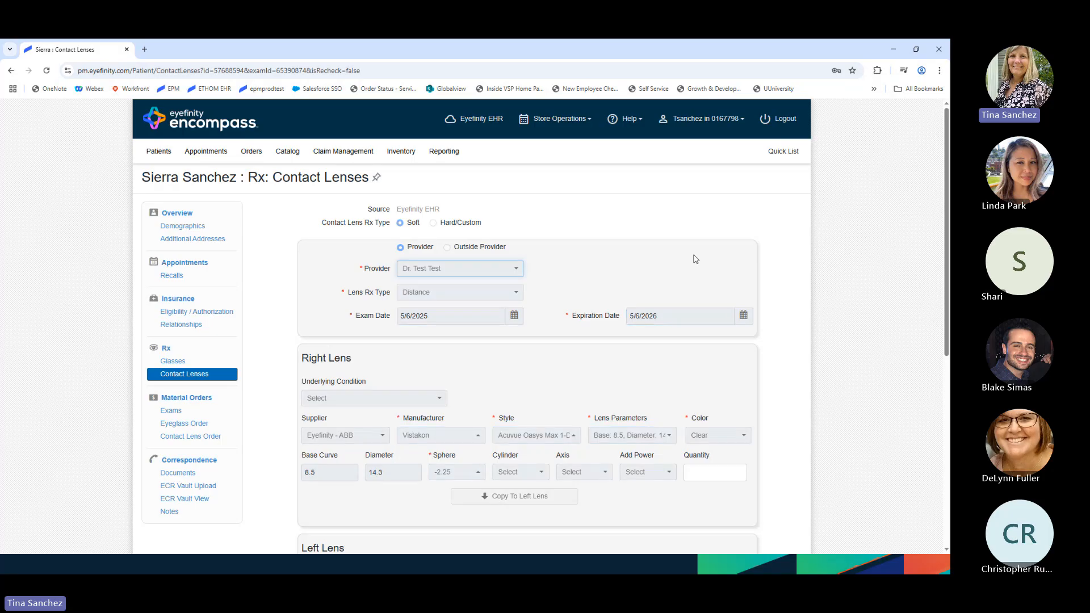
scroll(589, 295, down, 1)
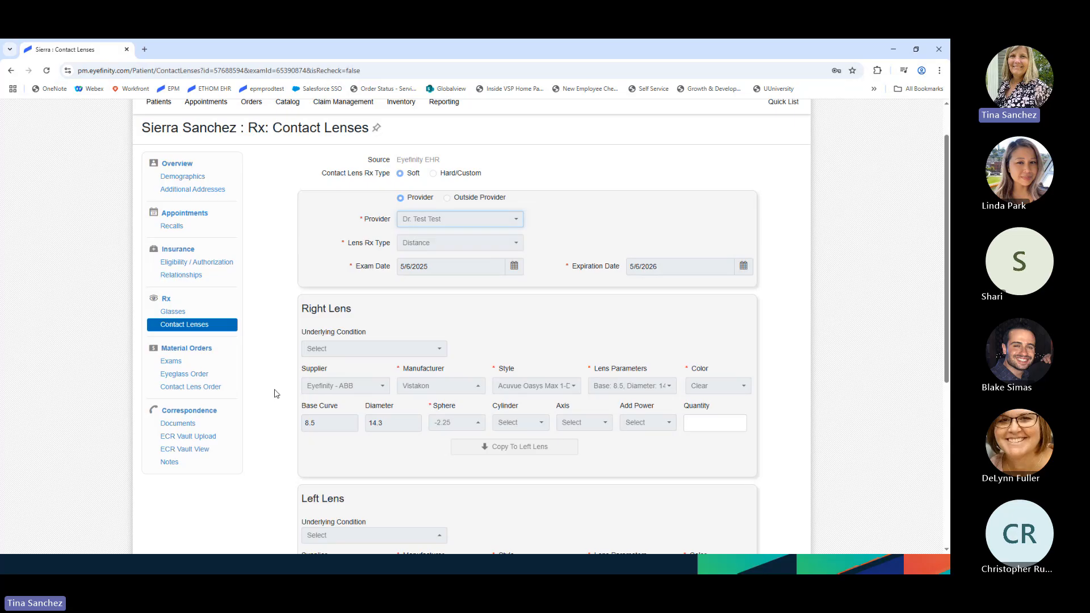
click(173, 326)
scroll(174, 327, down, 1)
scroll(174, 327, down, 5)
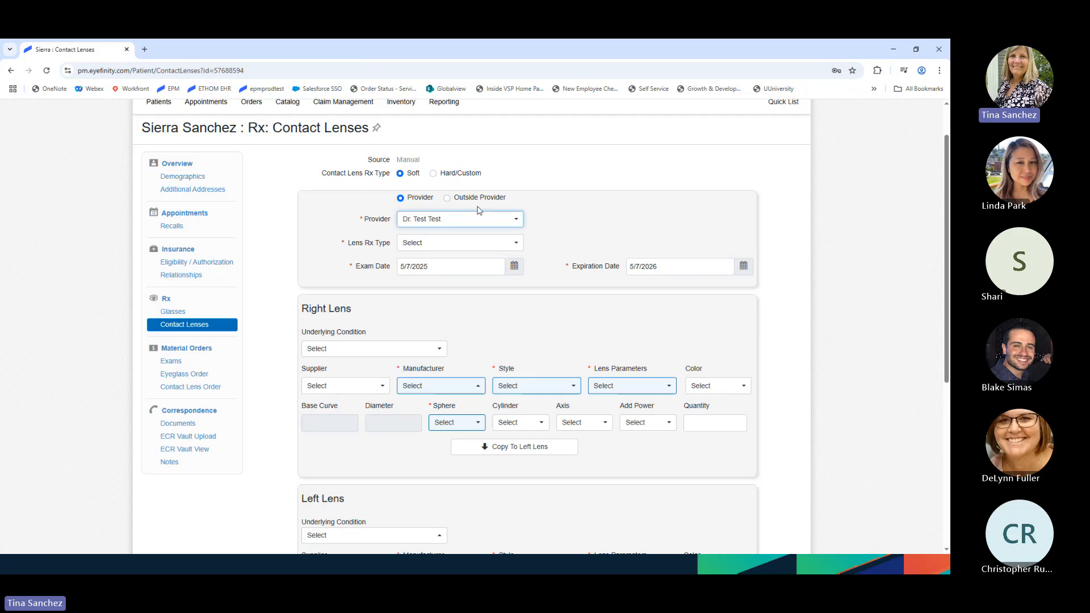
- Keep the in-house provider on the new Rx and set Lens Rx Type to Distance
click(448, 203)
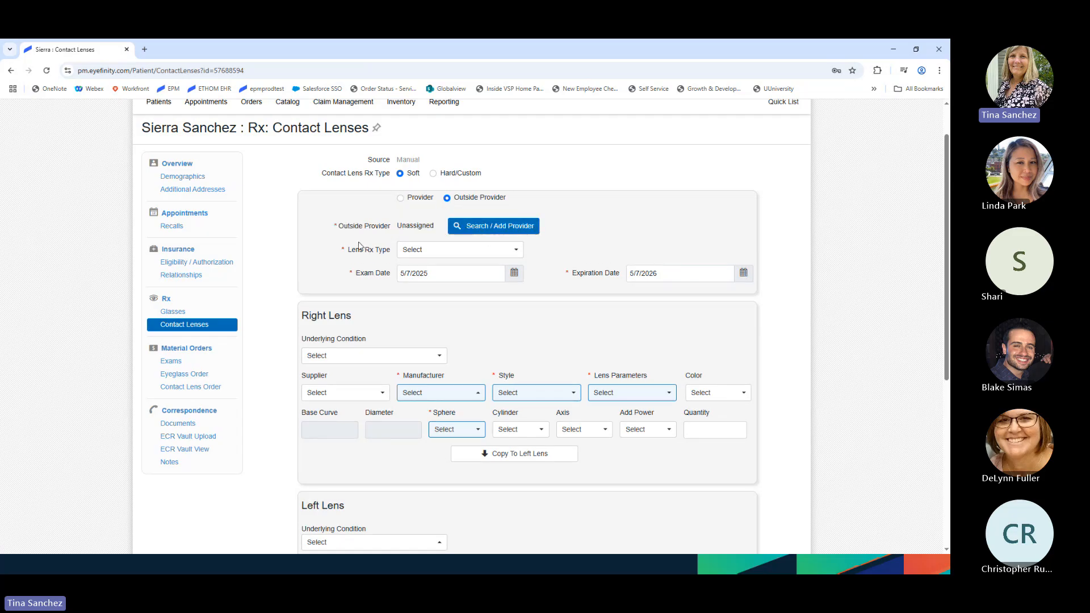
click(401, 199)
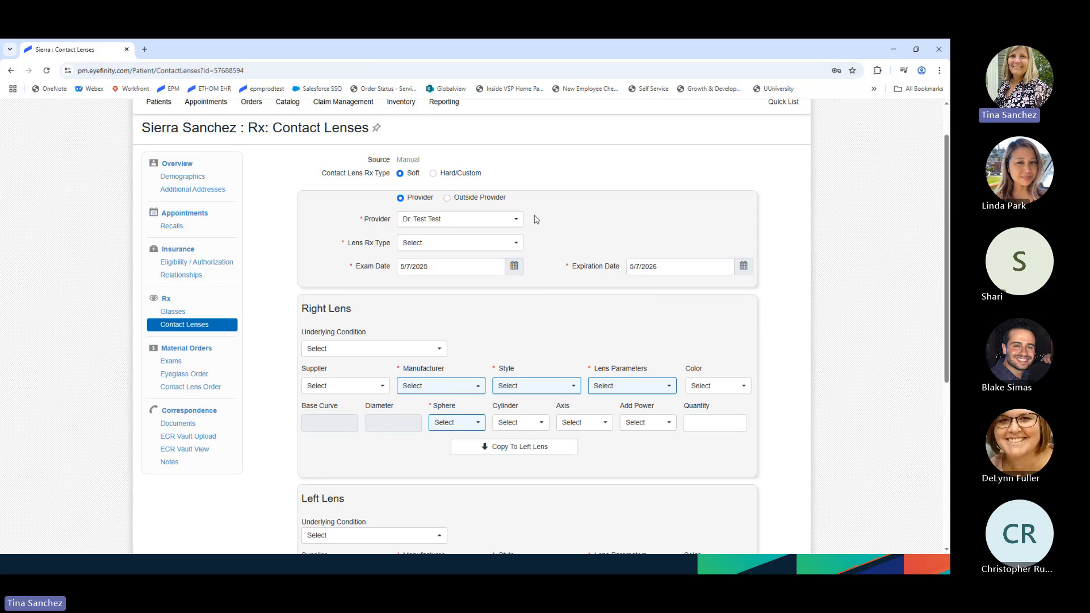
scroll(555, 219, down, 1)
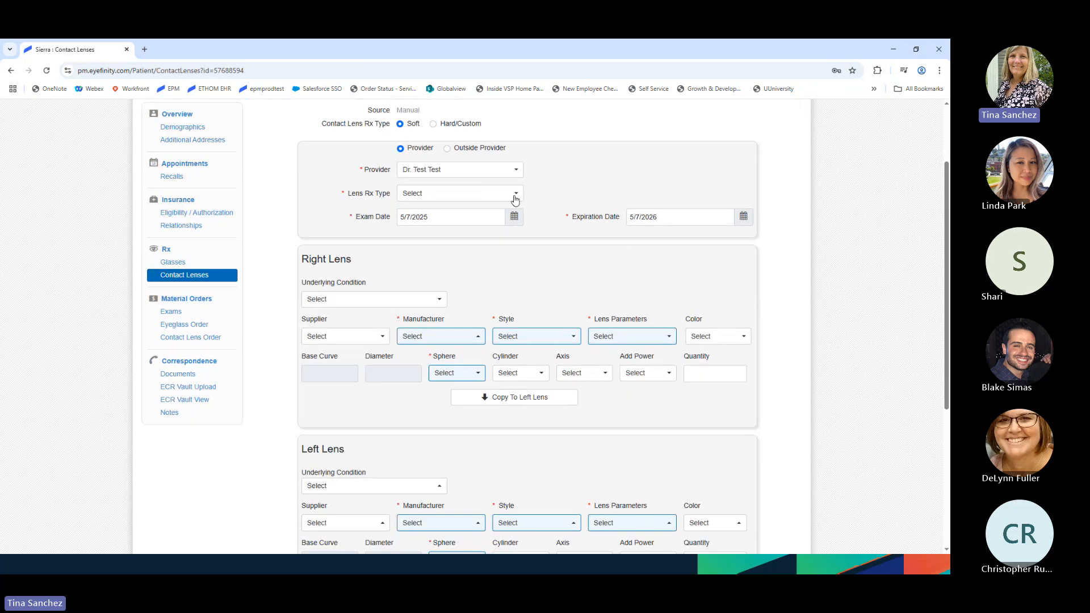
click(516, 195)
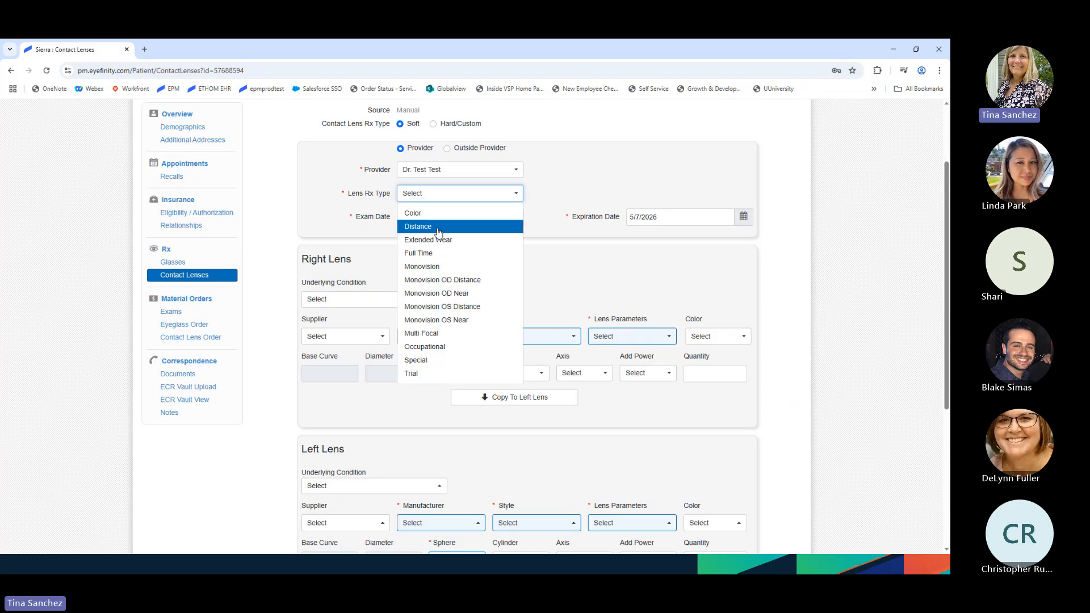
click(438, 226)
scroll(467, 278, down, 1)
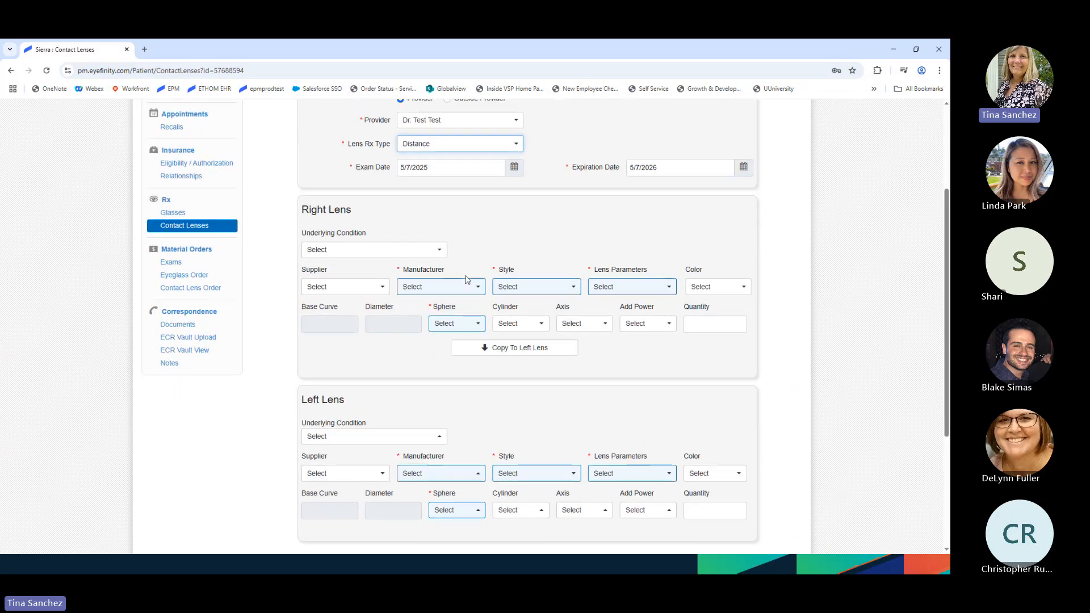
scroll(467, 278, down, 1)
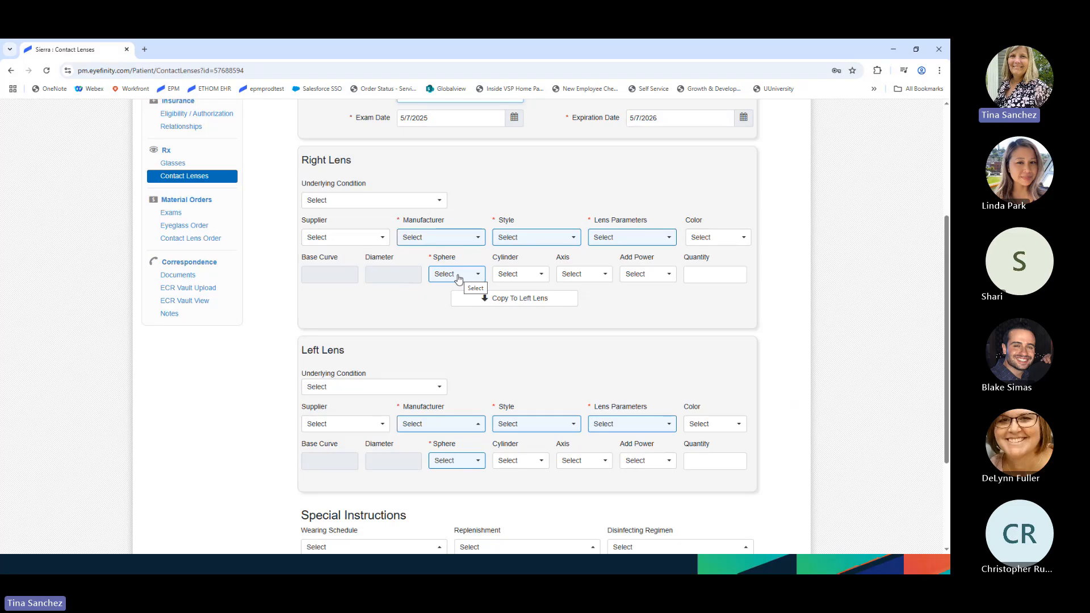
- Set the right lens to Eyefinity - ABB, Bausch & Lomb Ultra 6 Pack, sphere -3.50
click(324, 239)
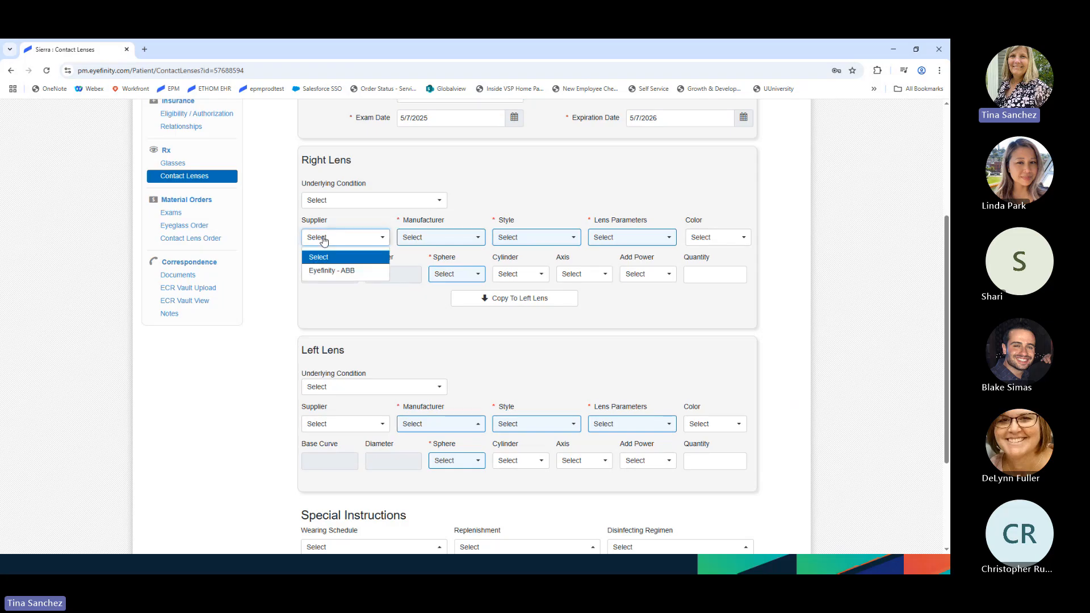
click(333, 271)
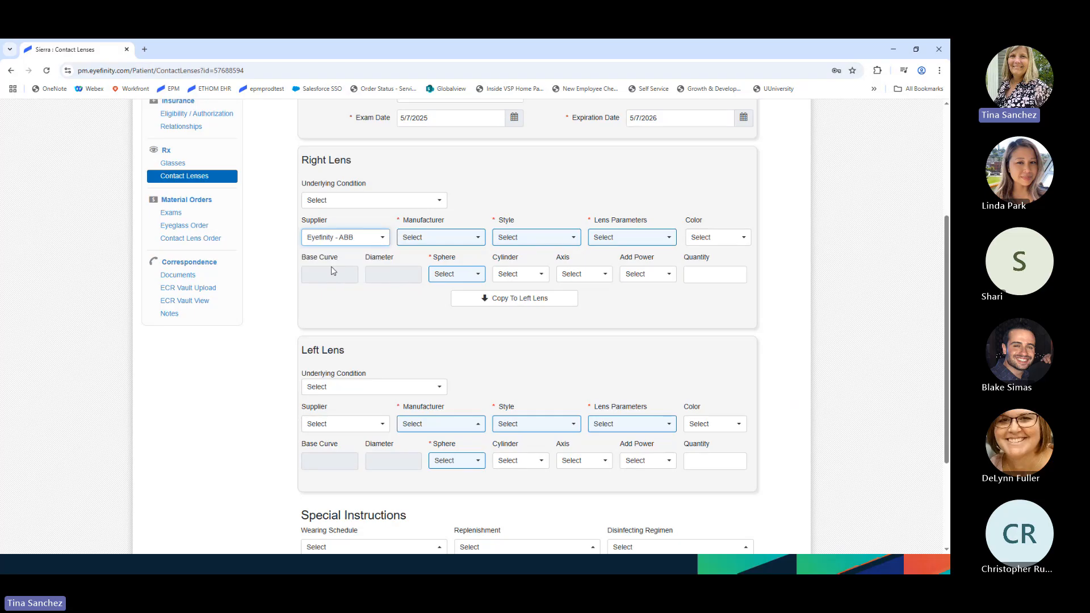
click(479, 238)
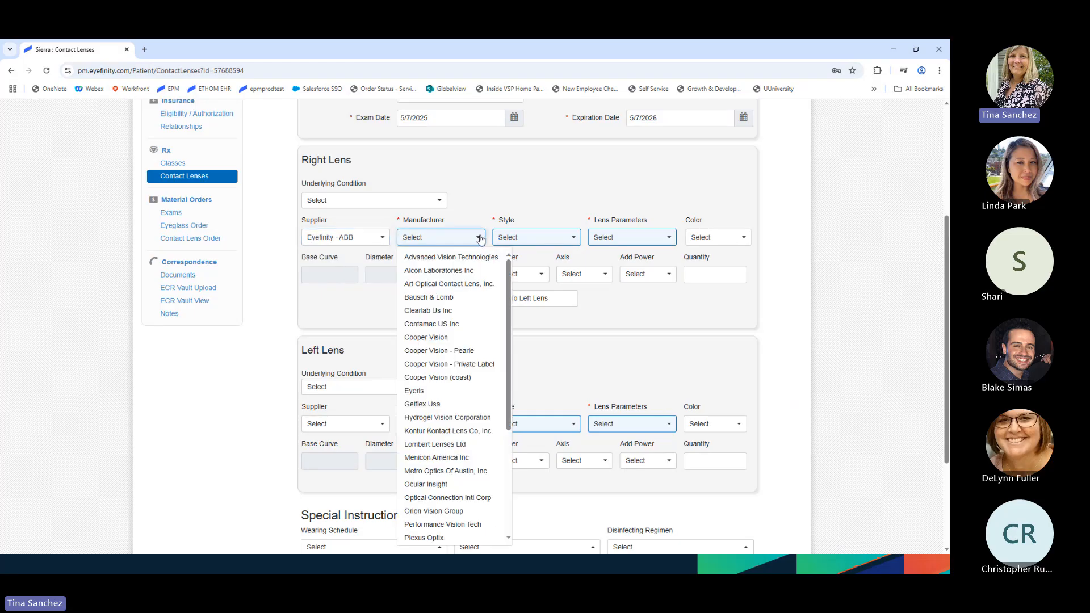
click(475, 297)
click(534, 238)
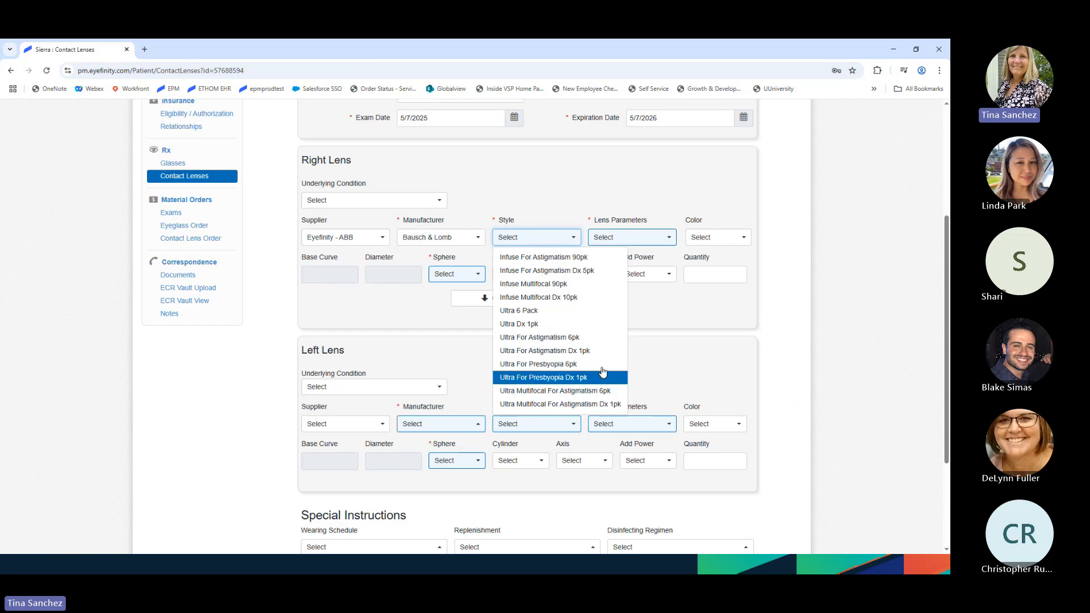
click(555, 315)
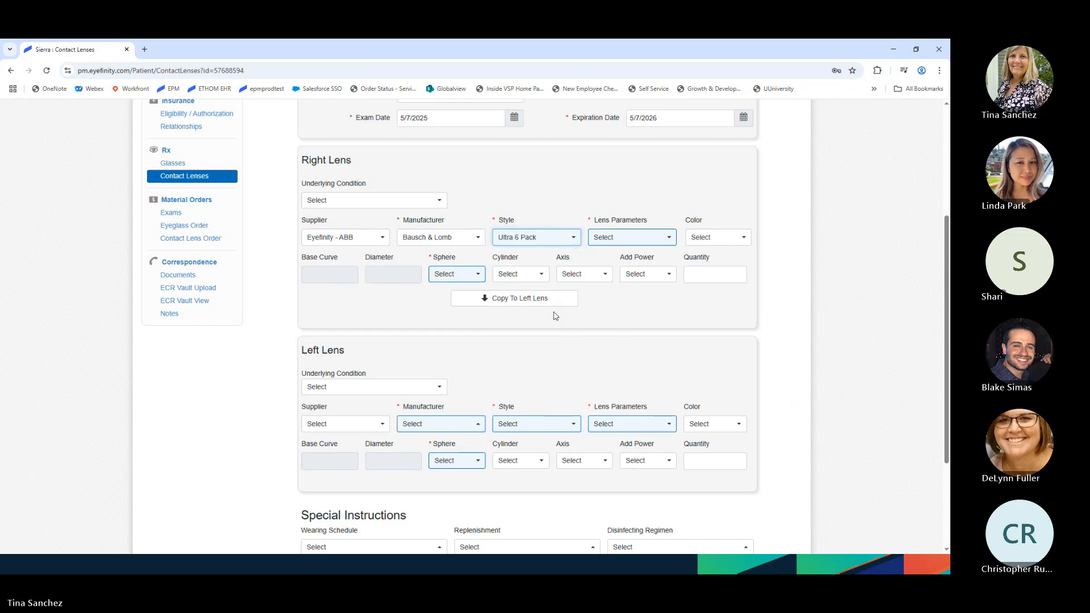
click(454, 274)
scroll(455, 421, down, 3)
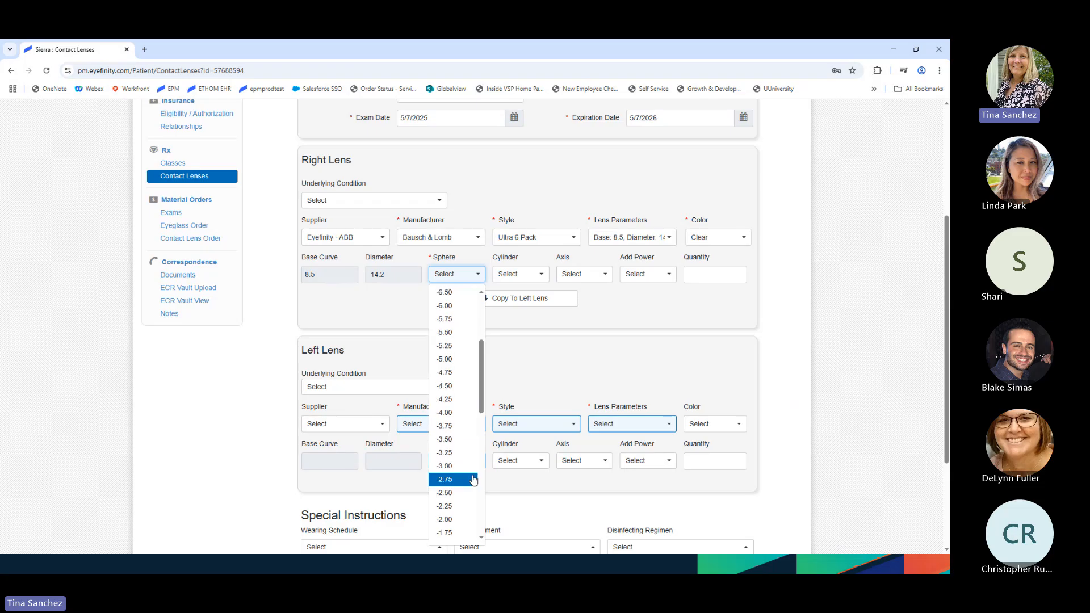
click(454, 441)
- Copy the right lens details to the left lens and change its sphere to -3.25
click(500, 299)
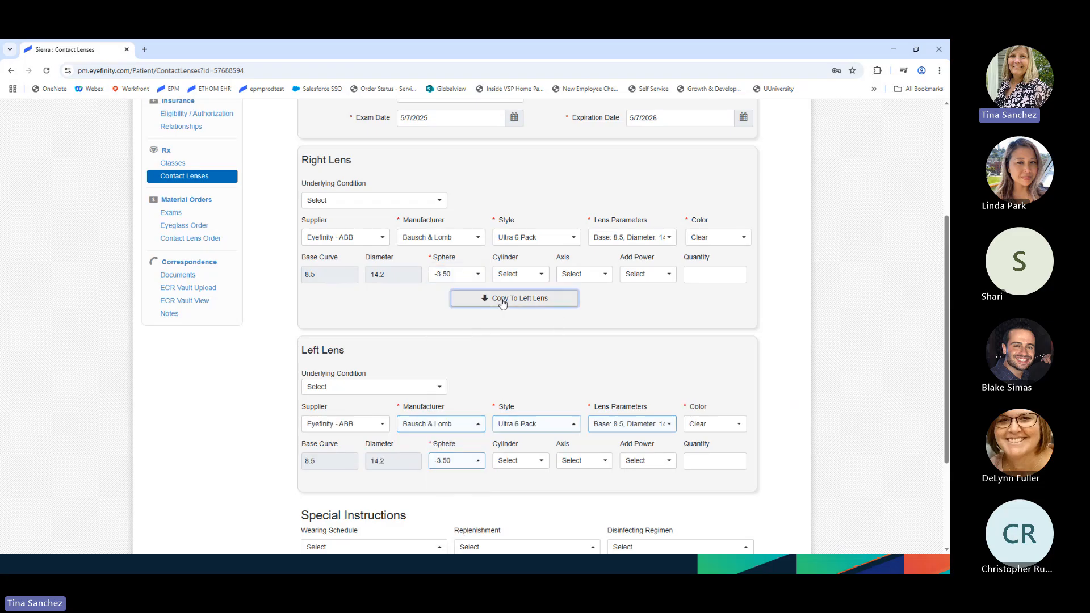
scroll(452, 380, down, 1)
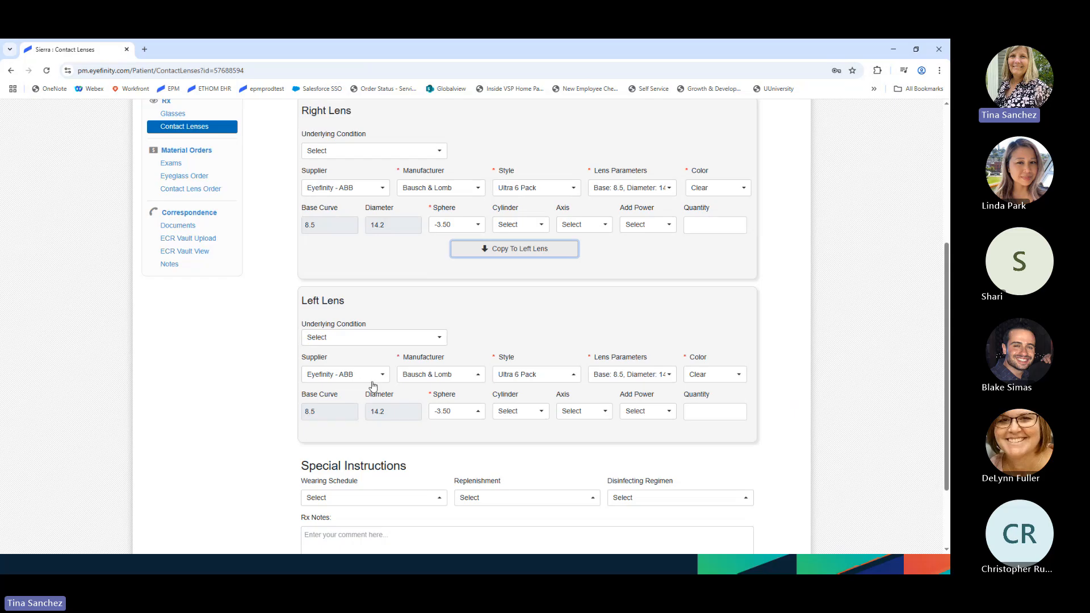
scroll(373, 386, down, 1)
click(467, 363)
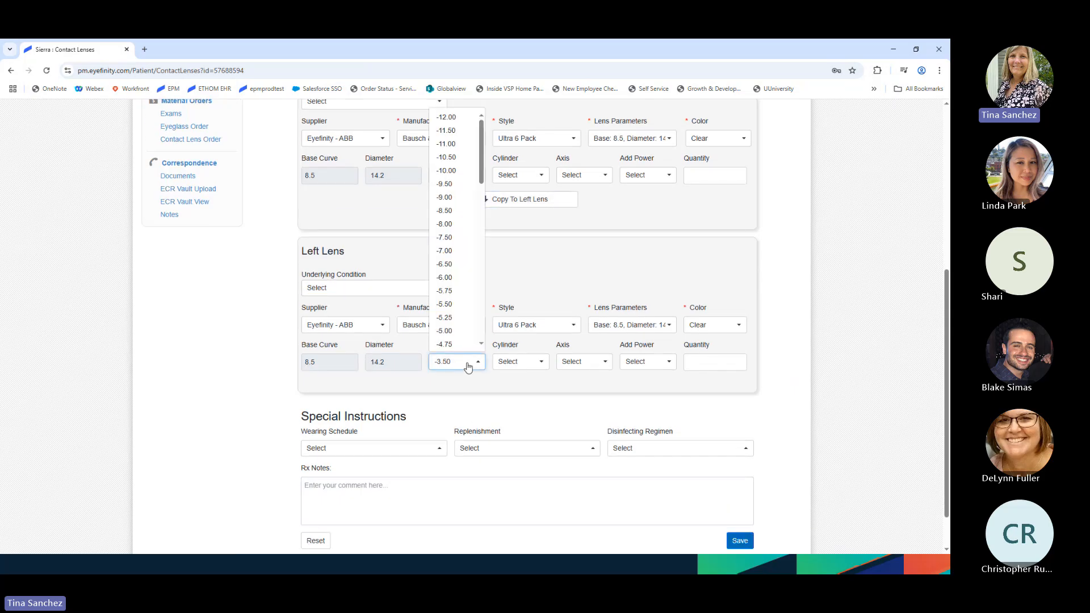
scroll(470, 309, down, 3)
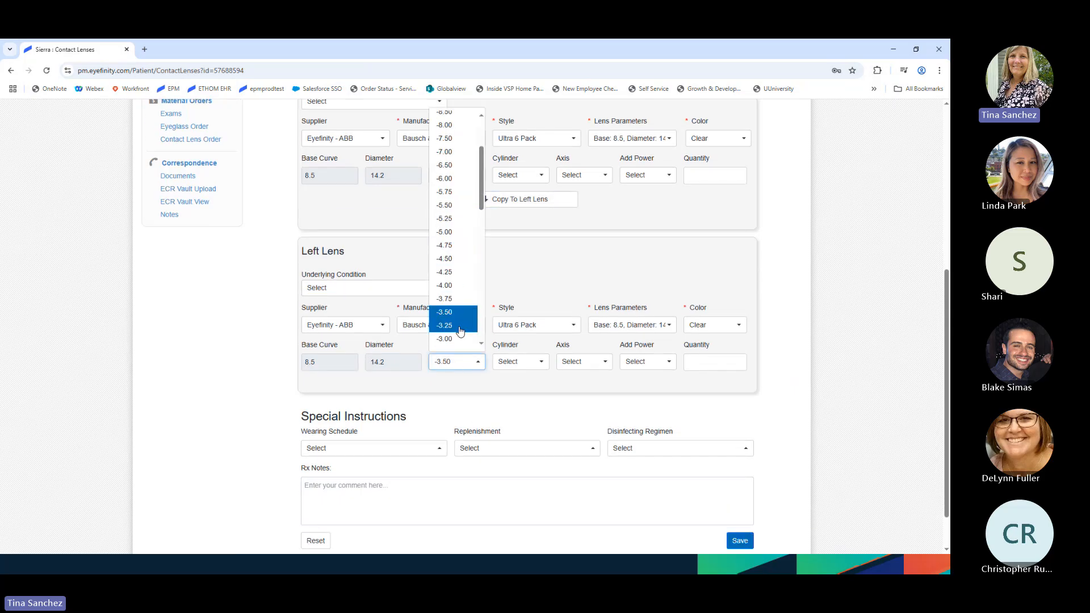
click(470, 310)
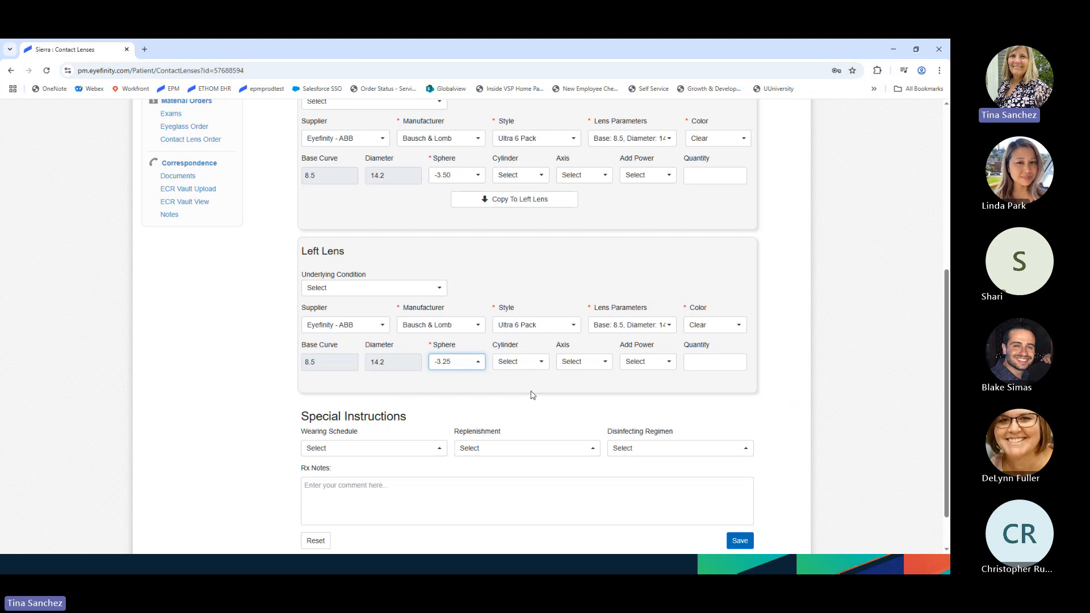
scroll(532, 395, up, 1)
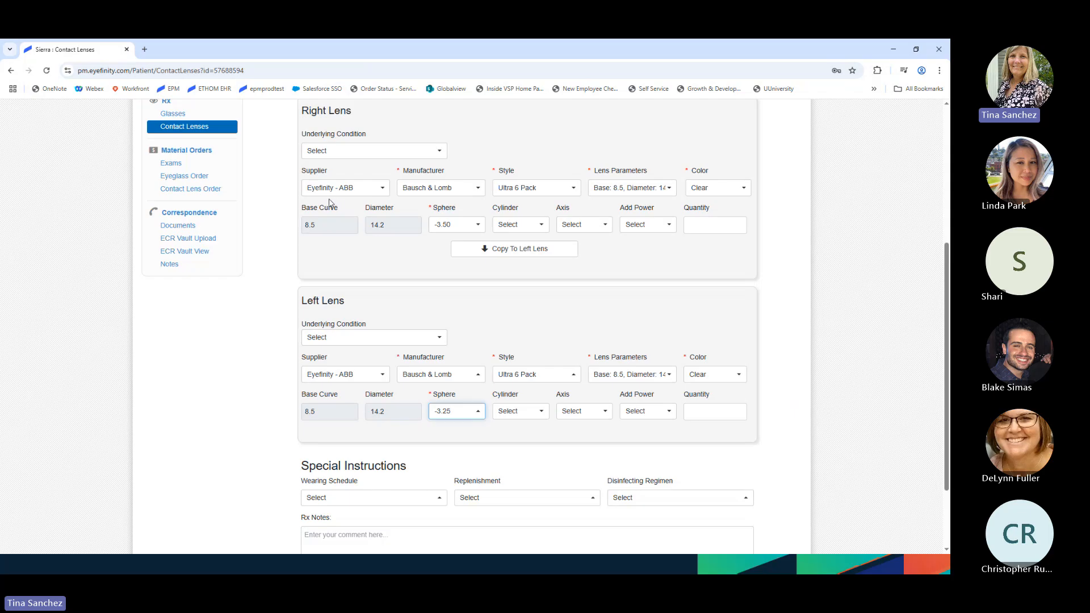
- Save the Ultra 6pk Rx and bring up the Contact Lens Order Rx choices
scroll(519, 433, down, 1)
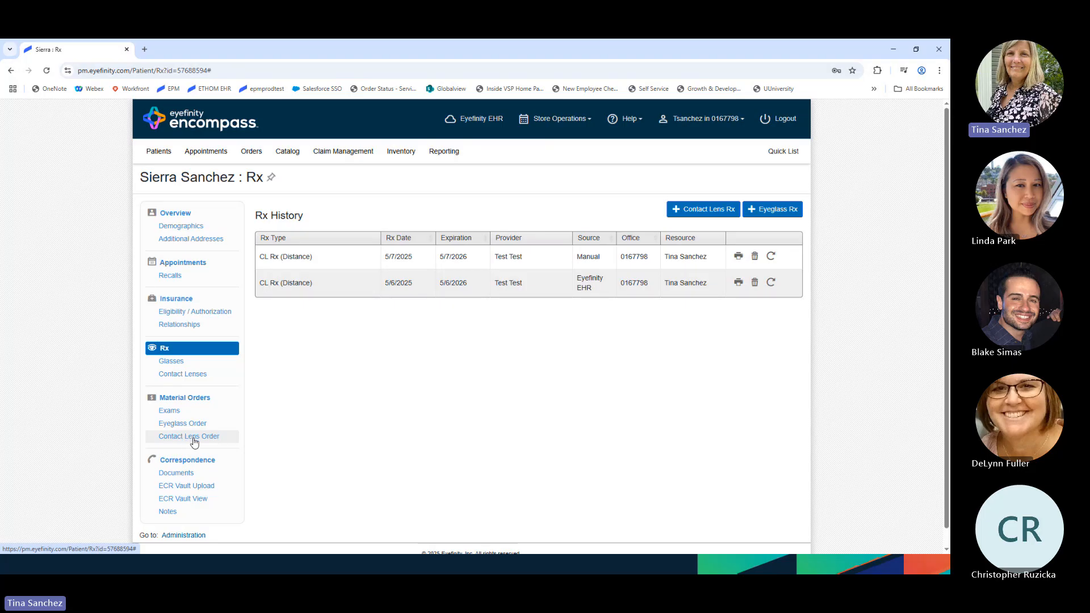
click(194, 442)
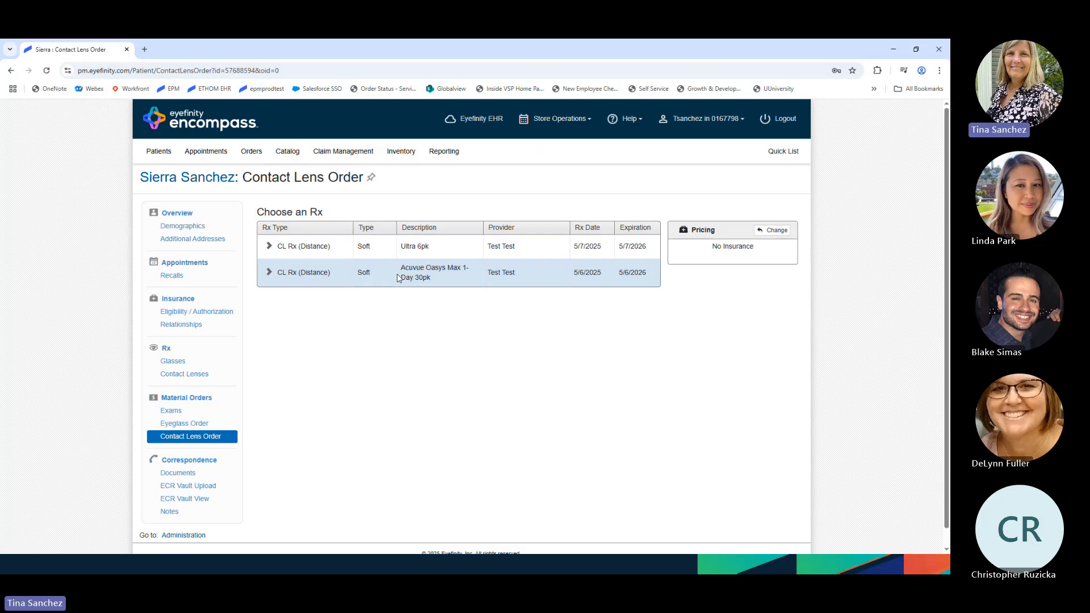
- Set the Ultra 6pk Rx quantity to 1 for each eye and add it to the order
click(622, 243)
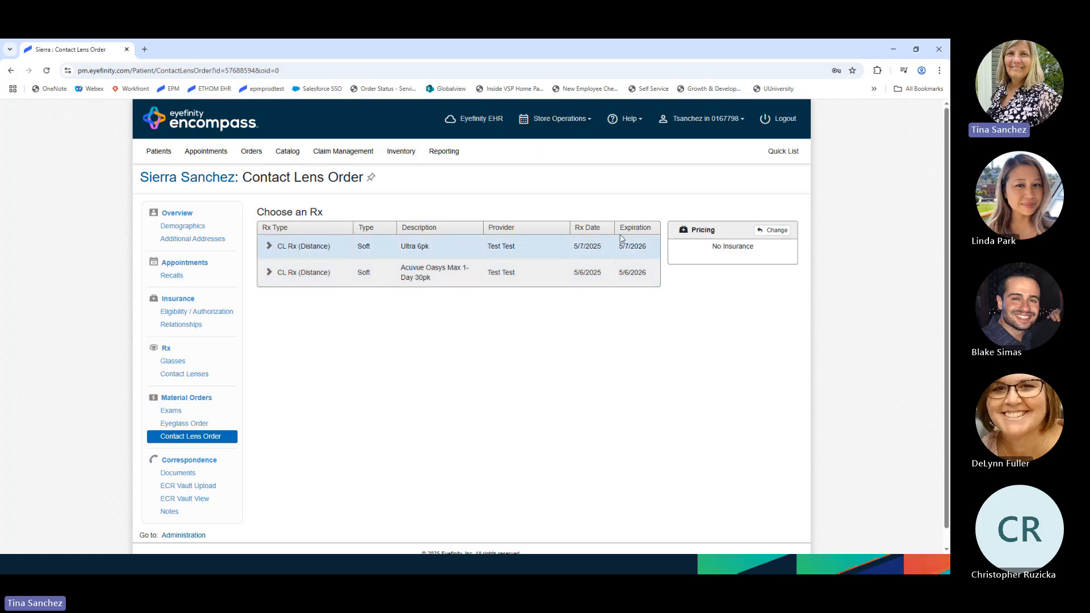
click(612, 282)
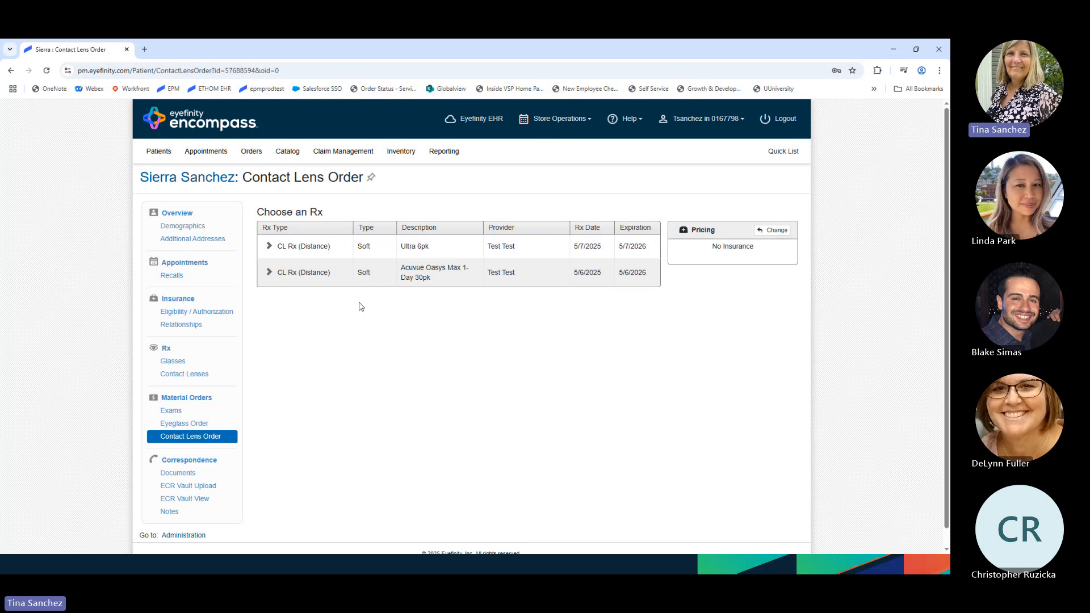
click(270, 247)
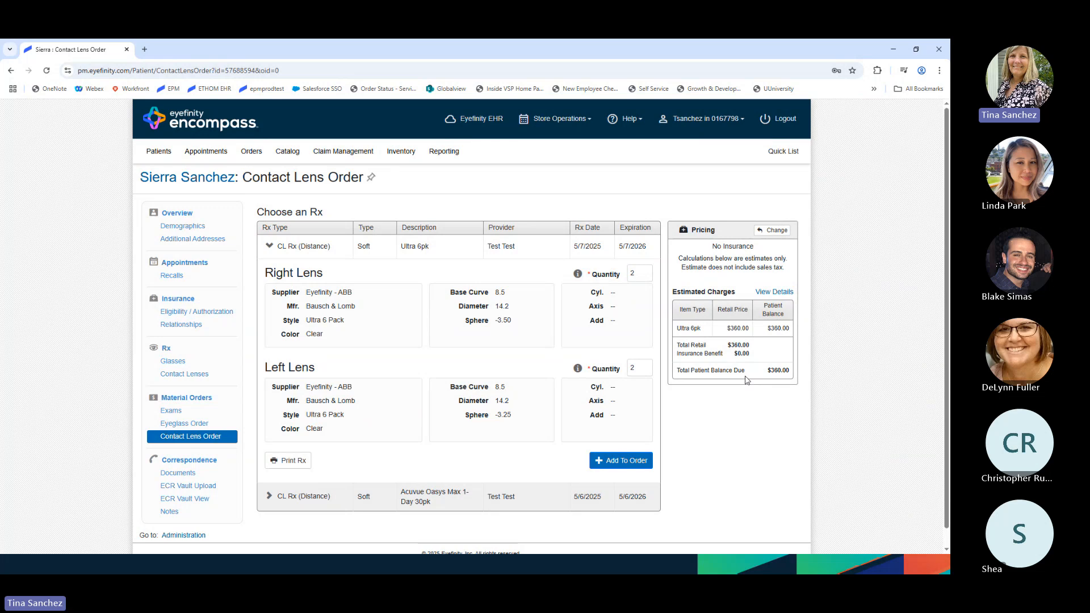
double_click(641, 275)
text(1)
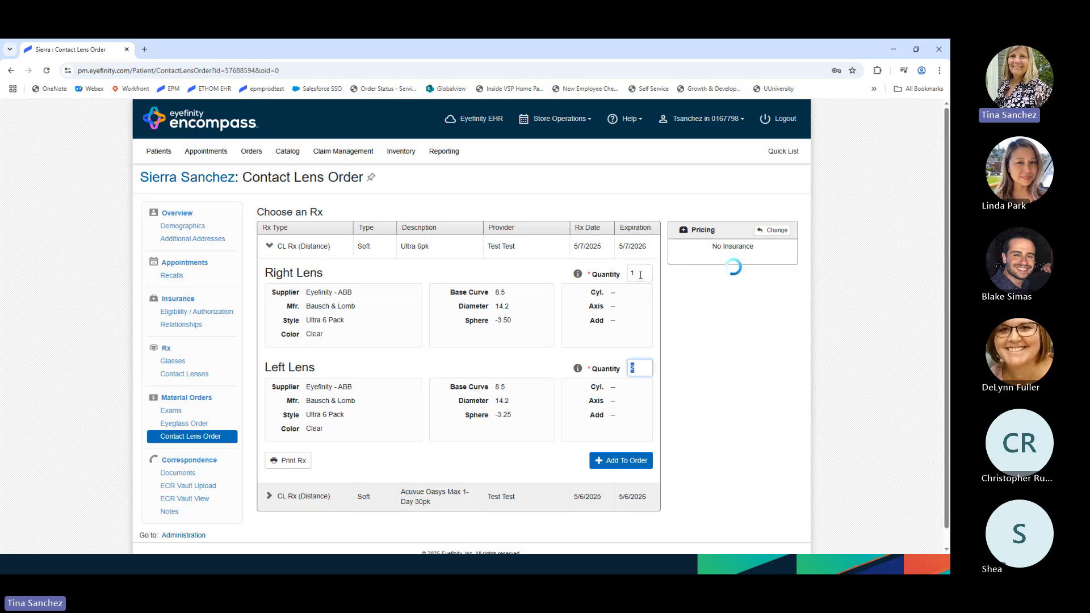
double_click(641, 367)
text(1)
key(Tab)
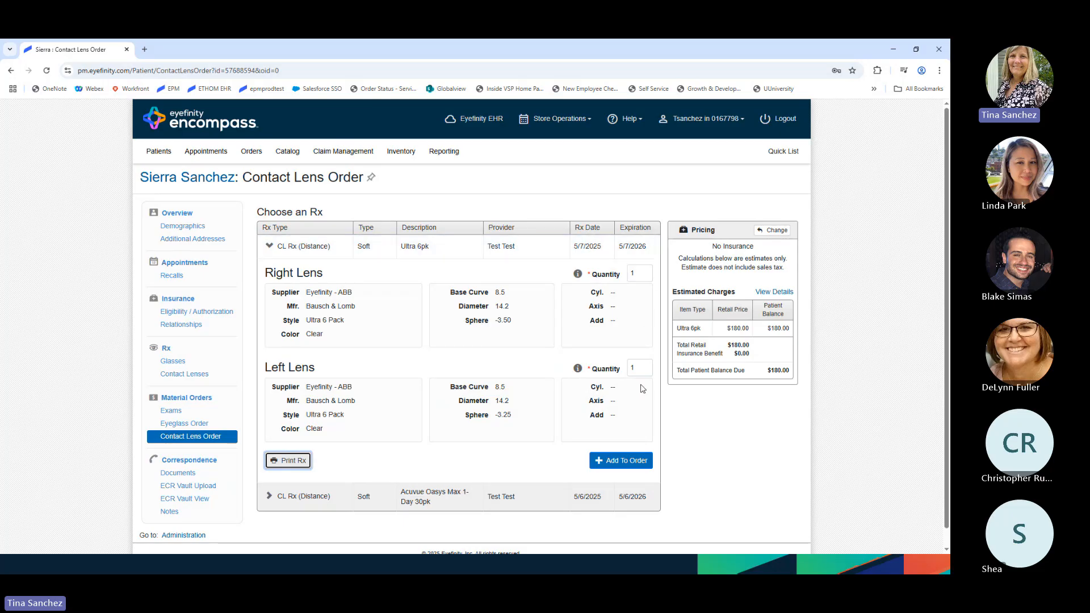
click(620, 465)
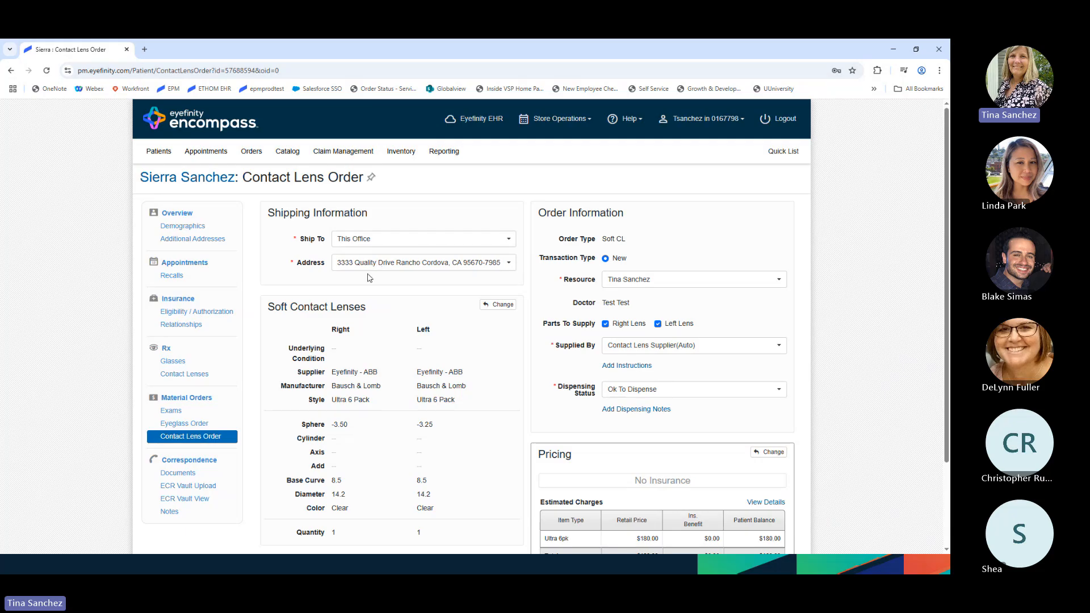
scroll(370, 277, down, 1)
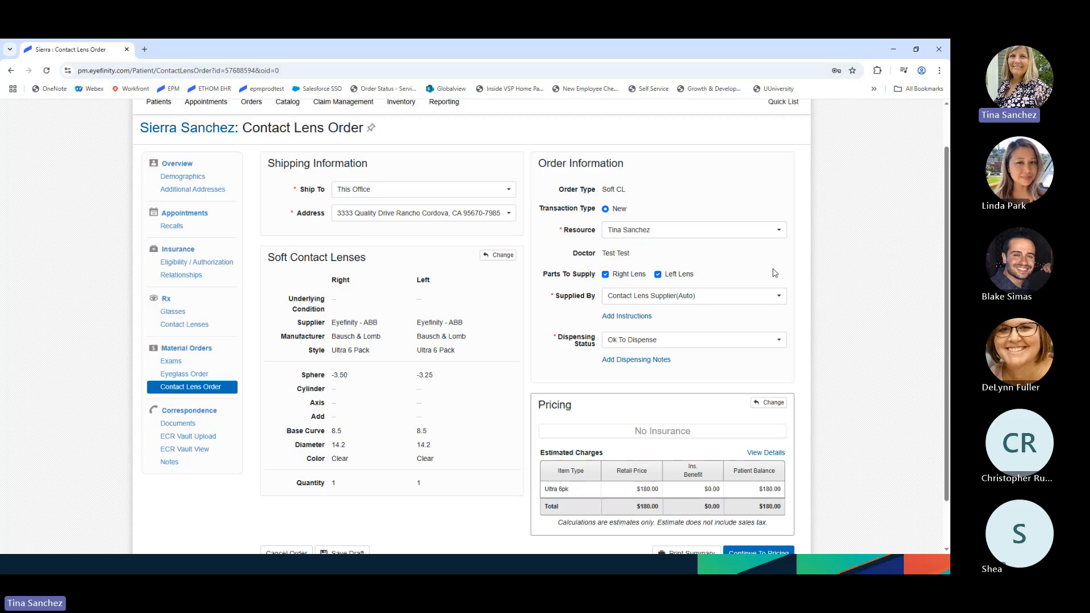
click(721, 301)
click(721, 302)
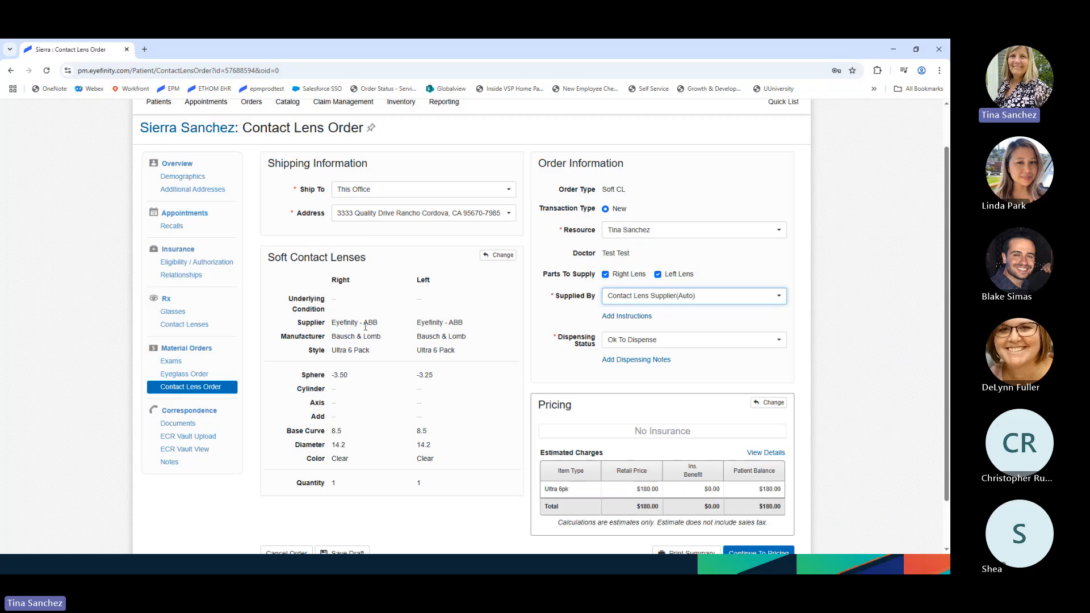
click(734, 299)
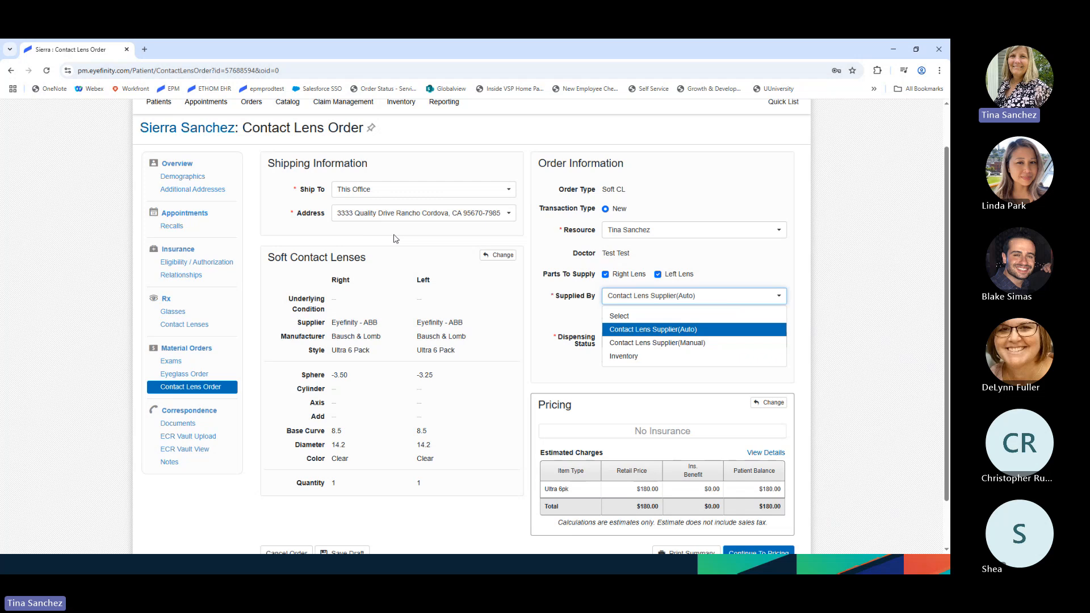
click(418, 192)
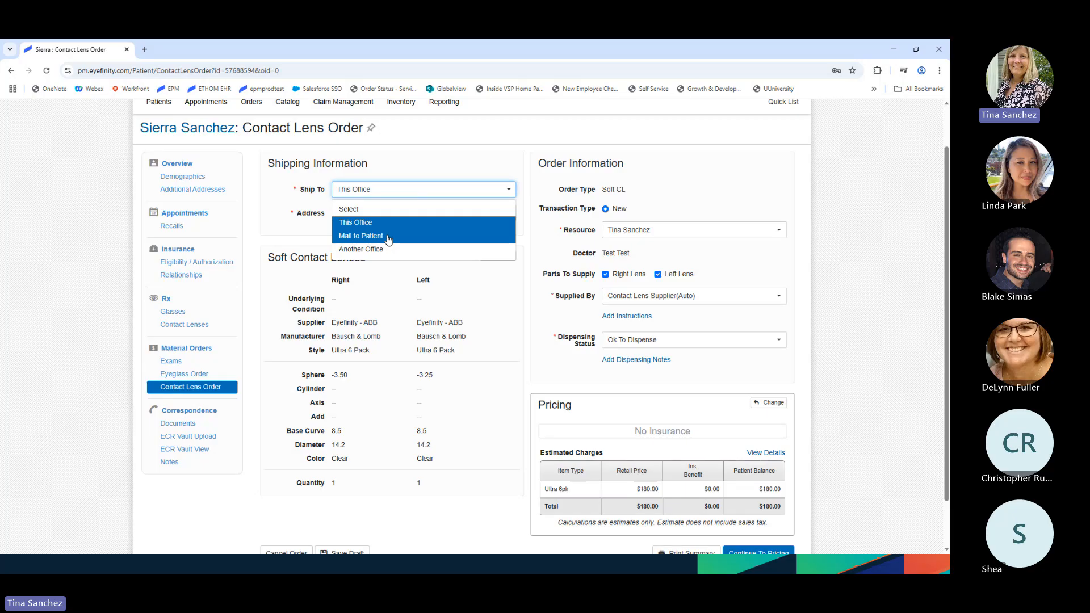
click(443, 161)
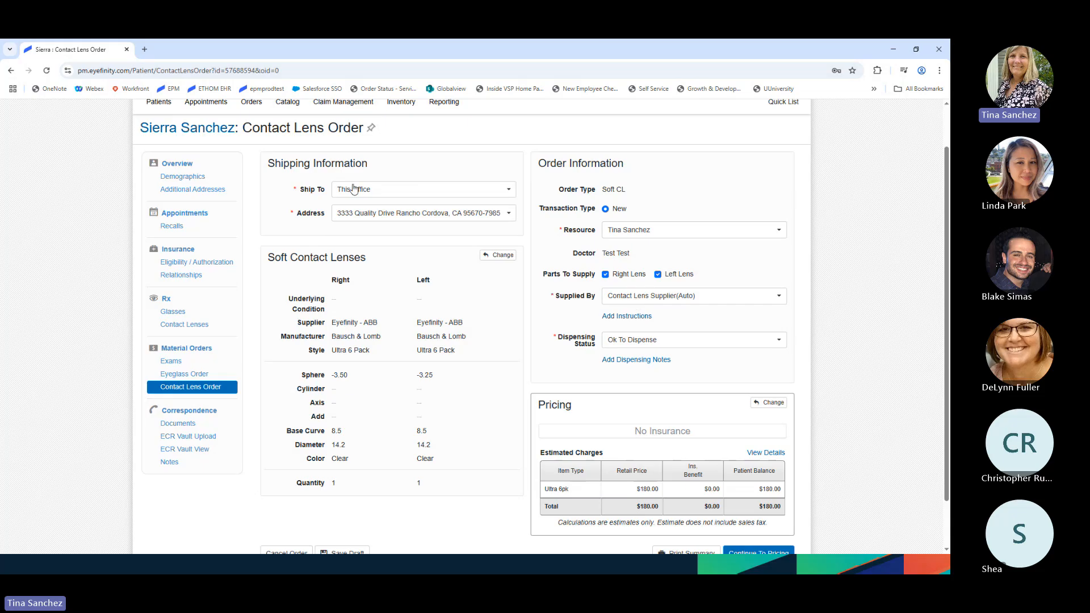
scroll(503, 369, down, 2)
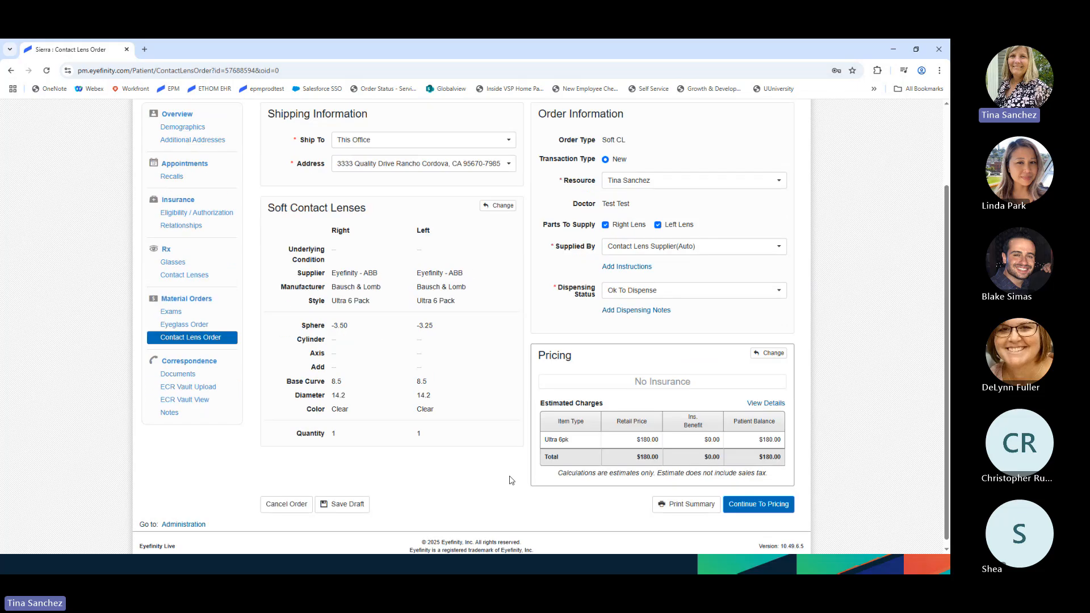
- On the pricing page, delete the pending 99213 exam charge, leaving contact lenses at $180.00
click(756, 505)
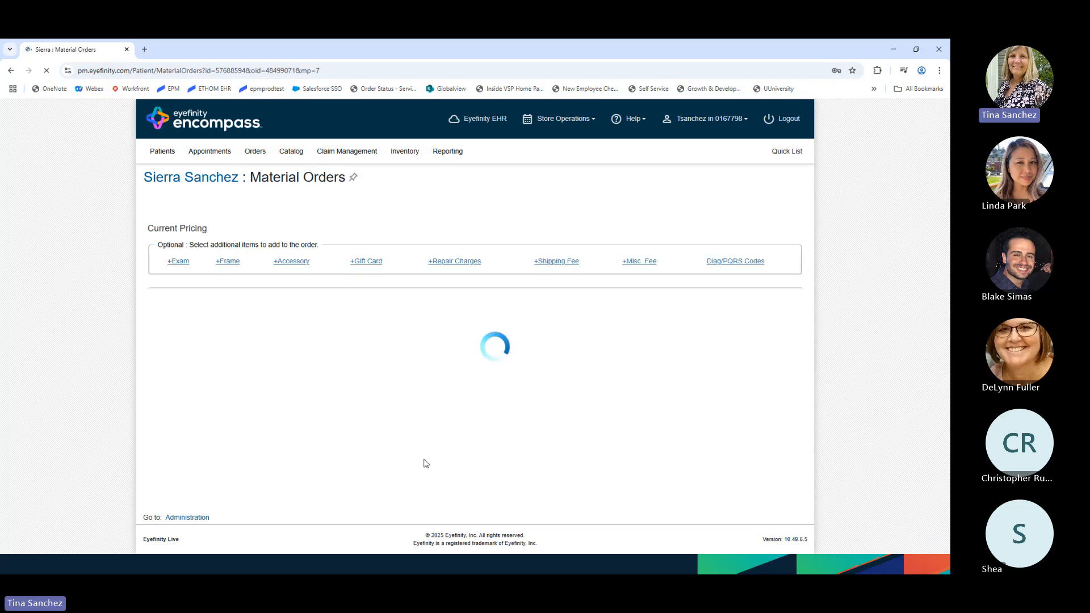
scroll(460, 464, down, 1)
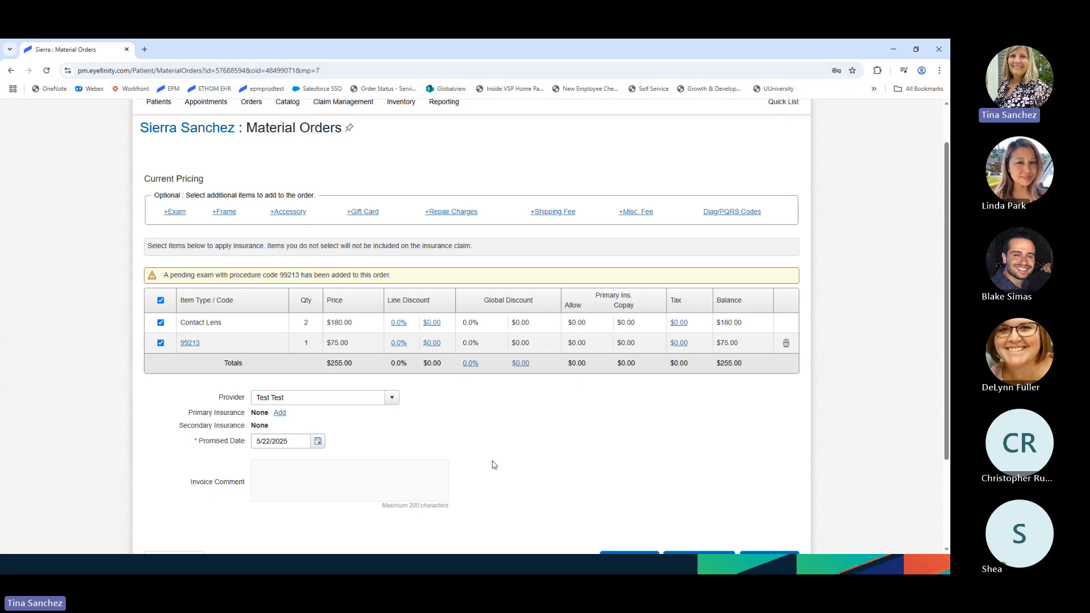
click(786, 344)
key(Return)
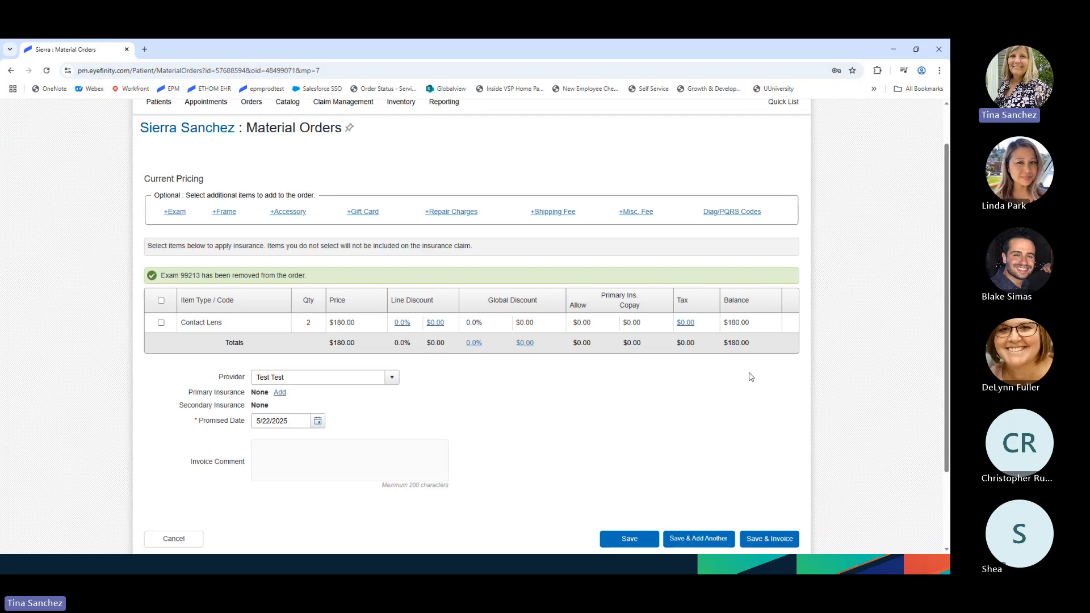
scroll(728, 424, down, 2)
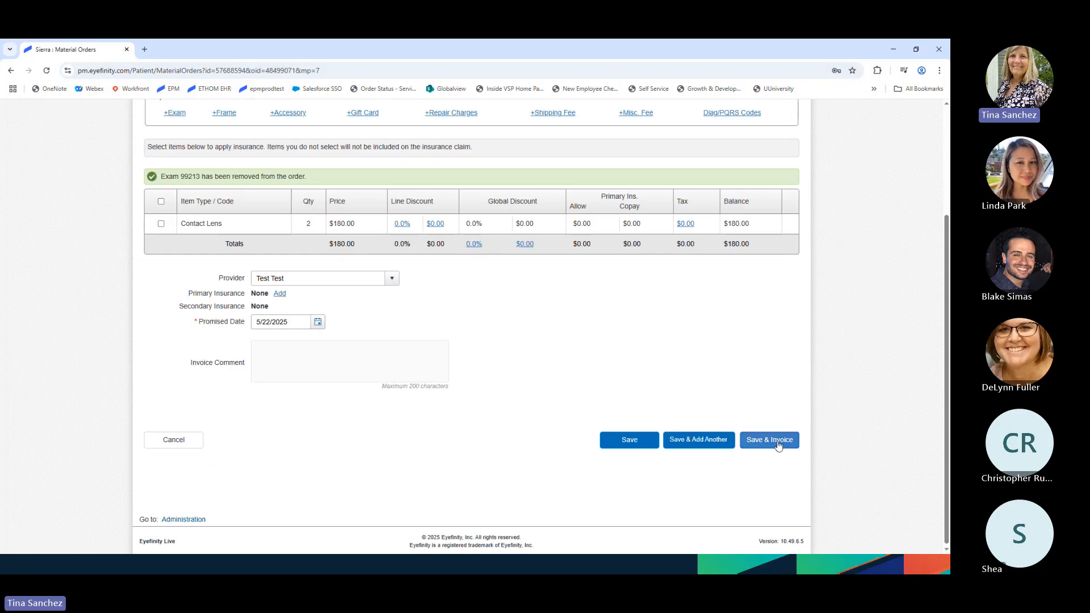
- Save and invoice the order, applying a $180.00 Cash payment
click(778, 447)
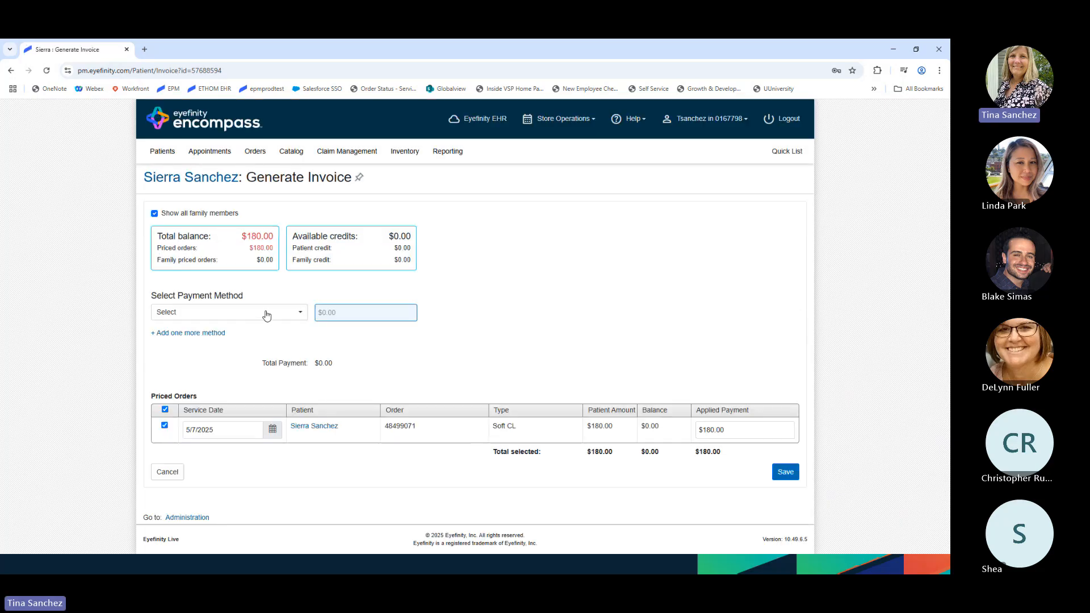
click(268, 314)
click(211, 386)
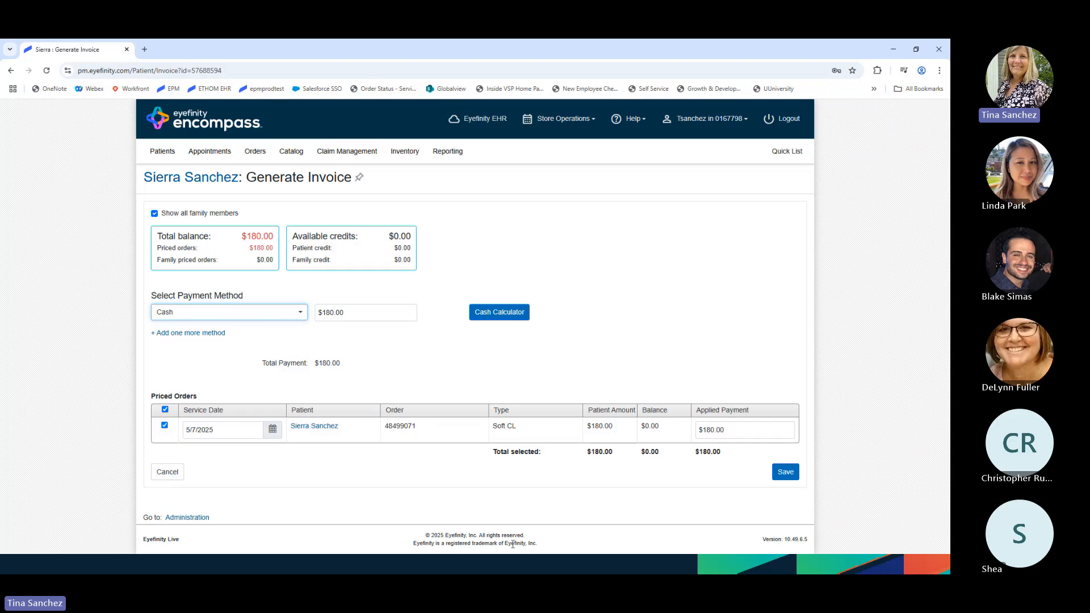
click(784, 477)
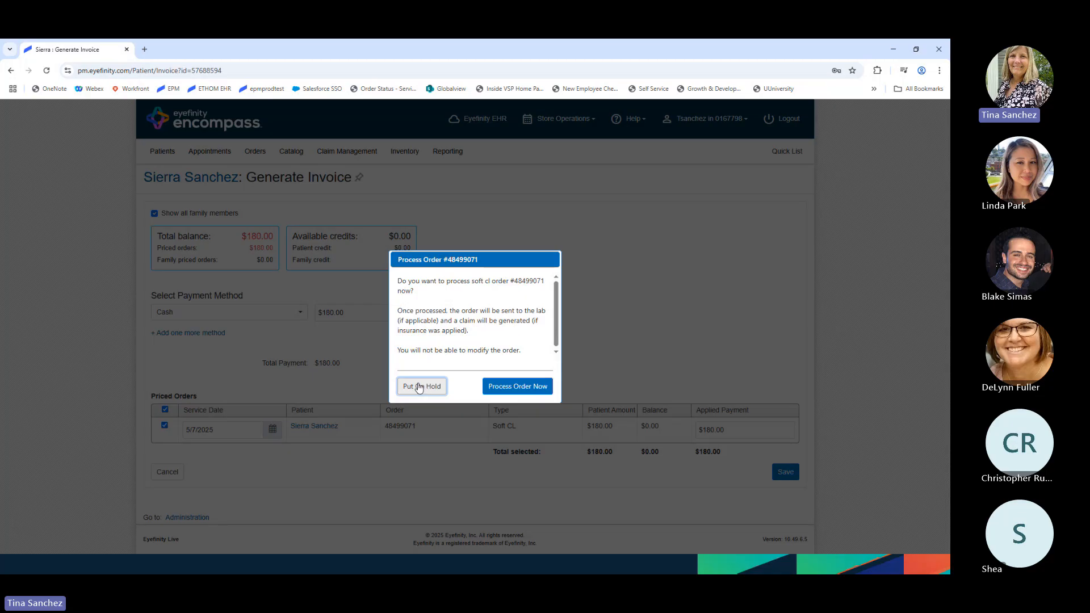
click(524, 386)
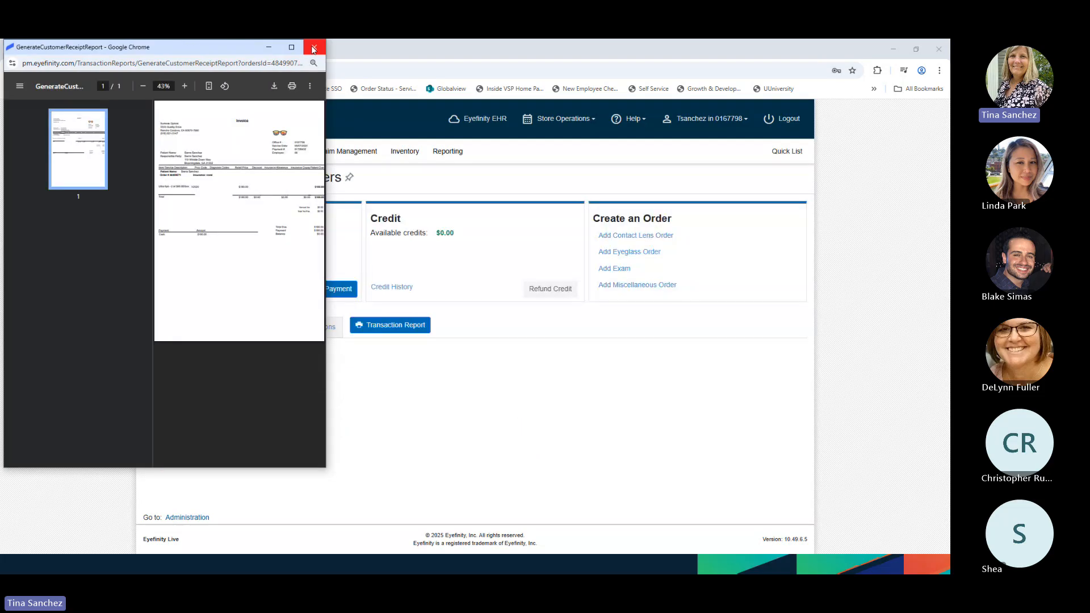
click(313, 47)
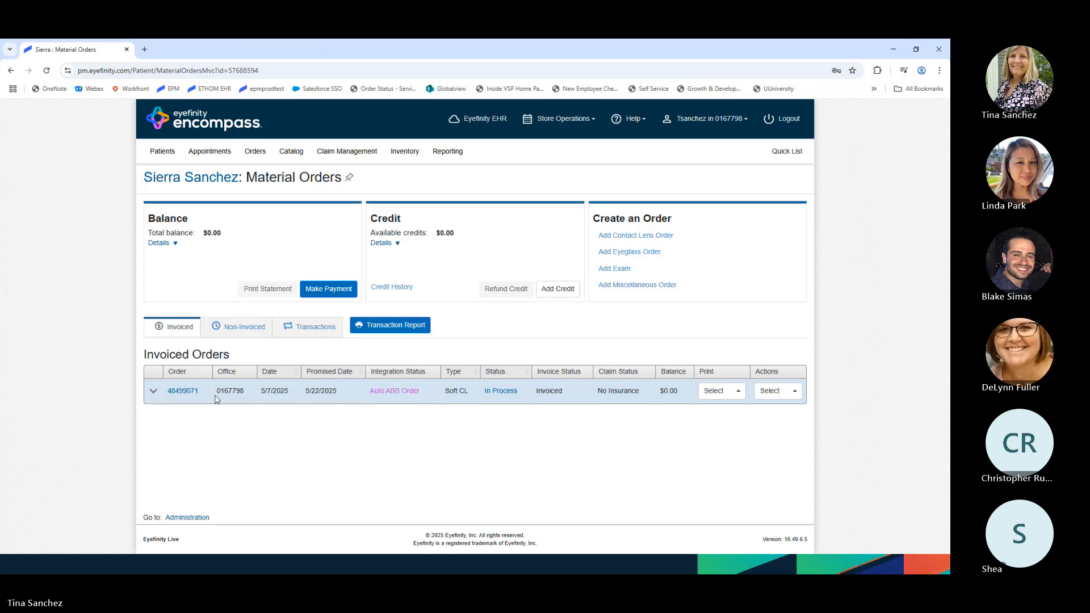
click(153, 393)
scroll(233, 454, down, 1)
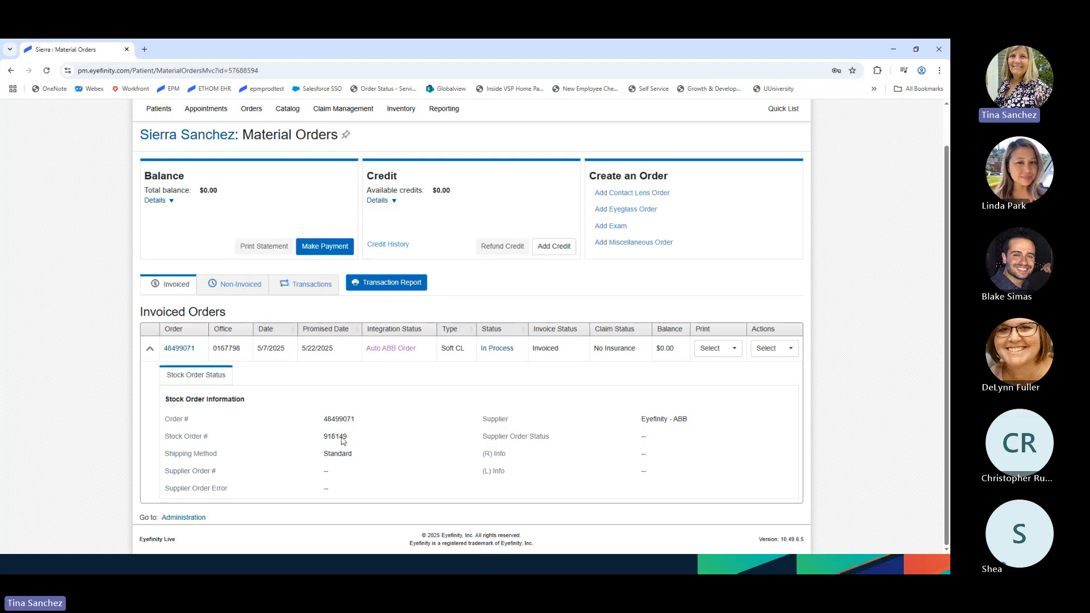
click(151, 349)
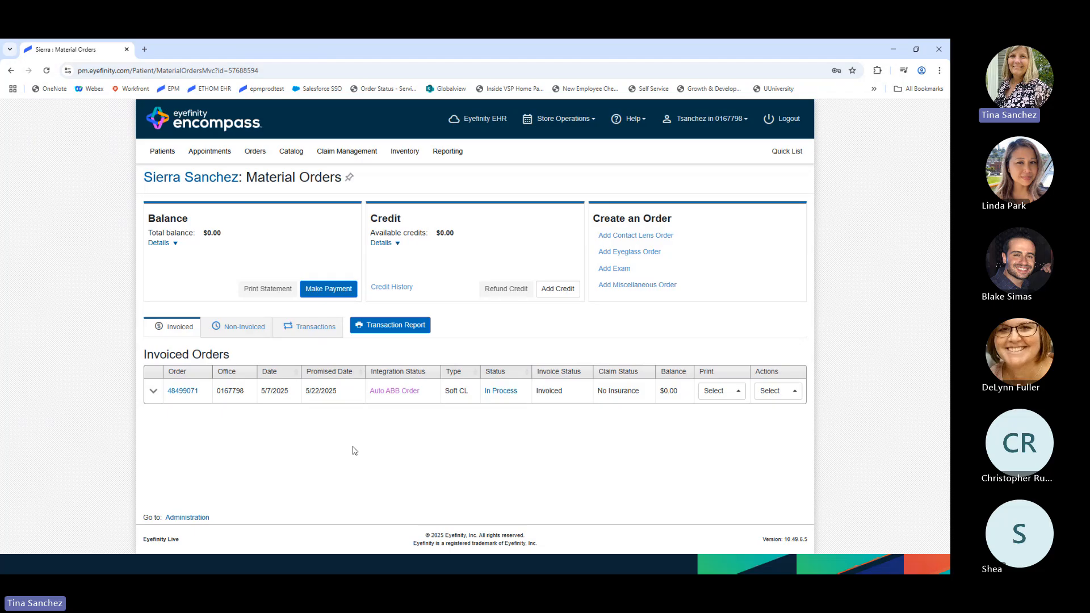
click(404, 158)
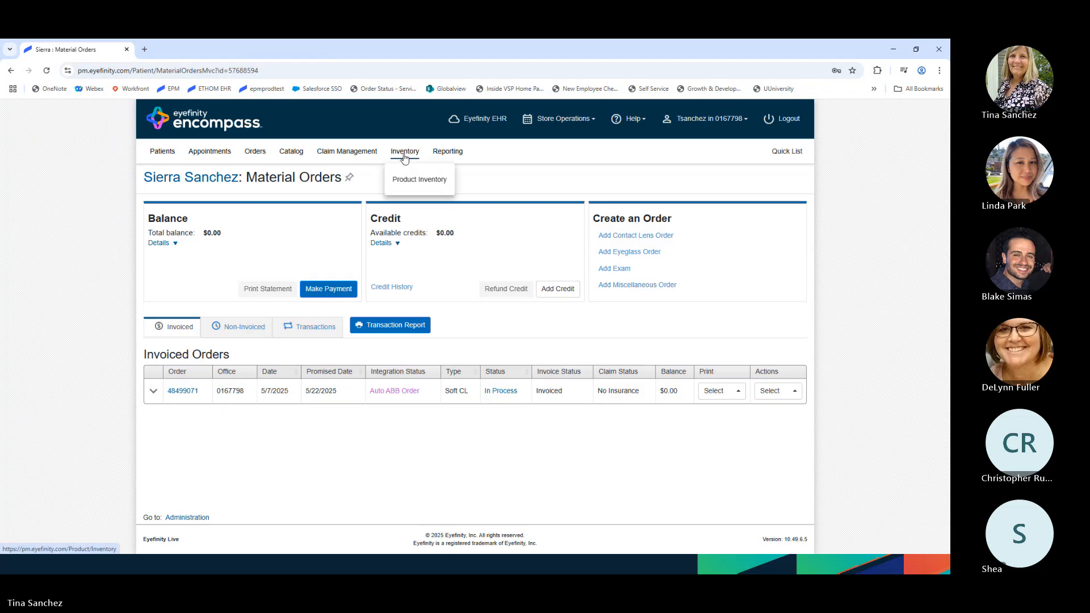
- Review the stock order's line items on the inventory page, then return to Administration
click(413, 179)
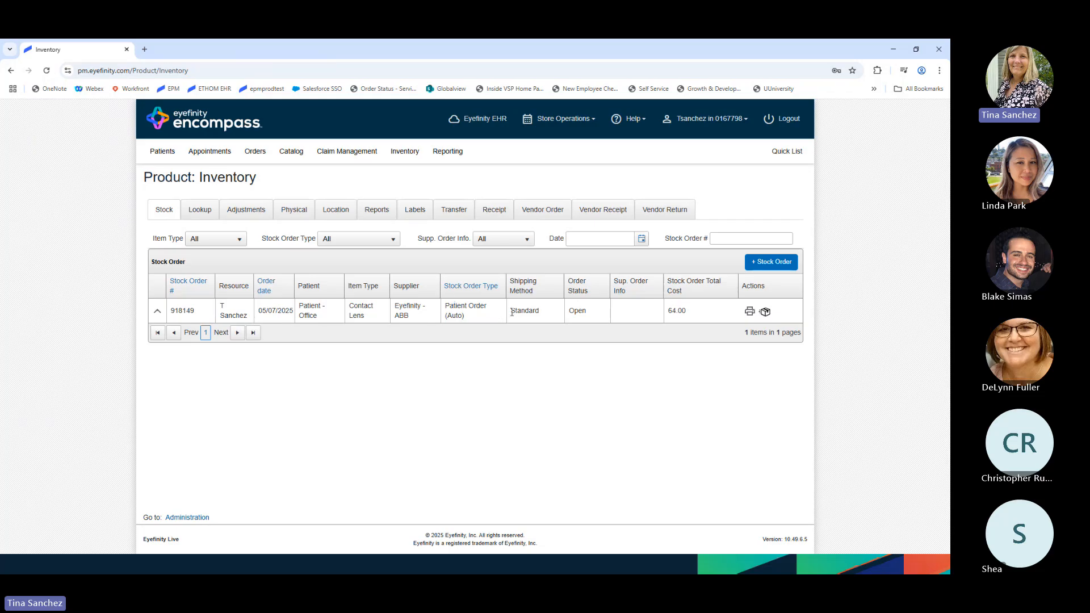
click(158, 314)
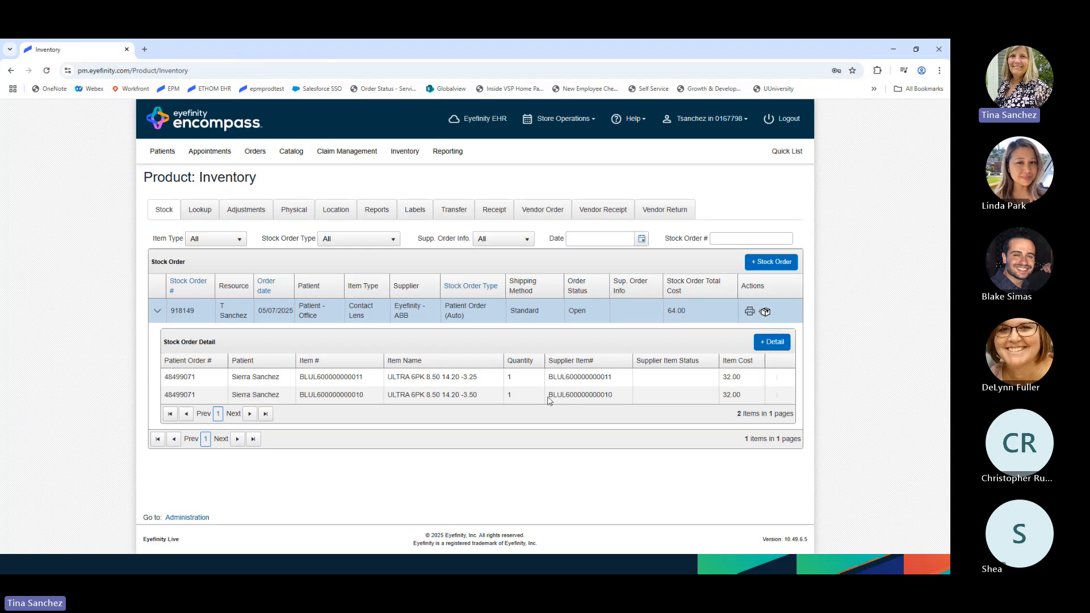
click(157, 312)
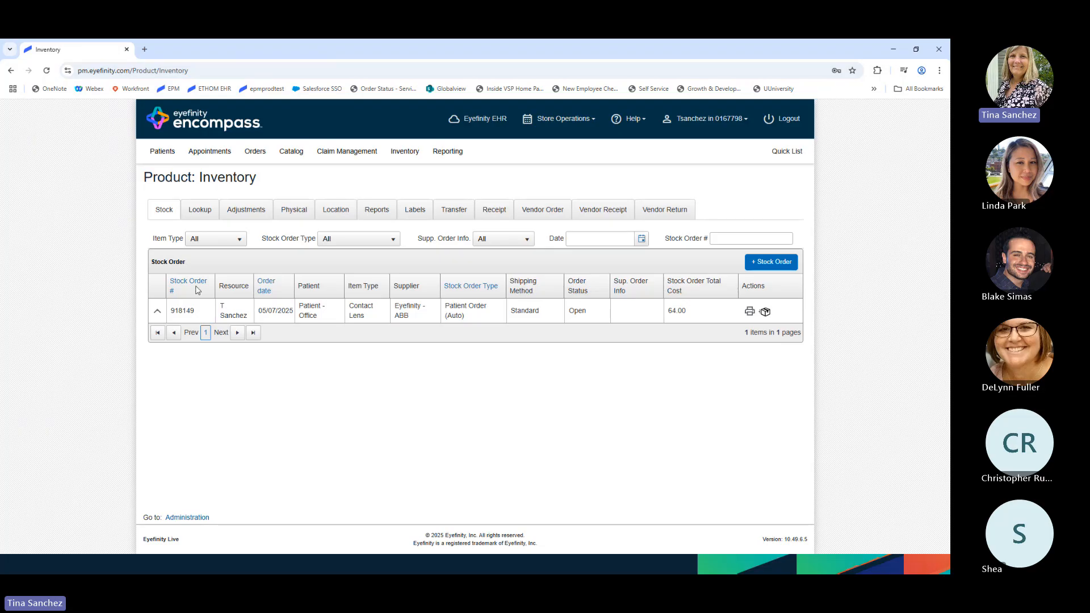
click(207, 516)
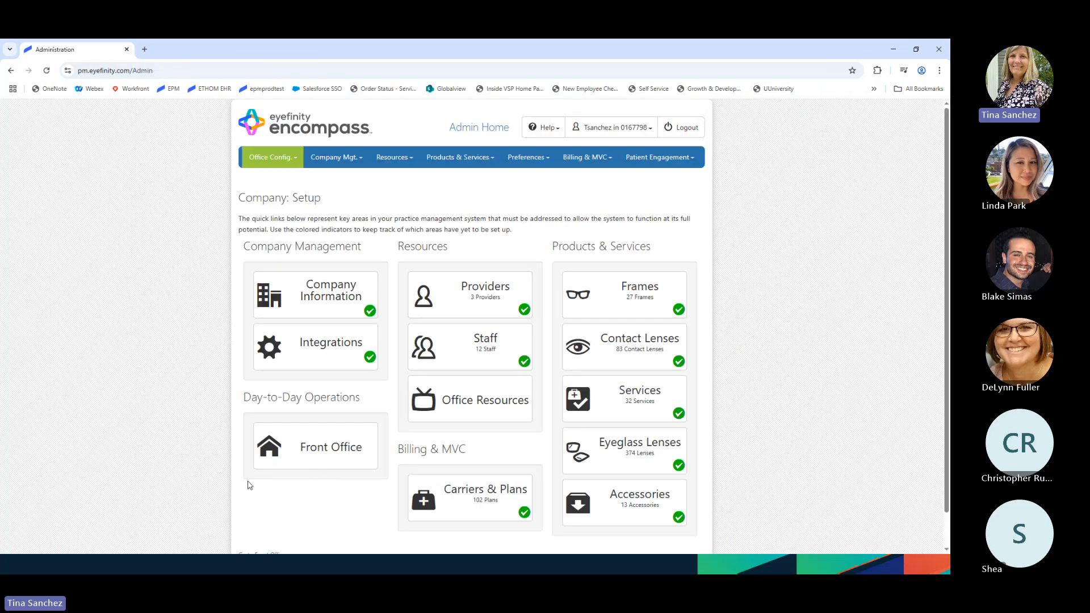
- Switch the office configuration to Surfside Optical and view its Integrations settings
click(269, 159)
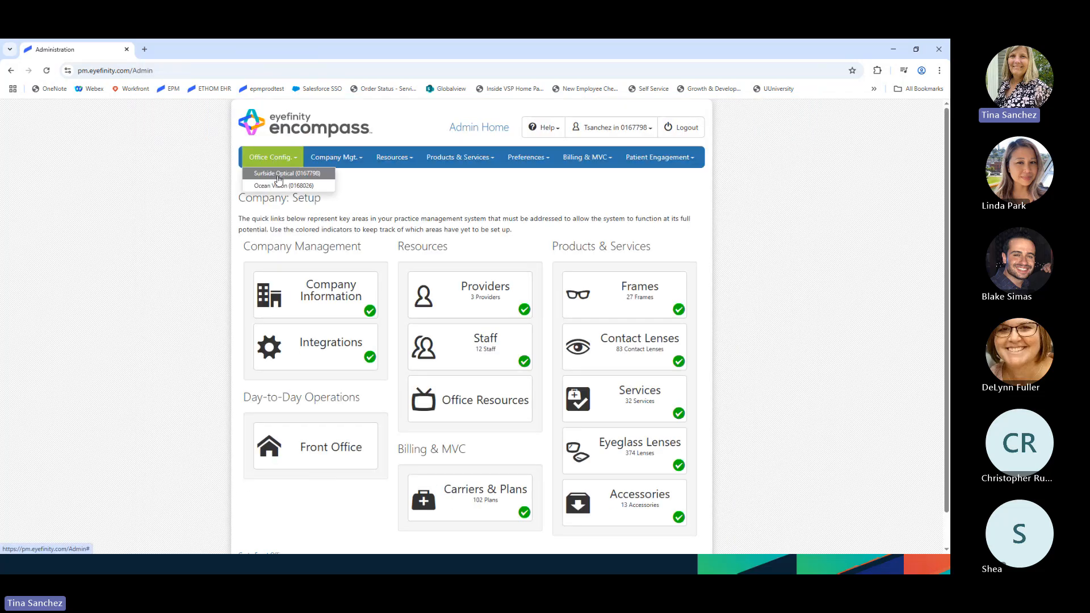
click(295, 185)
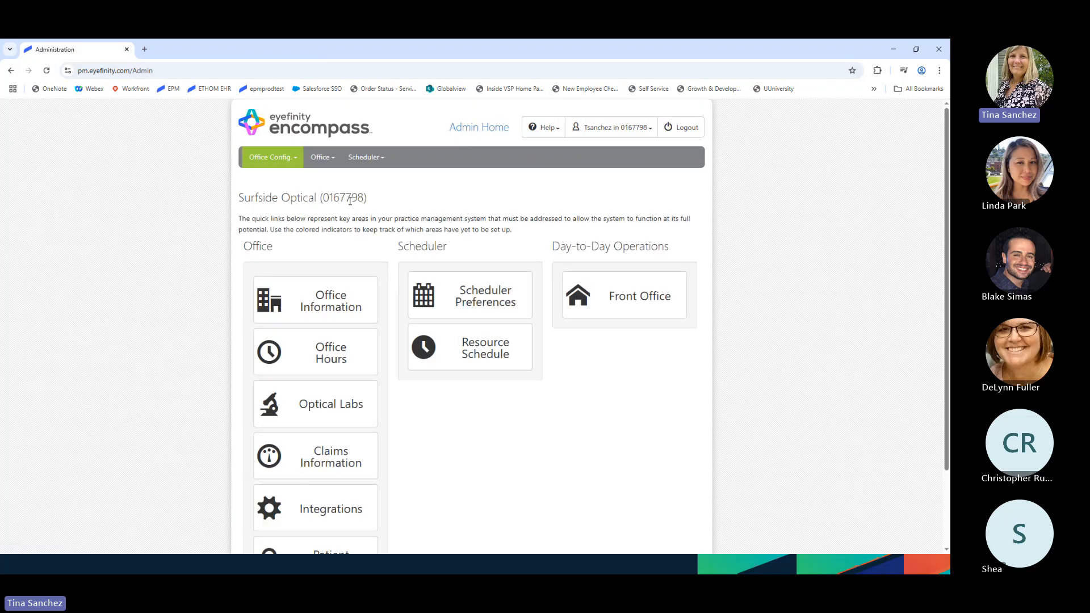
scroll(377, 450, down, 1)
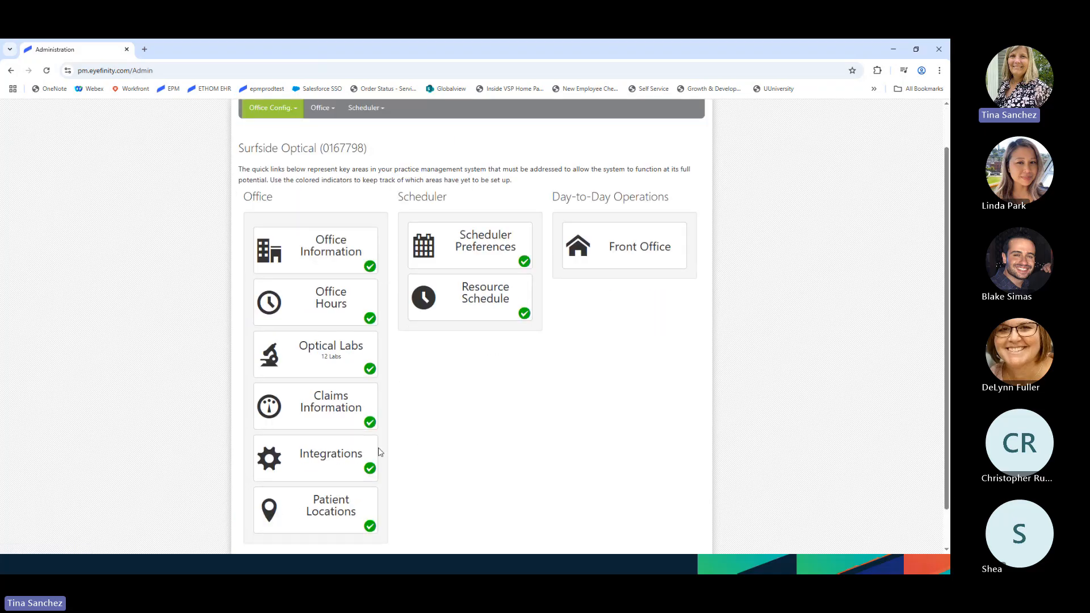
click(329, 471)
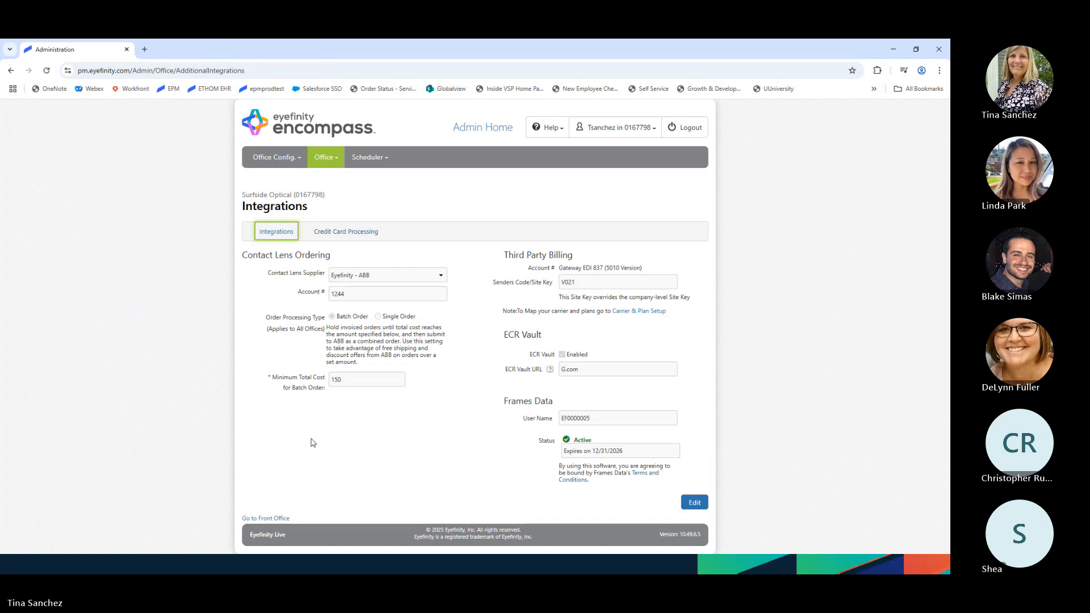
- Edit the integrations, past the warning, and save Eyefinity - CLX as contact lens supplier
click(372, 278)
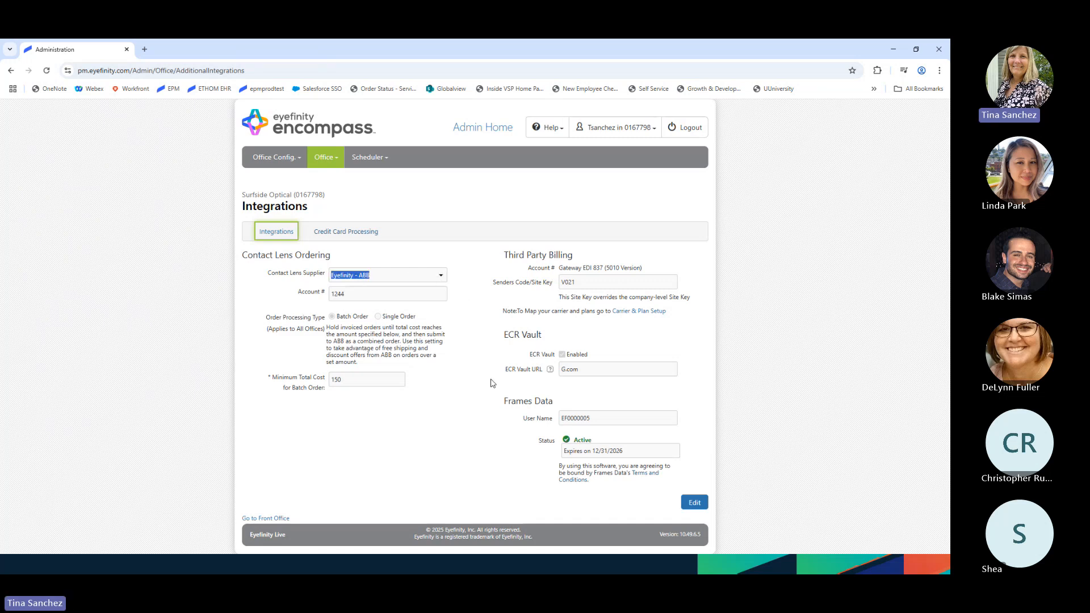
click(695, 502)
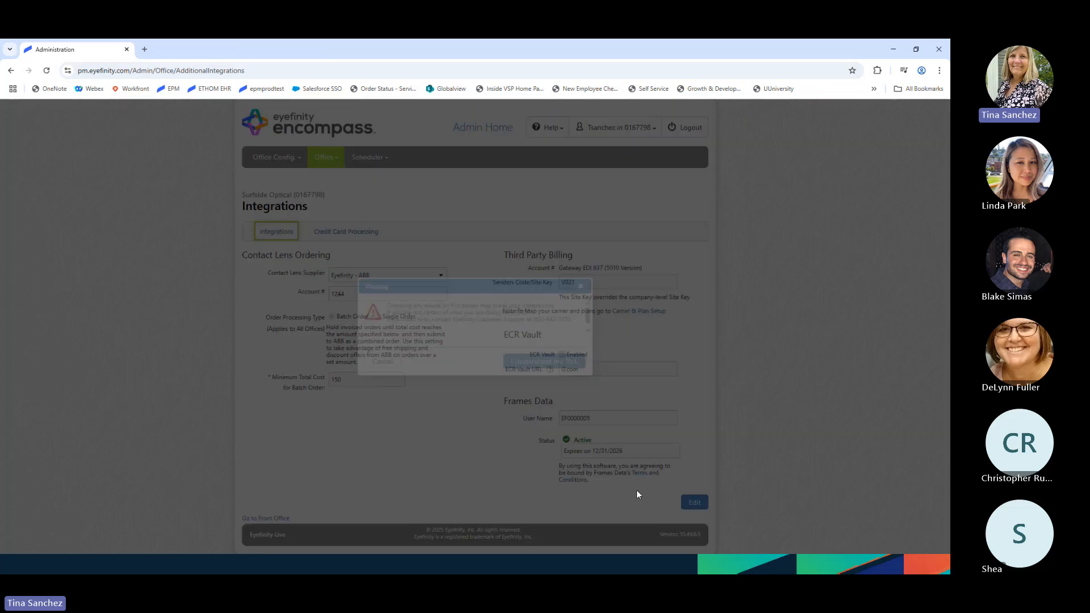
click(547, 364)
click(386, 275)
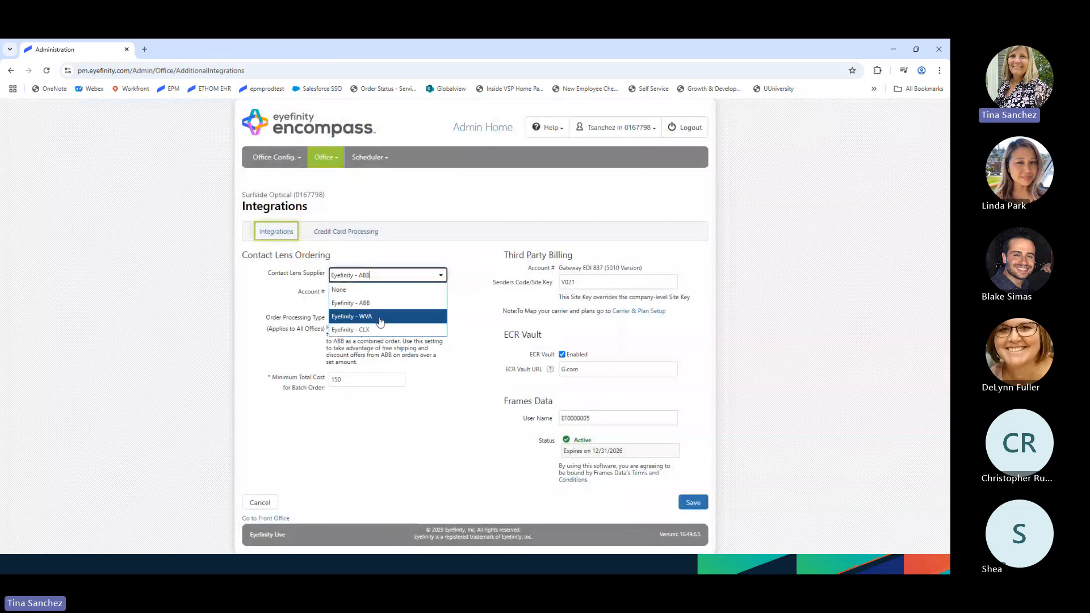
click(380, 316)
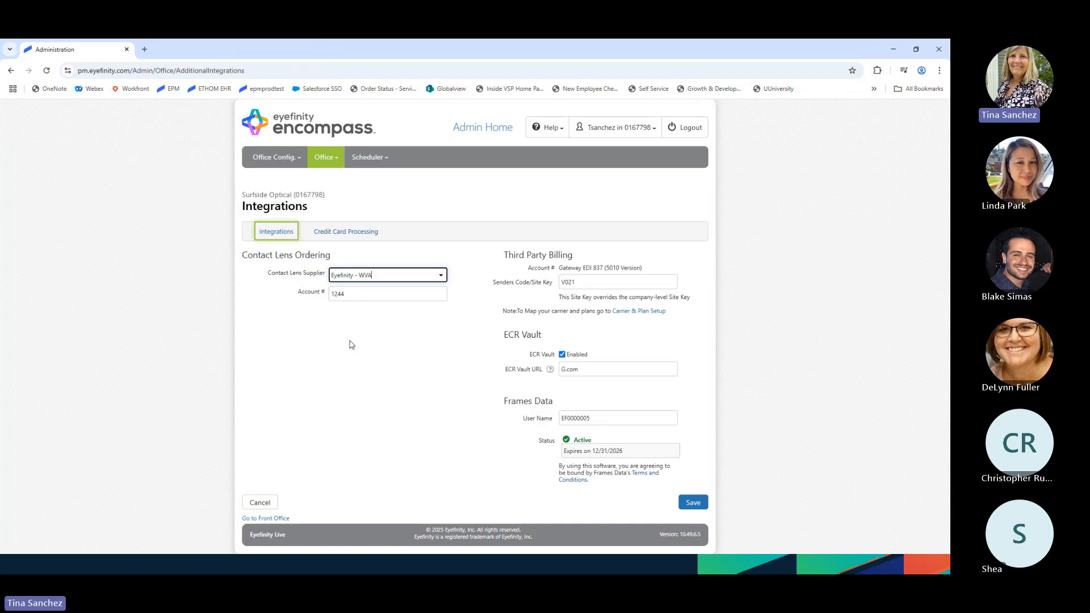
click(442, 275)
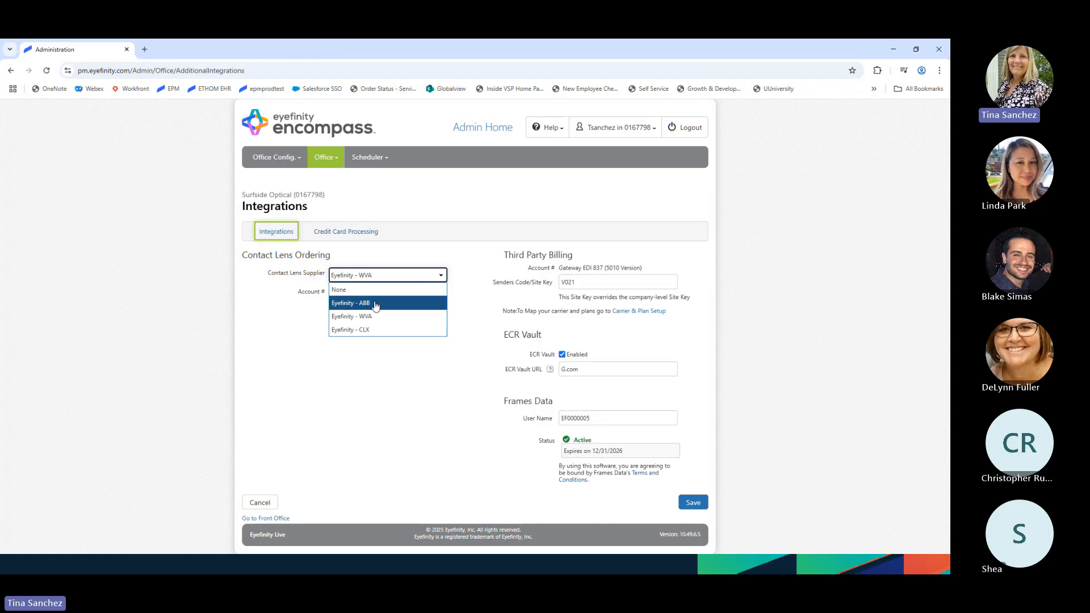
click(376, 302)
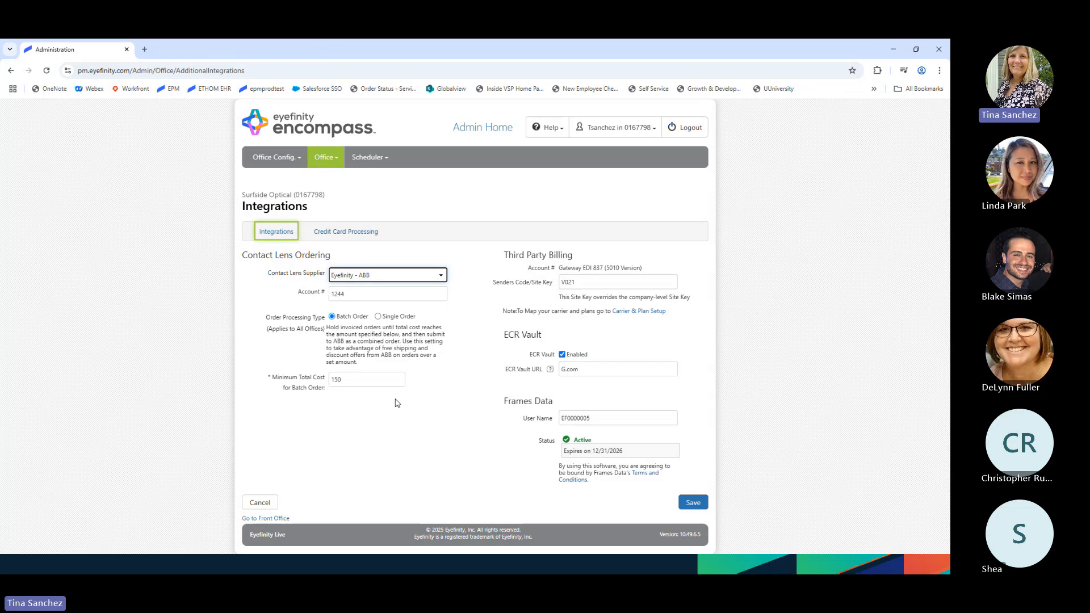
click(441, 275)
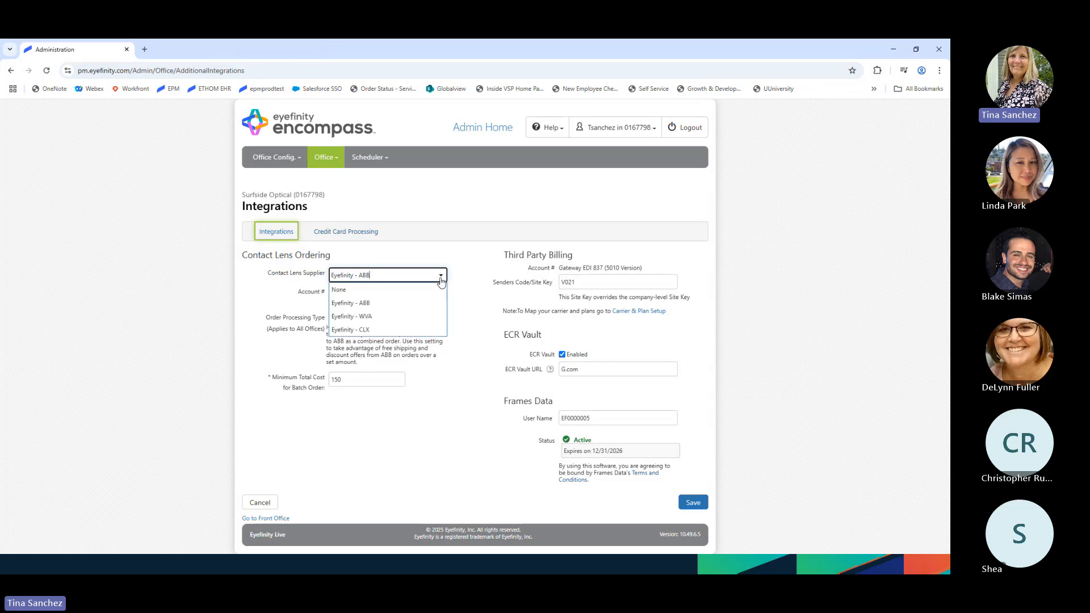
click(375, 330)
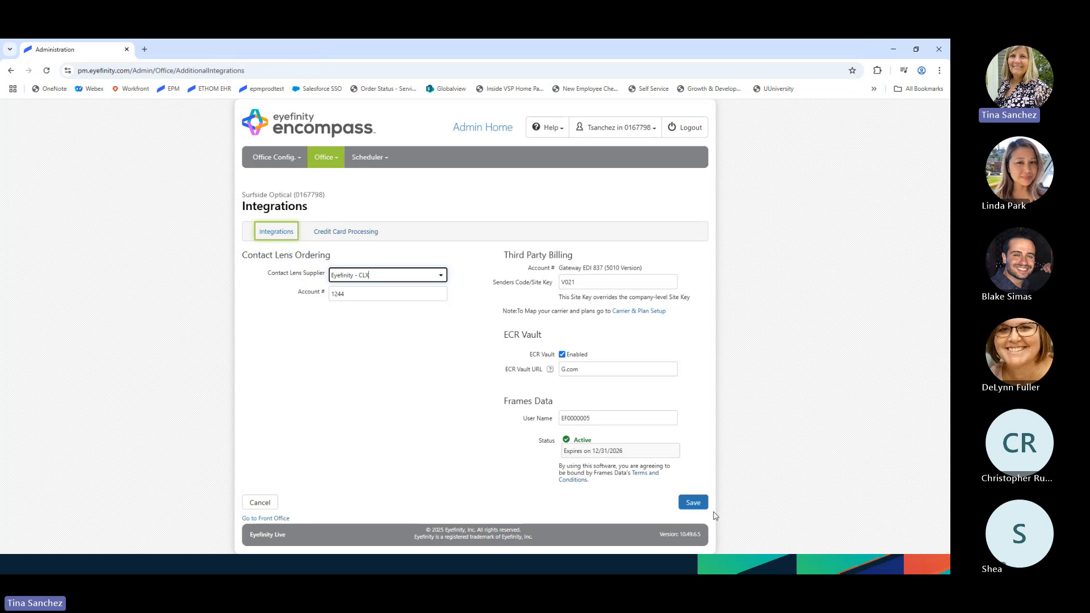
click(695, 504)
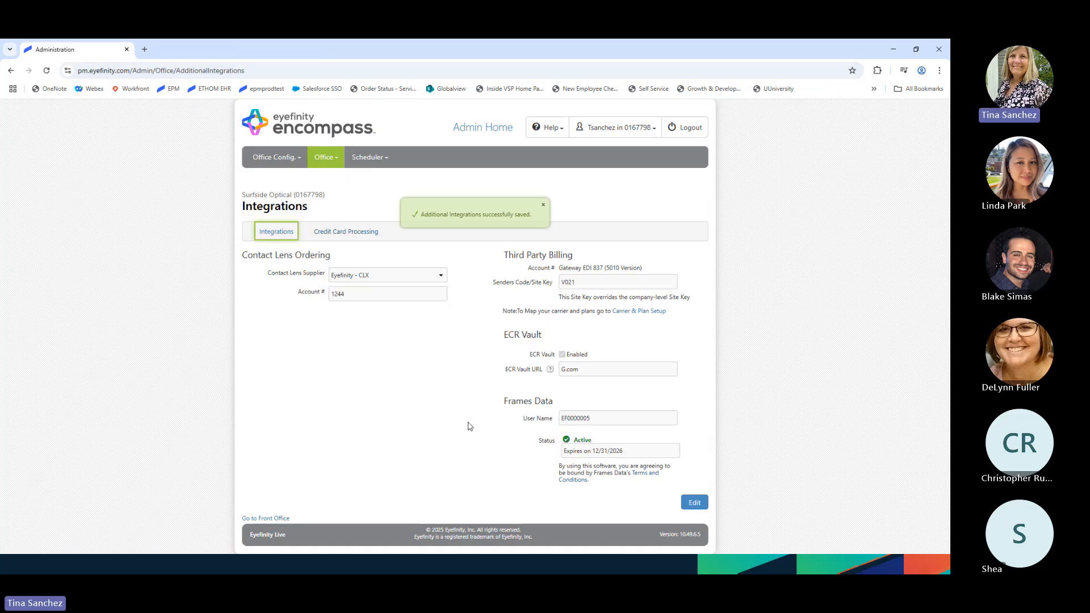
- Find the patient by last-name search, check eligibility, and open their Rx history
click(304, 129)
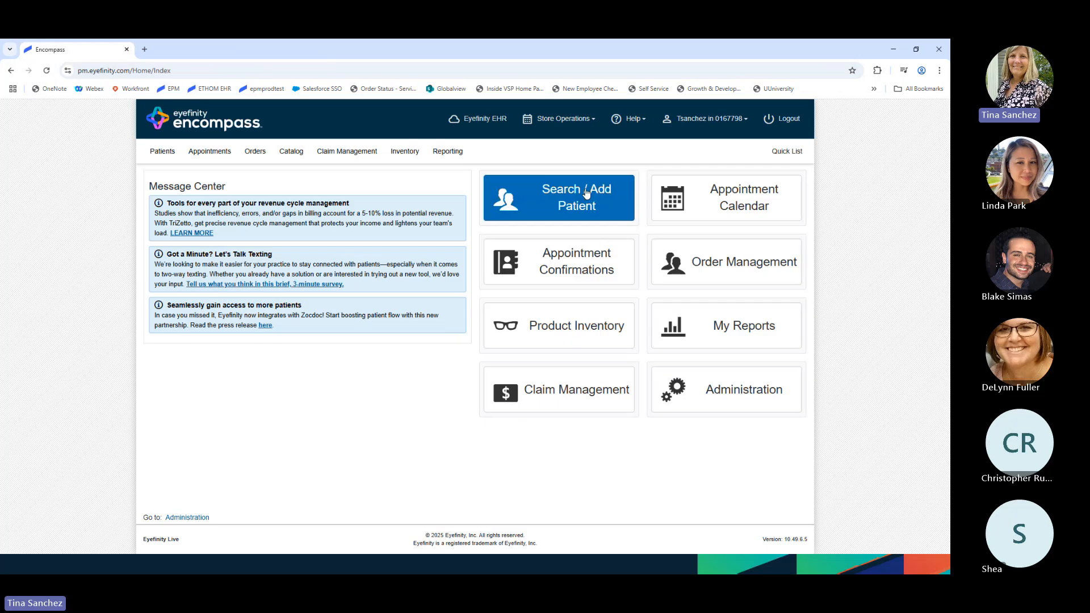
click(587, 193)
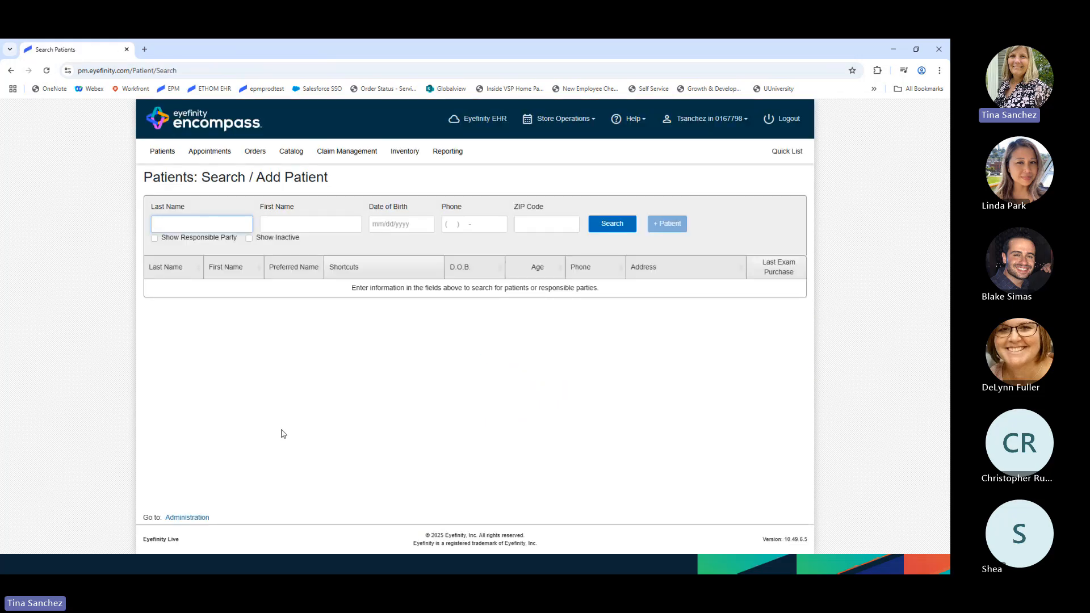
text(san)
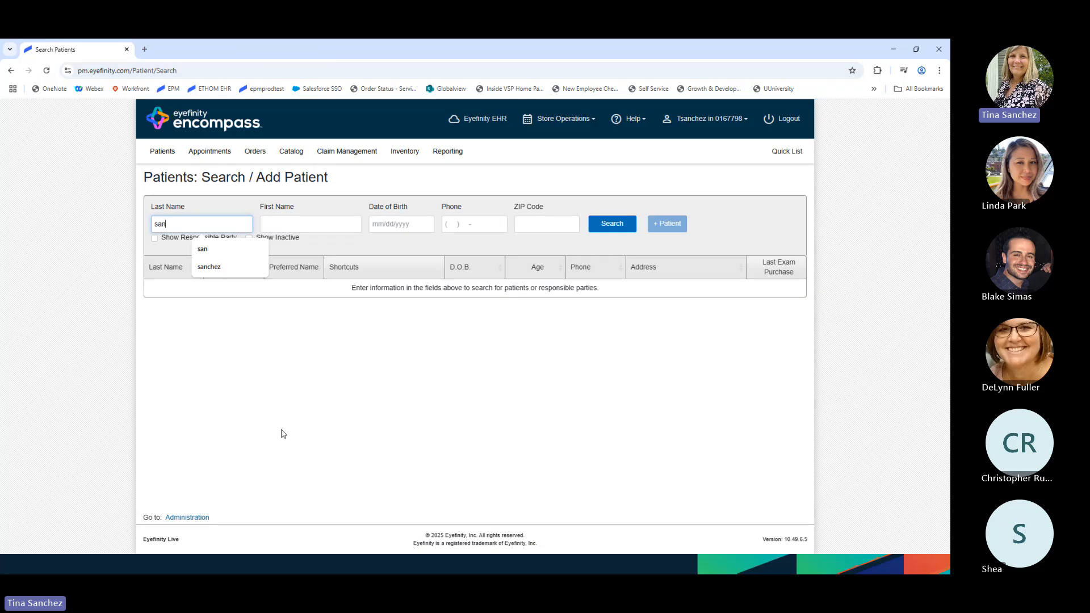
click(232, 322)
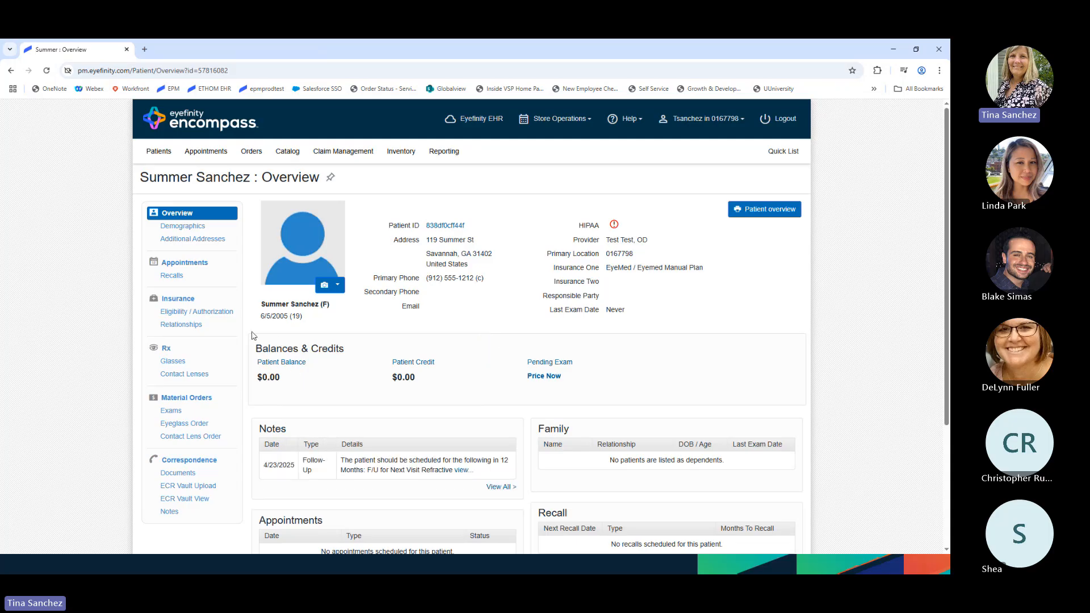
click(188, 312)
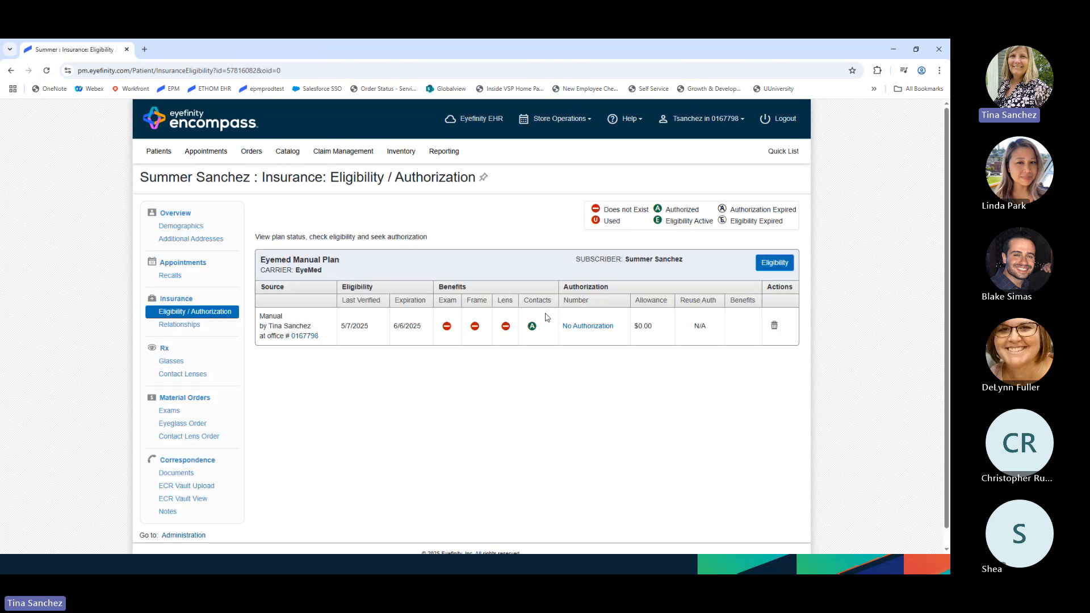
click(169, 351)
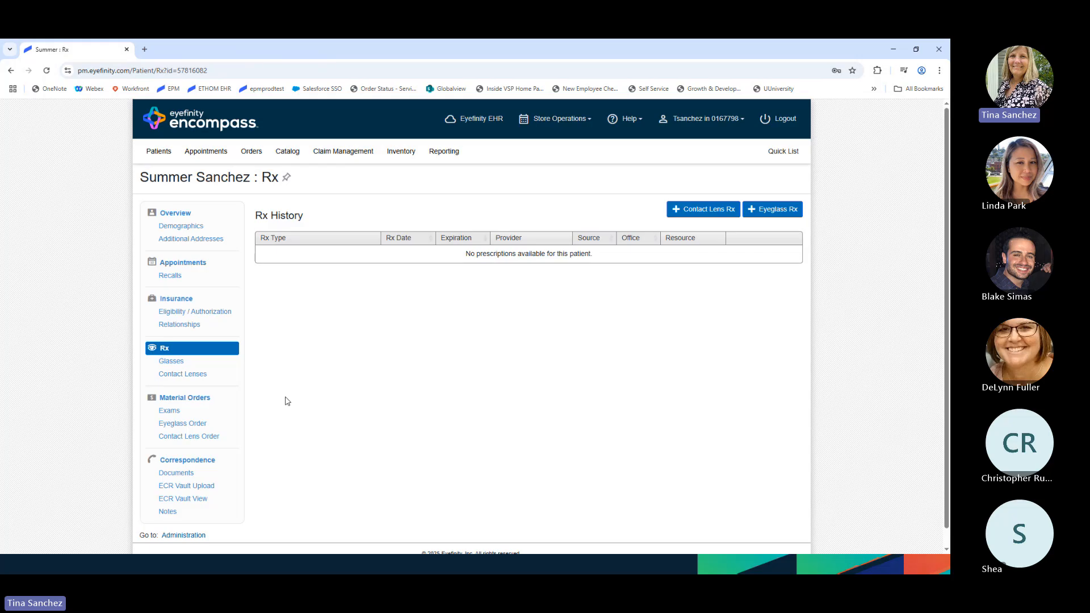
- Start a new Distance contact lens Rx with right lens Eyefinity - CLX, Cooper Vision Avaira Vitality 6pk
click(717, 212)
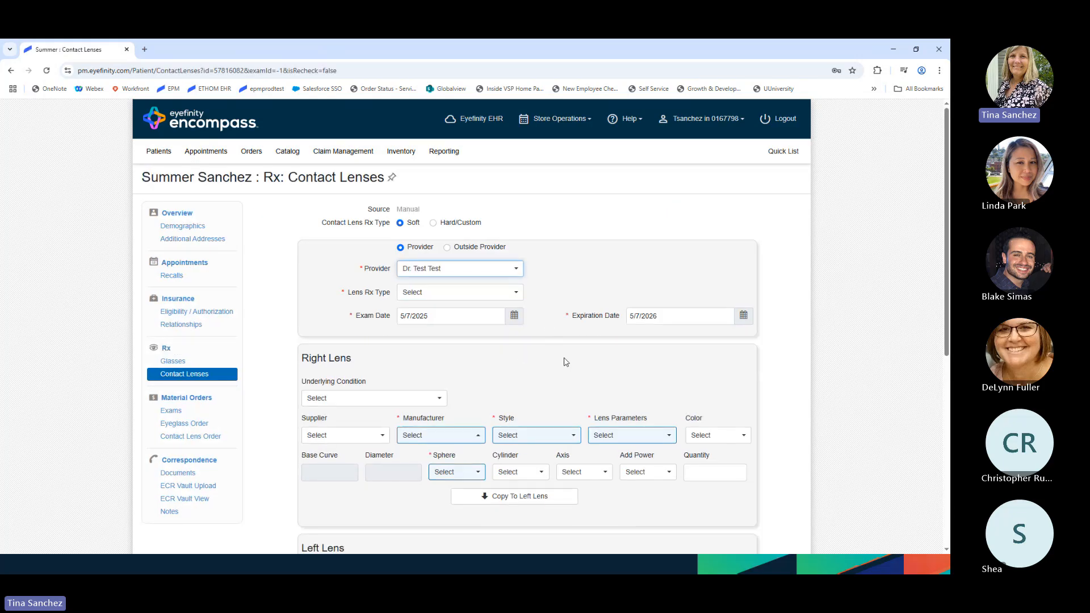
click(518, 294)
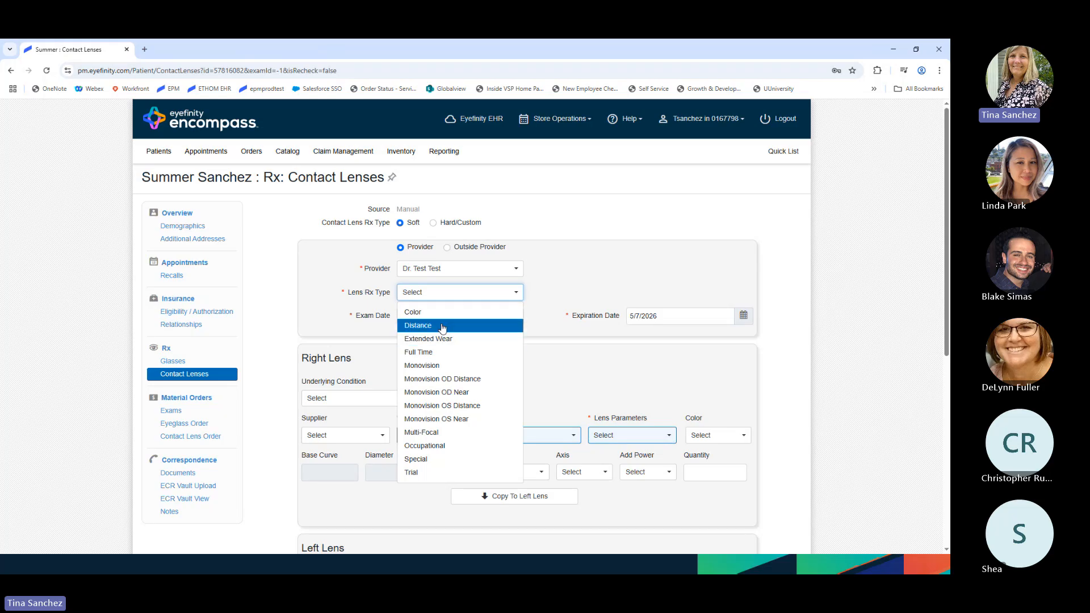
click(442, 326)
scroll(480, 367, down, 3)
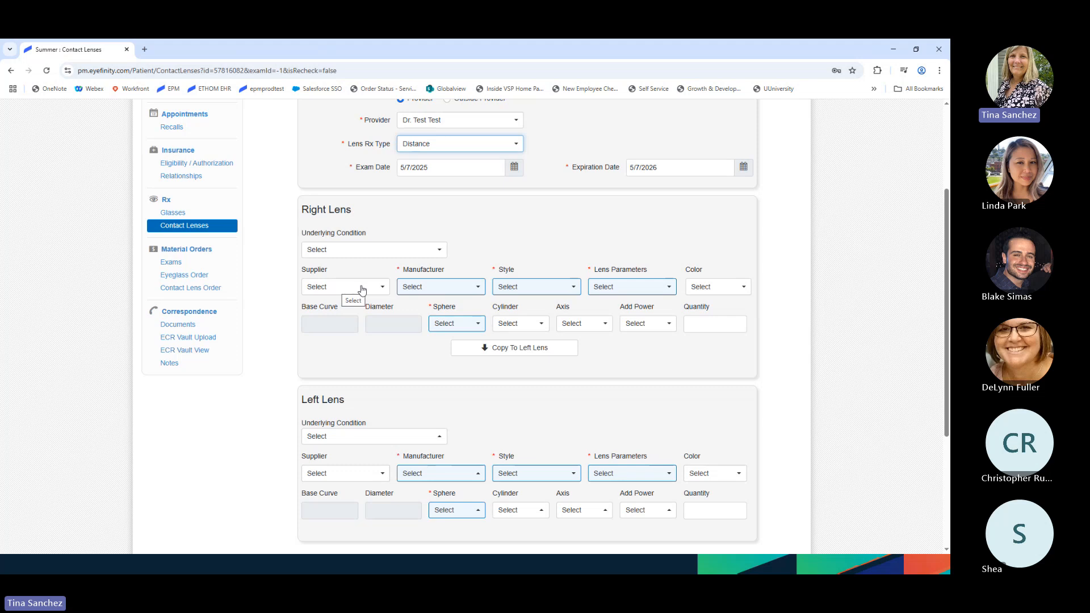
click(380, 289)
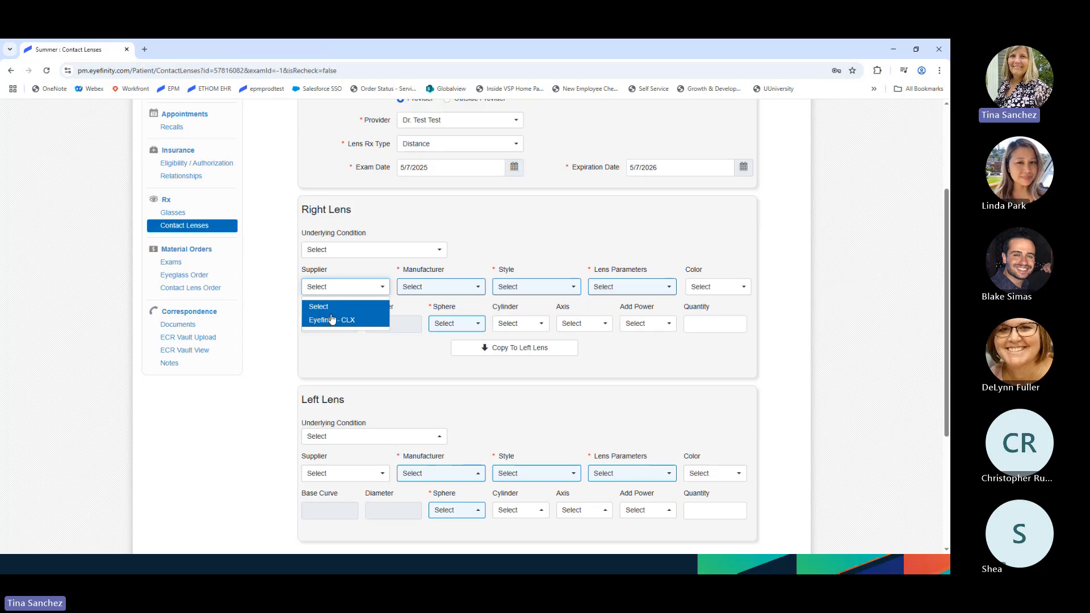
click(349, 322)
click(451, 290)
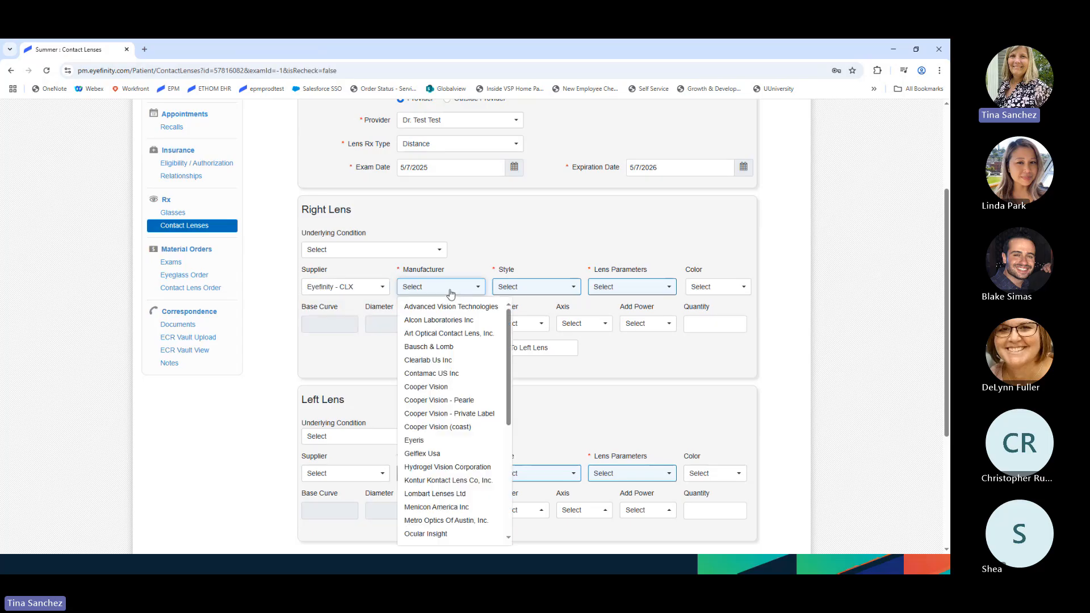
click(423, 386)
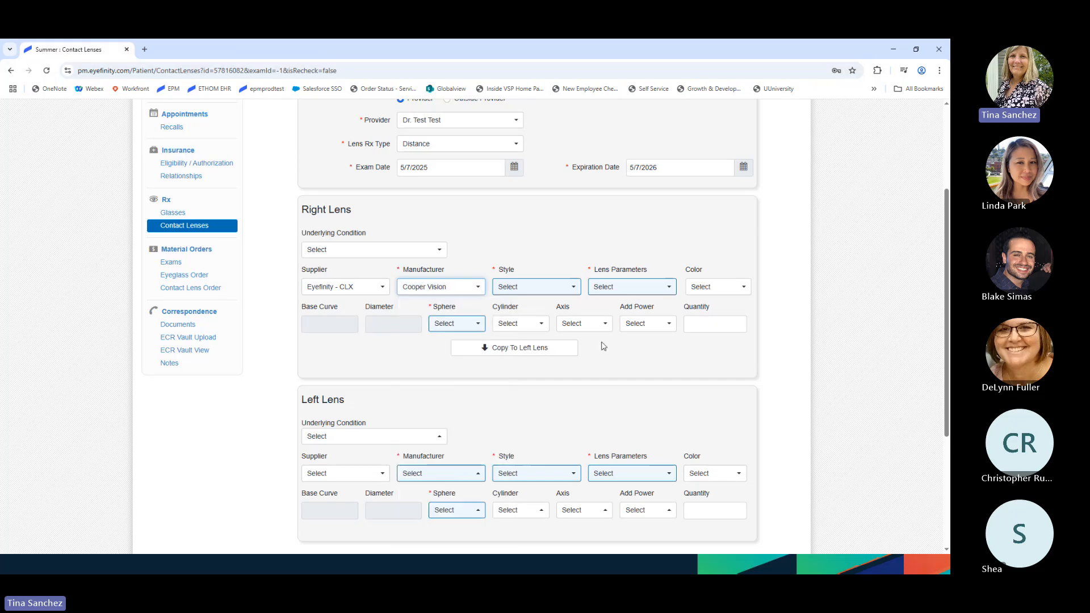
click(561, 288)
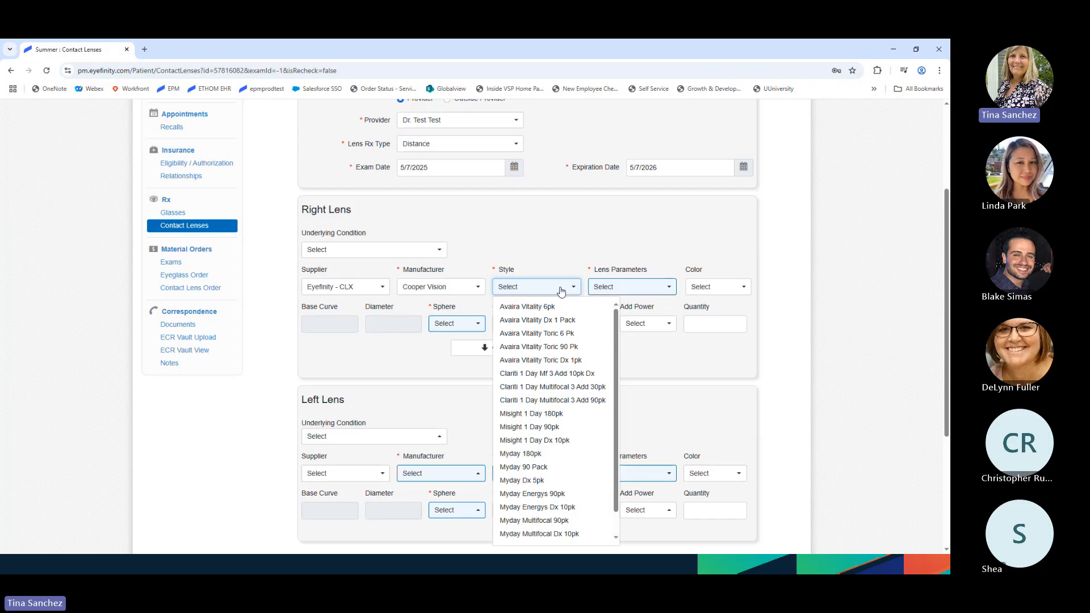
click(560, 307)
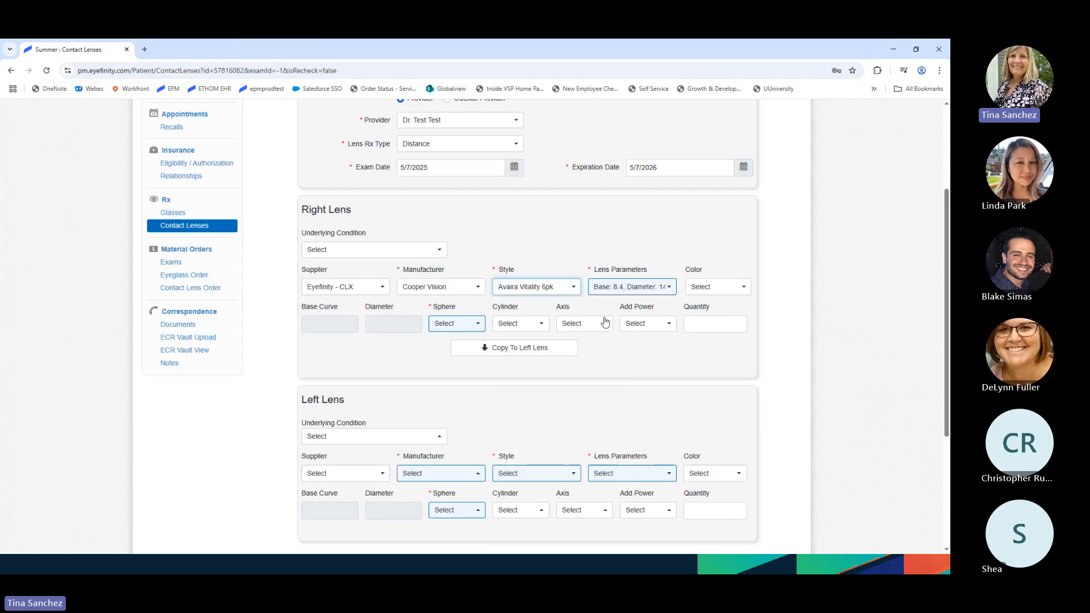
- Set the right lens sphere to -3.25 and copy it to the left lens
click(454, 325)
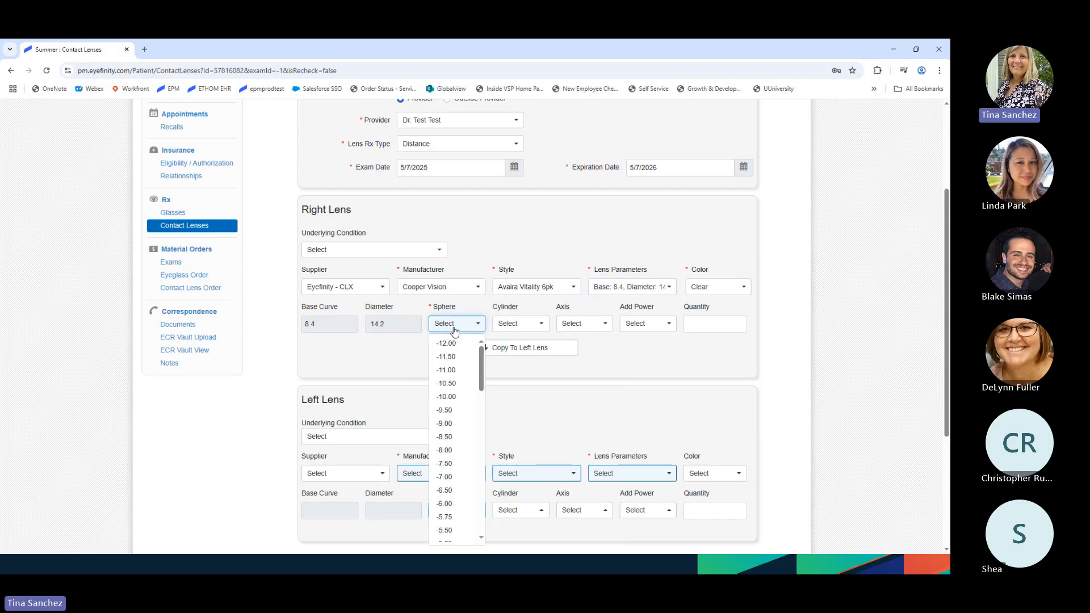
scroll(461, 437, down, 4)
click(463, 453)
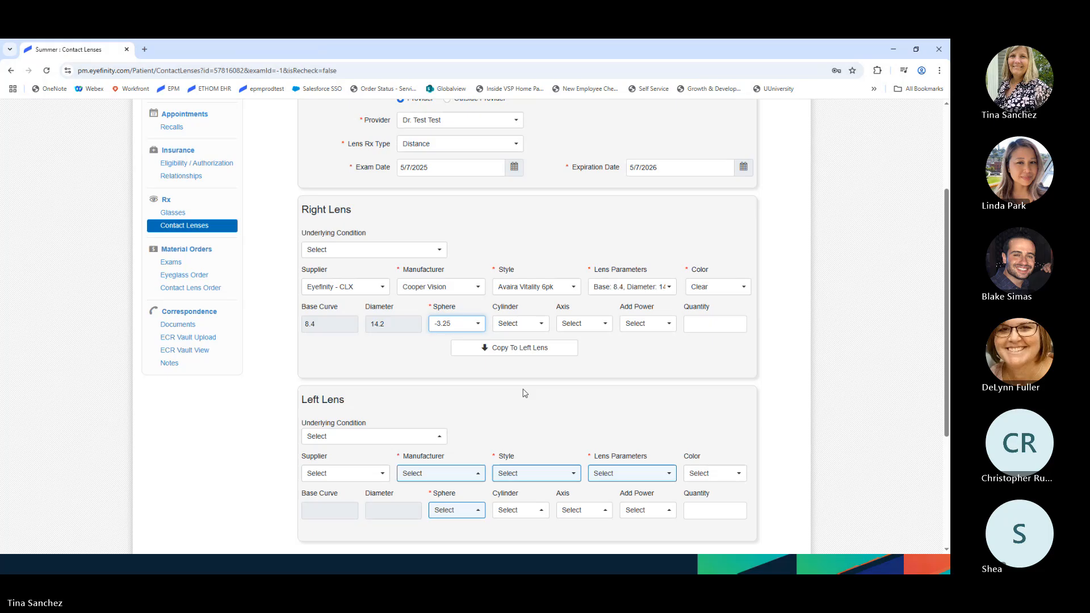
click(501, 348)
scroll(639, 387, down, 1)
scroll(636, 387, down, 3)
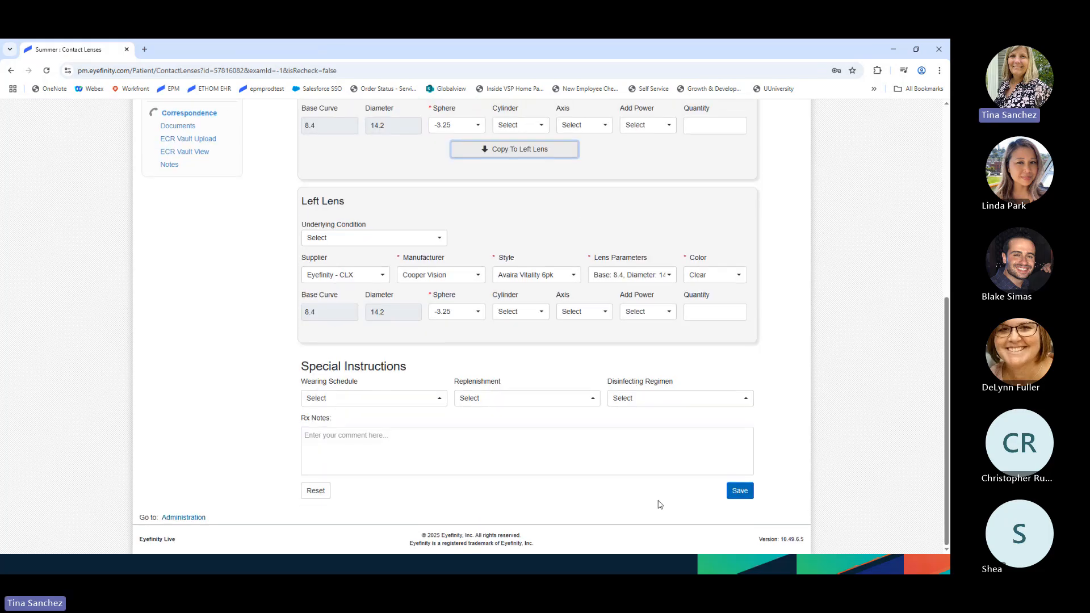
- Attempt to save the Rx and read the errors that both lenses aren't supplied by the supplier
click(740, 491)
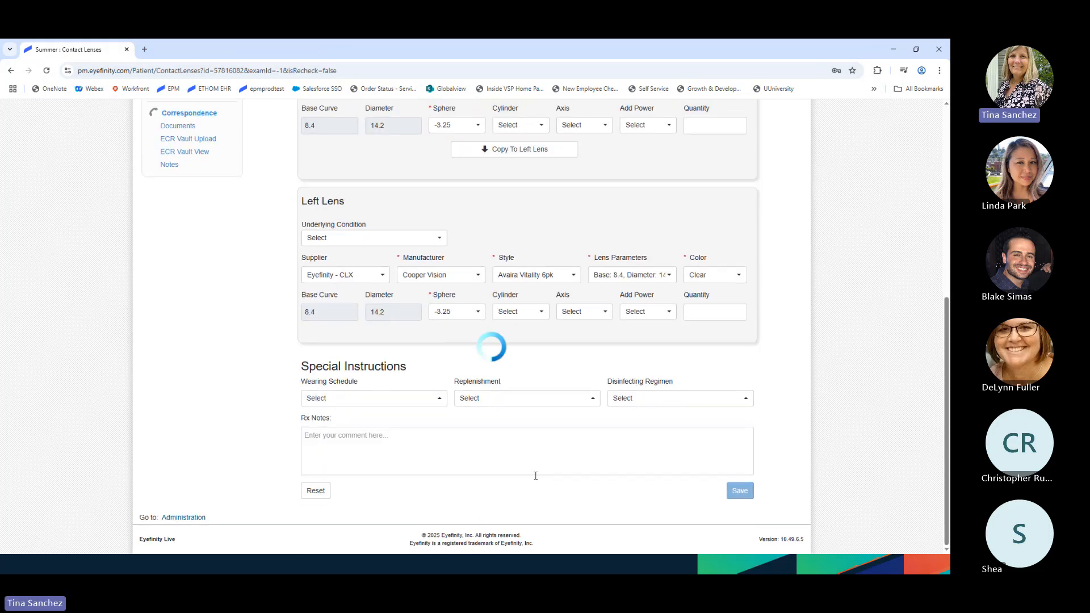
scroll(537, 480, up, 3)
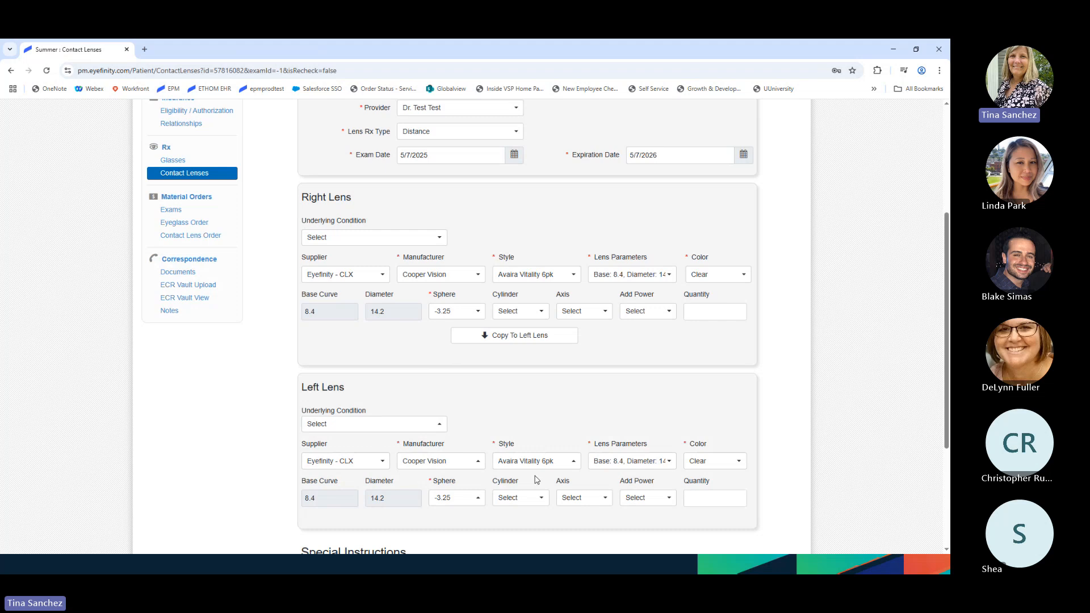
scroll(537, 480, up, 4)
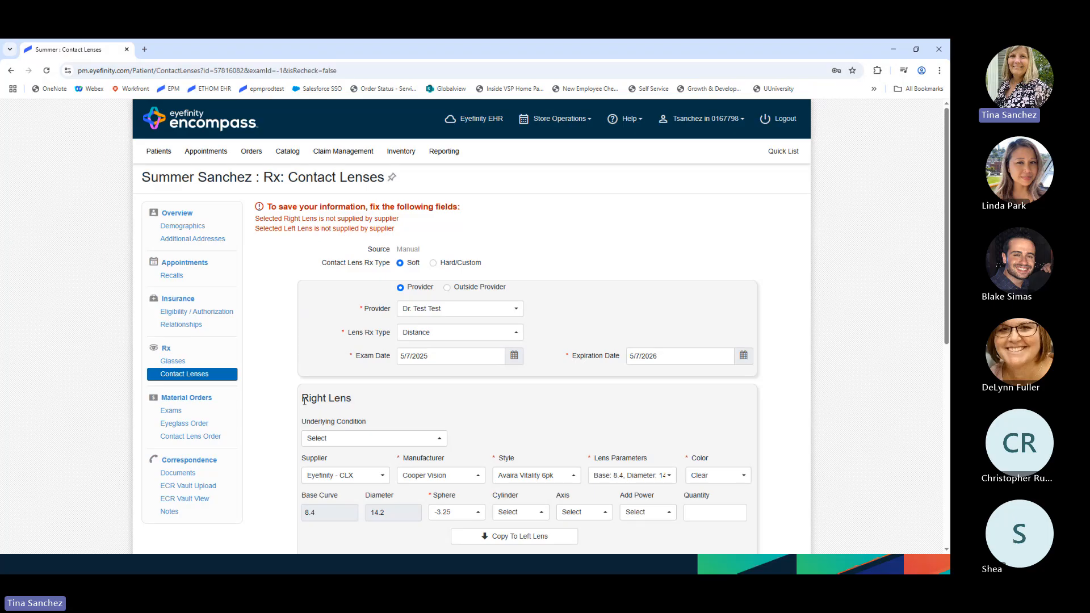
- Clear the supplier on both the right and left lenses, setting each back to Select
scroll(457, 309, down, 2)
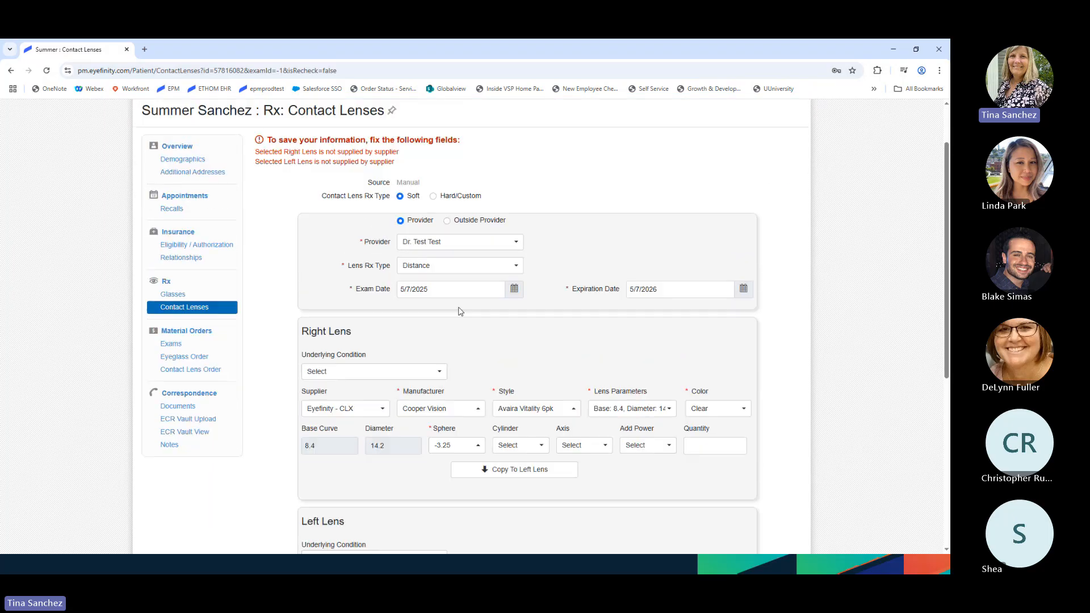
click(384, 376)
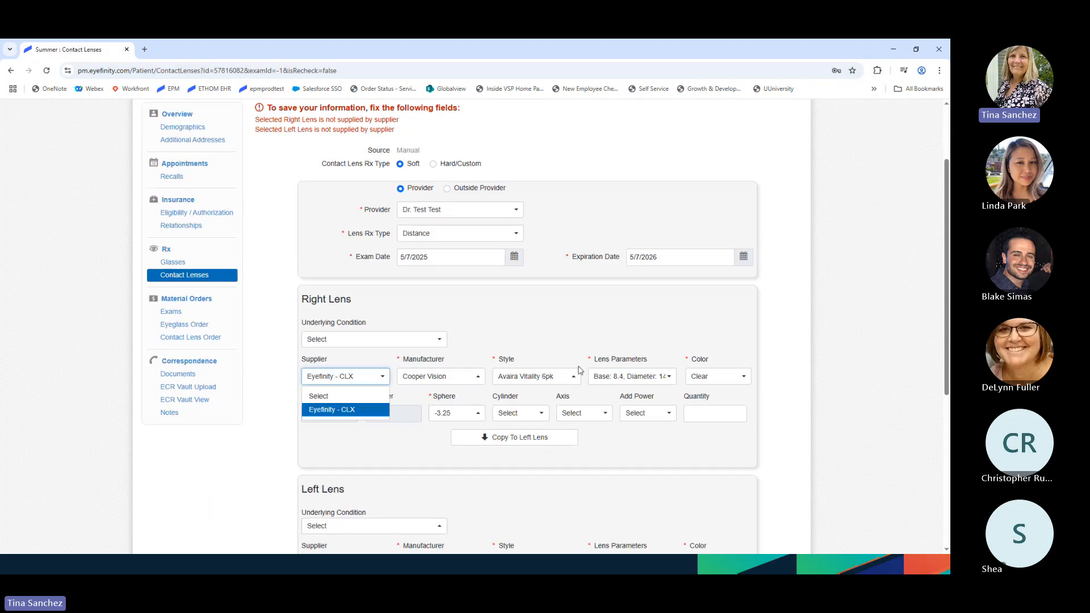
click(355, 395)
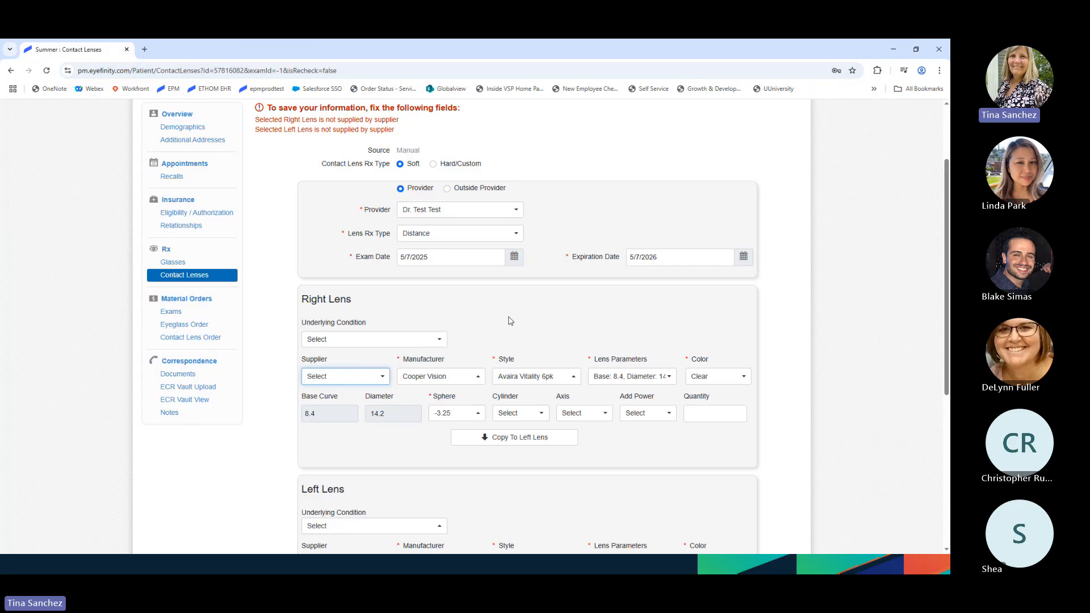
scroll(497, 396, down, 1)
scroll(496, 396, down, 2)
click(346, 414)
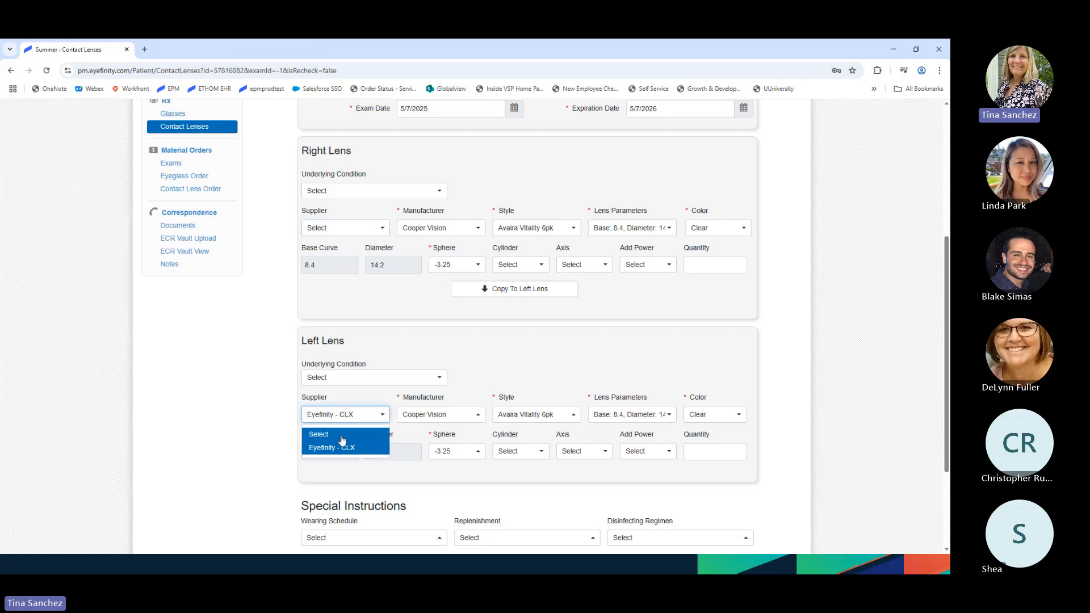
click(321, 430)
- Retry saving the Rx, then copy the right lens values to the left lens
scroll(569, 463, down, 3)
click(741, 503)
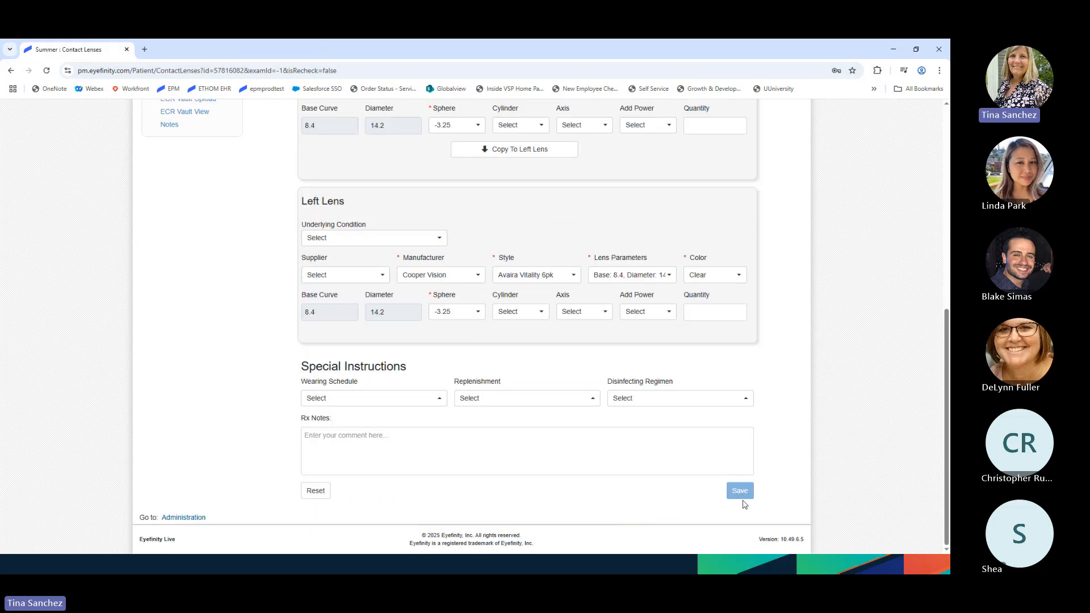
scroll(671, 485, up, 3)
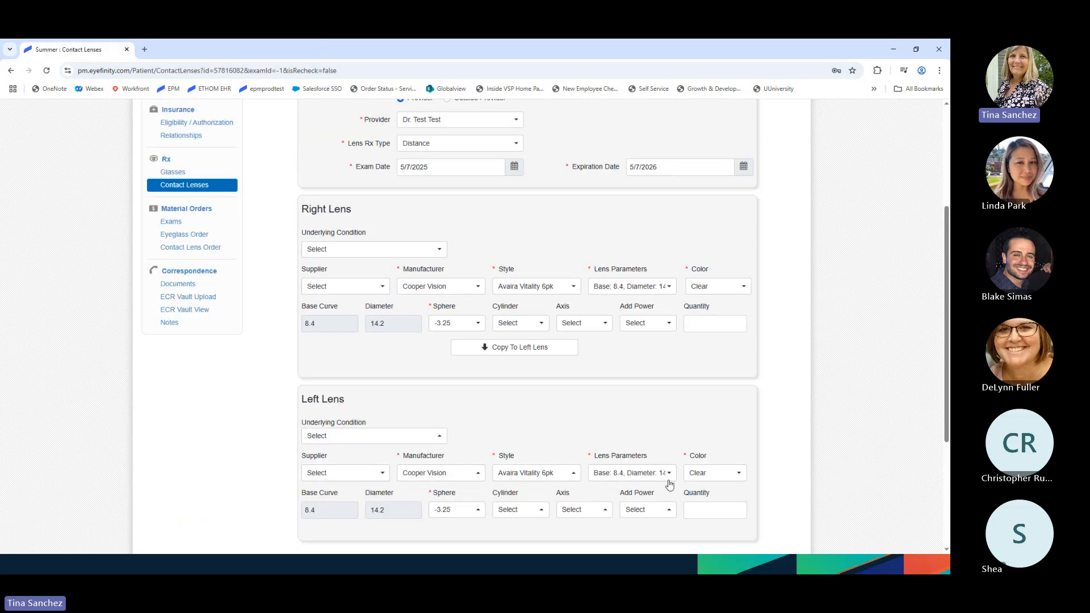
scroll(653, 471, up, 3)
scroll(640, 461, down, 3)
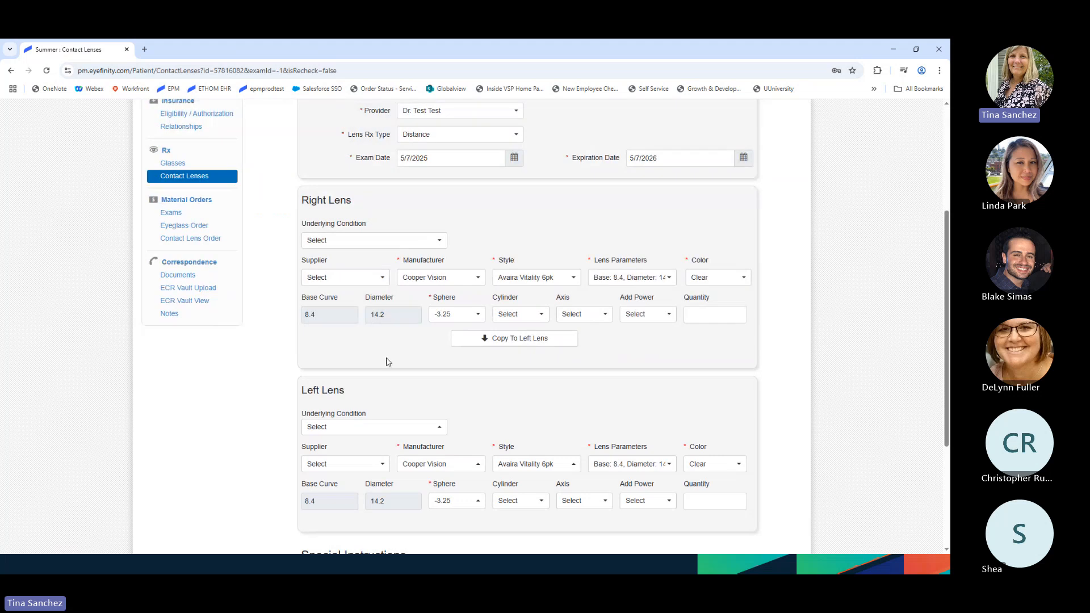
click(482, 343)
scroll(585, 378, down, 3)
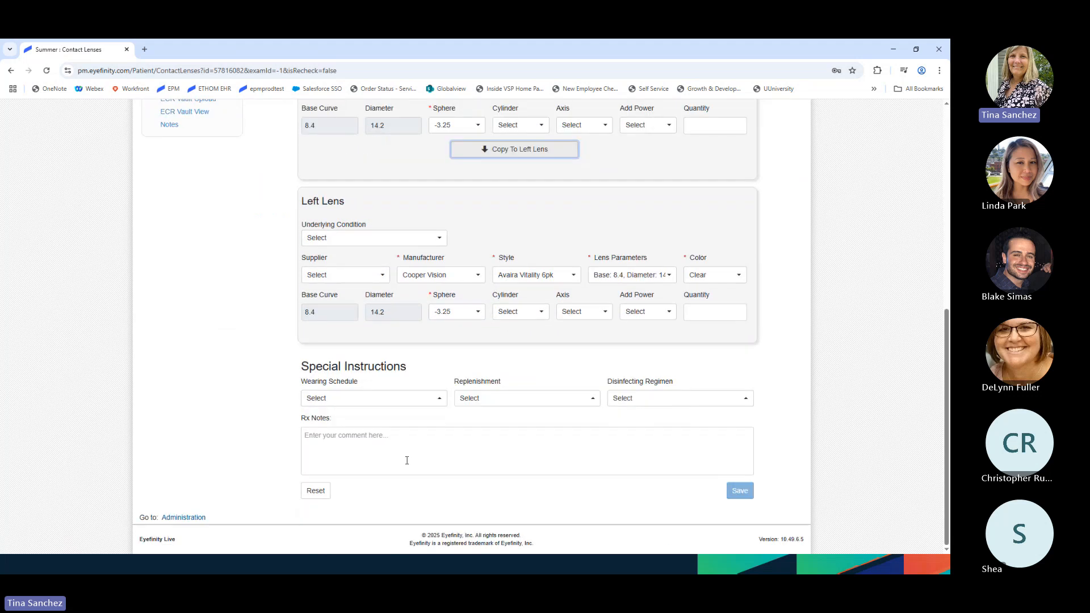
- Clear the form and set the right lens to Cooper Vision Avaira Vitality 6pk
click(315, 490)
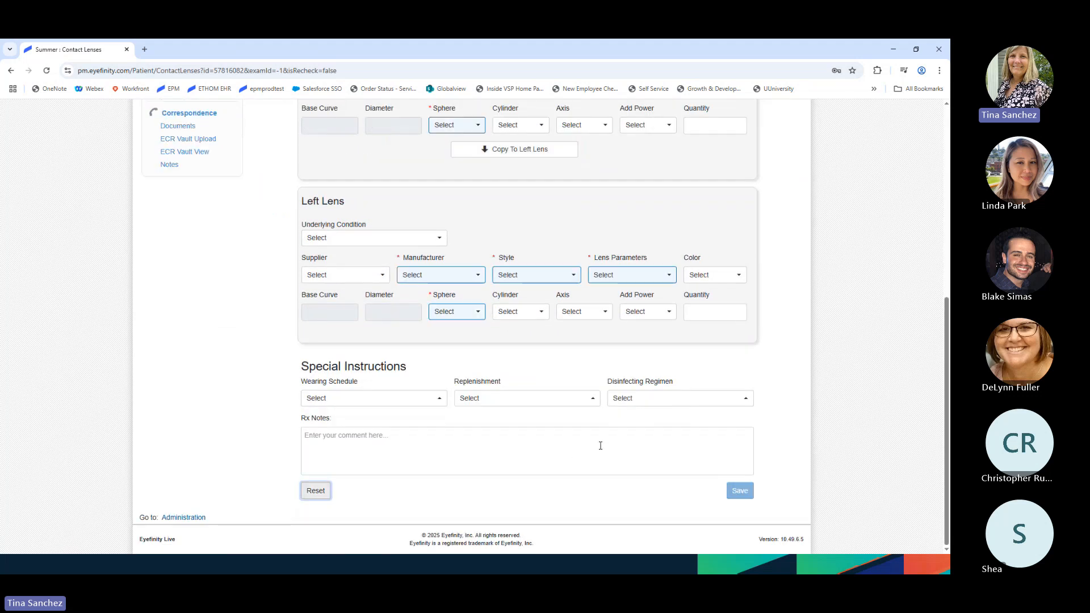
scroll(592, 429, up, 3)
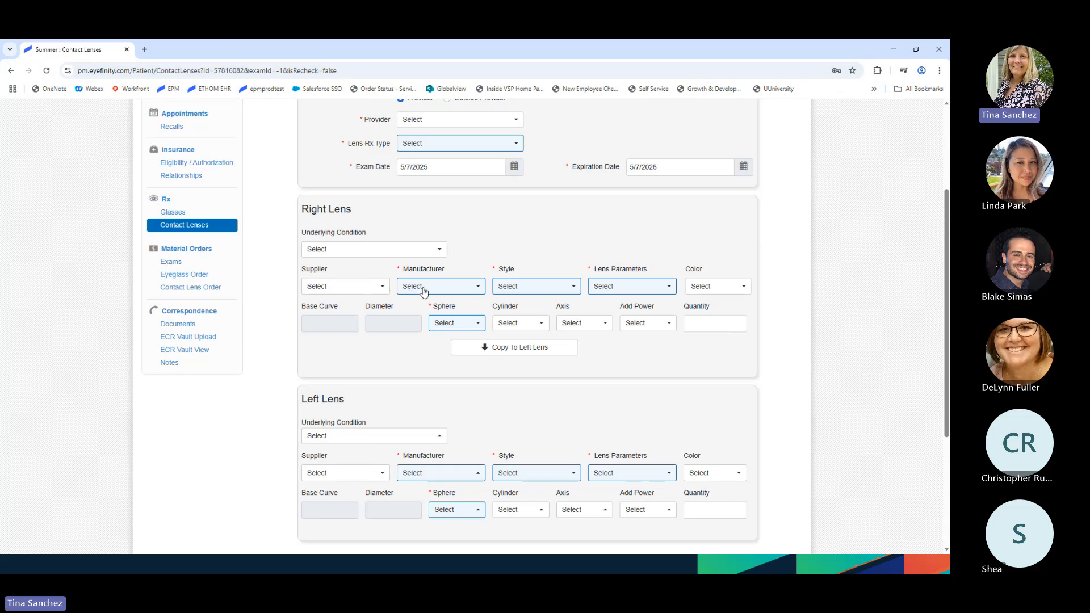
click(405, 286)
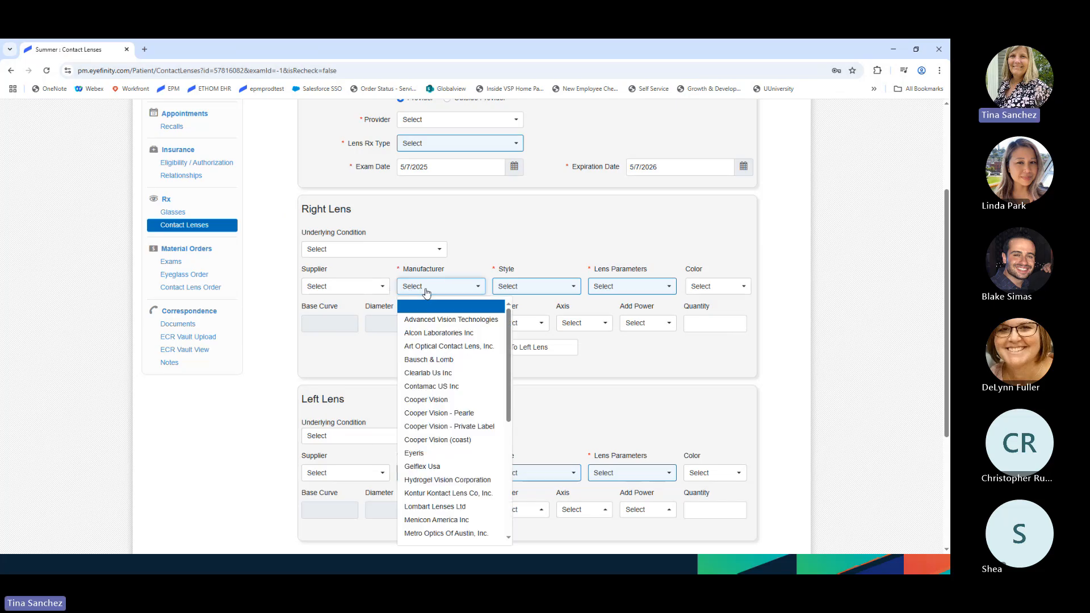
click(442, 361)
click(515, 291)
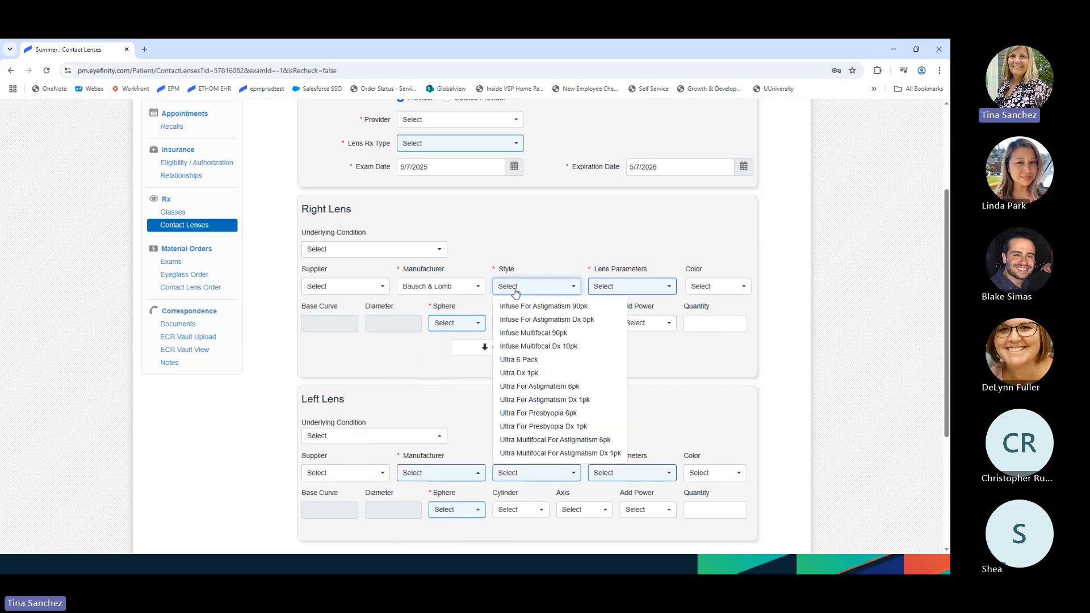
click(454, 293)
click(446, 400)
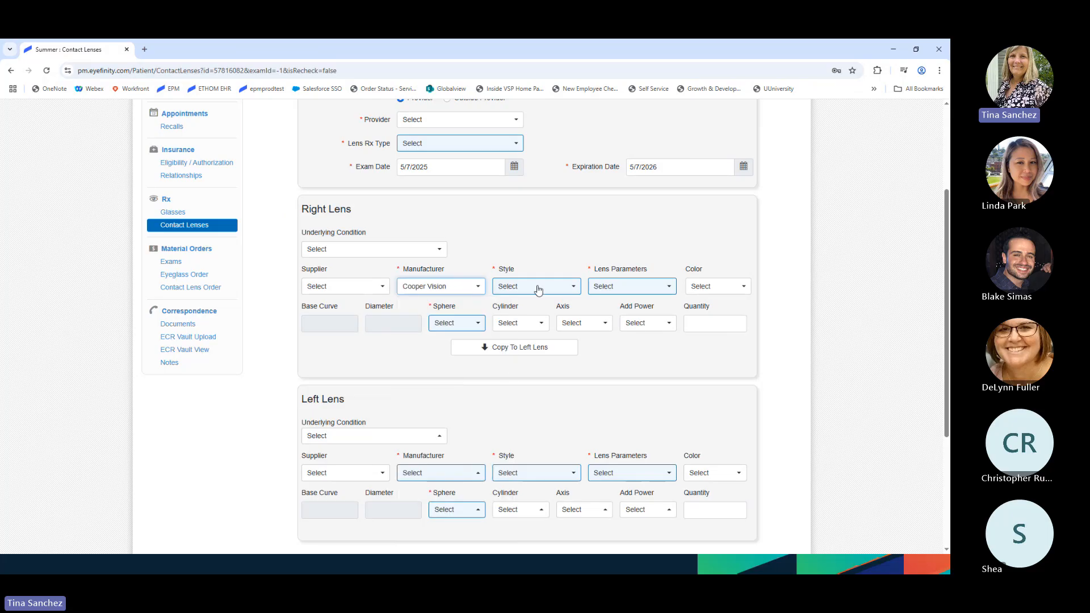
click(538, 289)
click(538, 305)
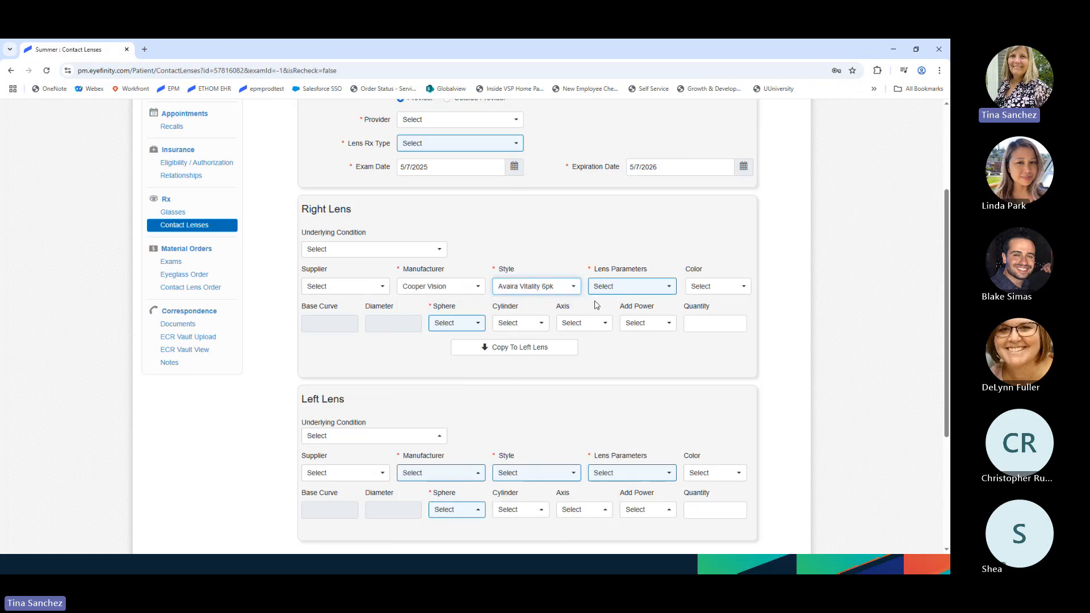
- Set the right lens sphere to -3.50 and copy it to the left lens
click(462, 329)
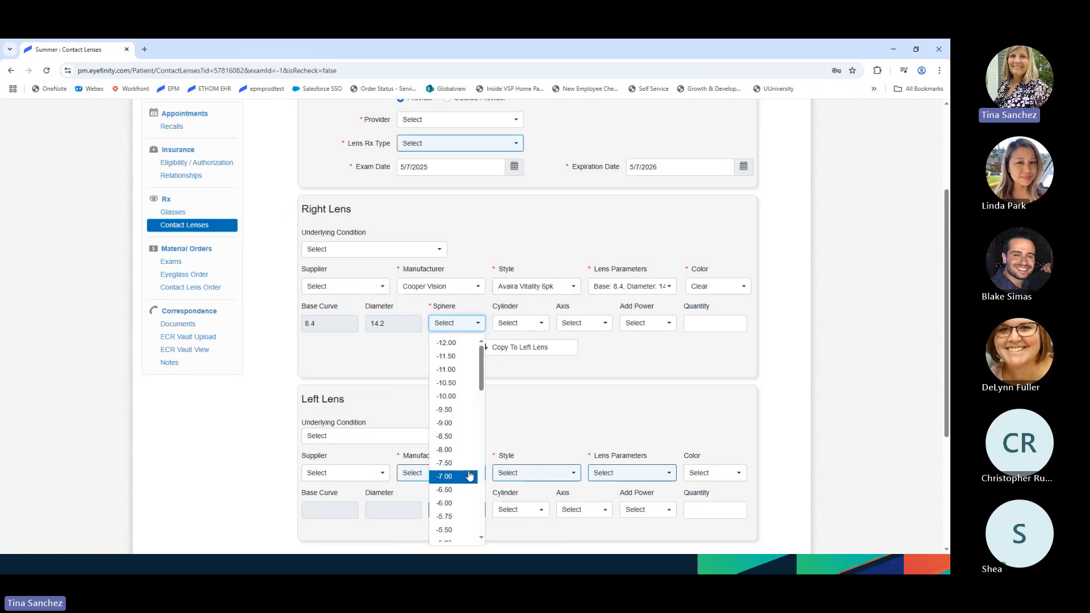
click(464, 487)
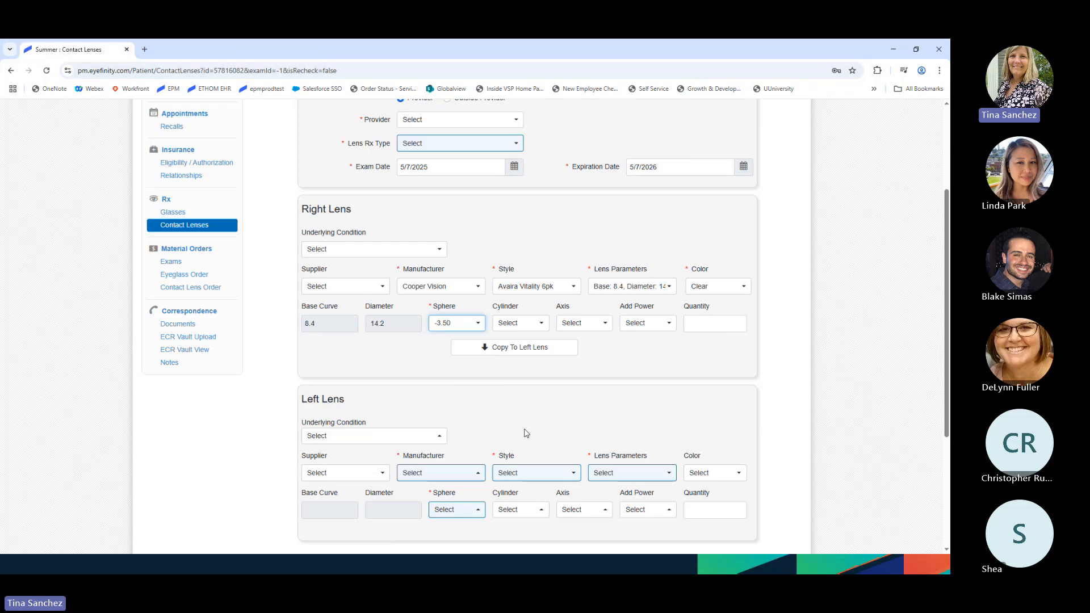
click(510, 347)
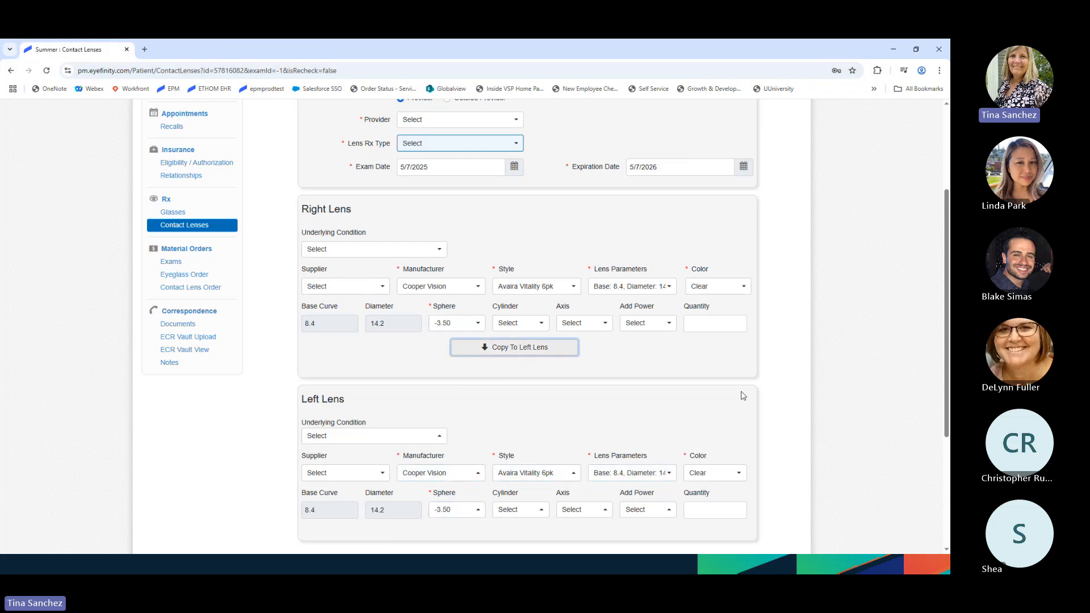
scroll(710, 409, down, 4)
scroll(577, 470, up, 1)
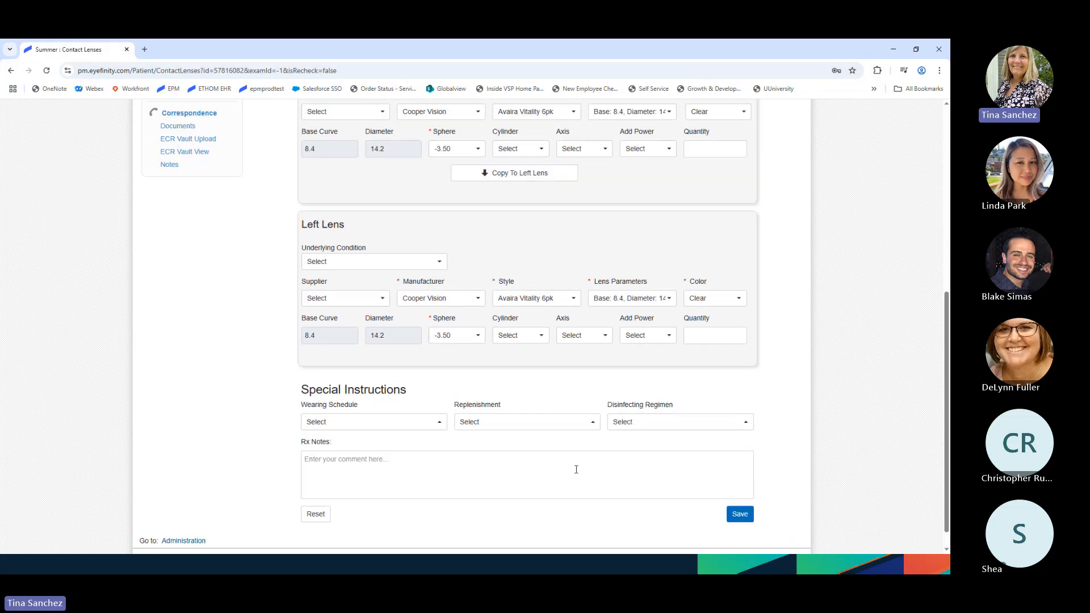
- Choose the test doctor as provider, set Rx type to Distance, and save the contact lens Rx
scroll(548, 465, up, 5)
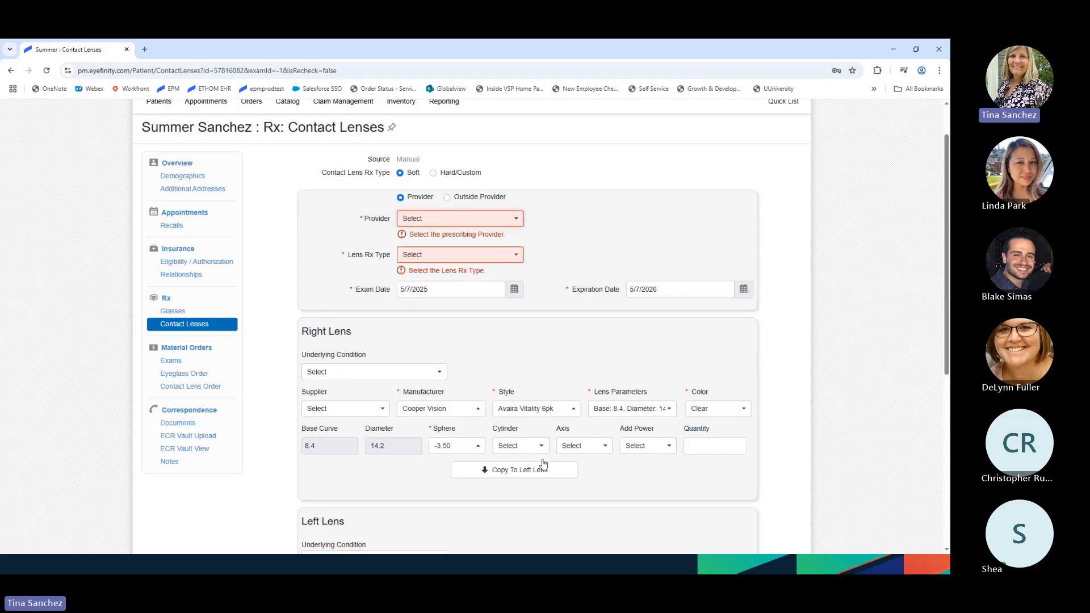
click(461, 219)
click(453, 307)
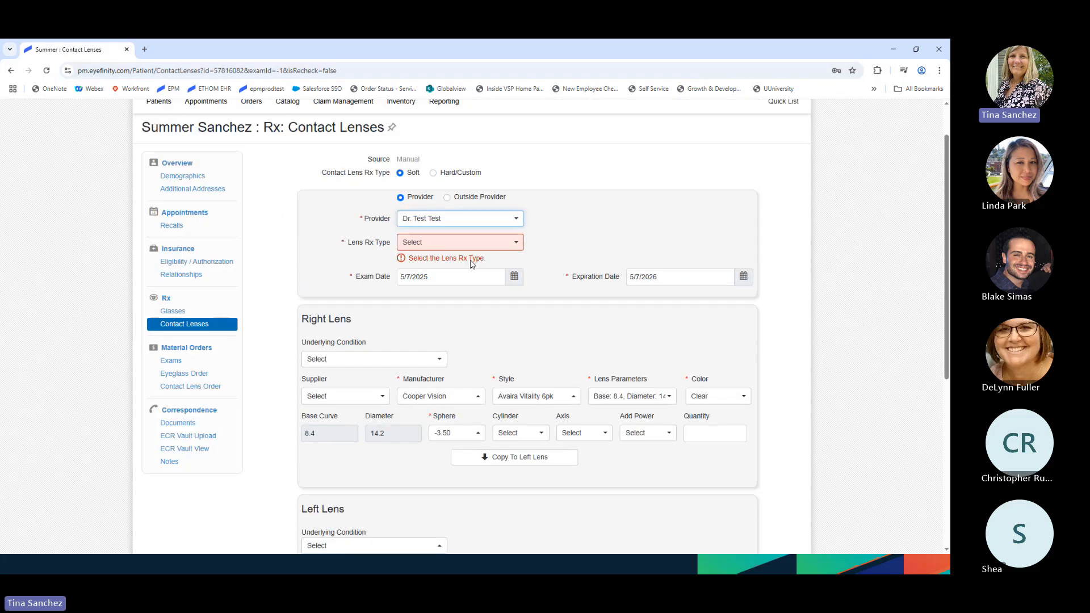
click(449, 244)
click(418, 288)
scroll(632, 455, down, 5)
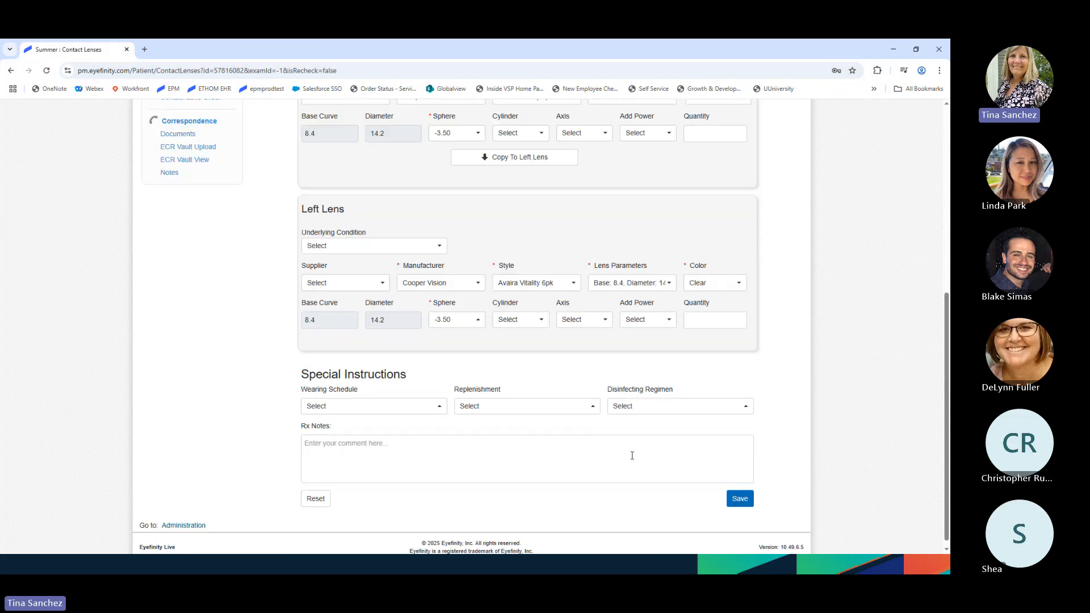
click(740, 498)
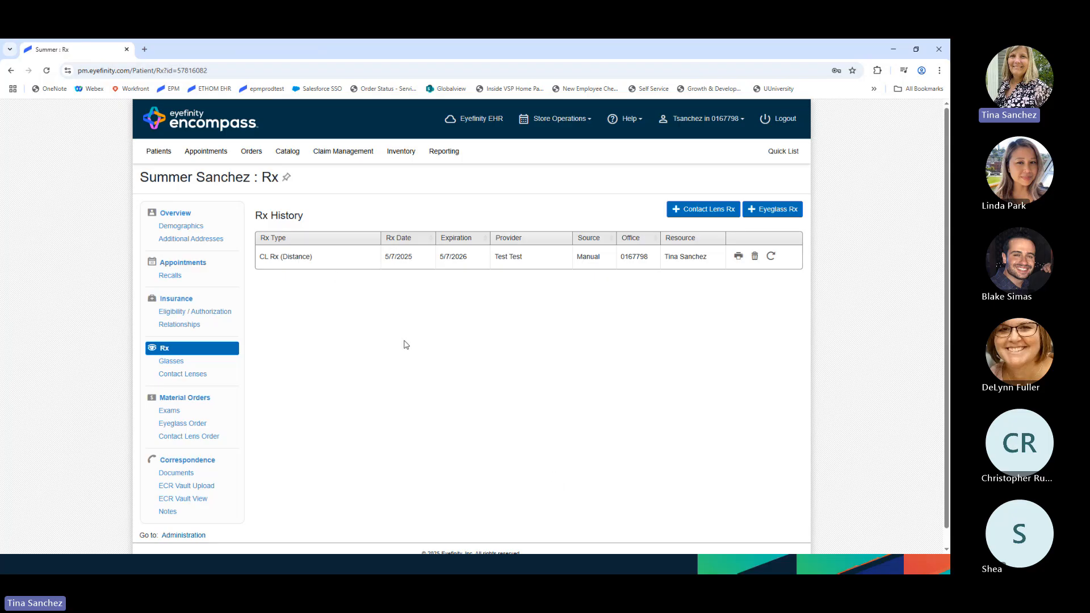
- Reopen the CL Rx (Distance) record and set supplier Eyefinity - CLX with Bausch & Lomb Ultra 6 Pack
click(341, 256)
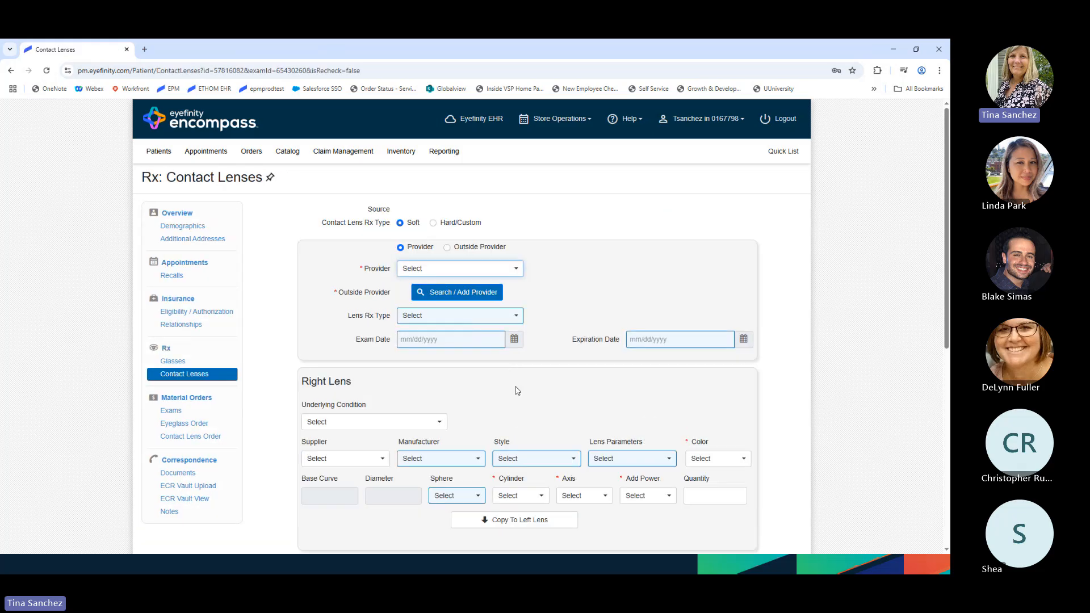
scroll(515, 390, down, 2)
scroll(517, 391, down, 2)
click(376, 238)
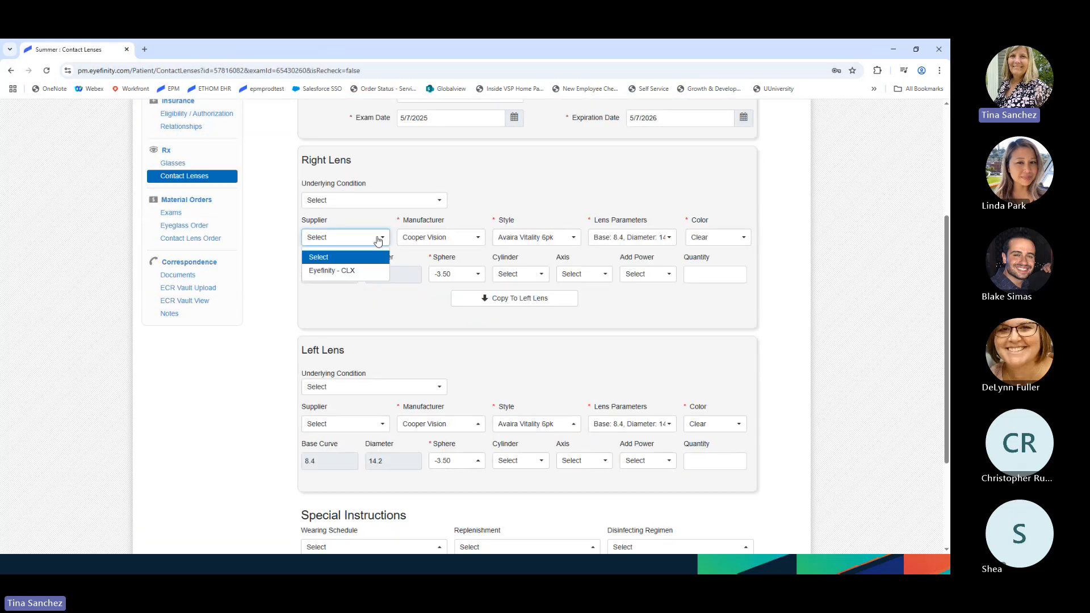
click(347, 266)
click(463, 238)
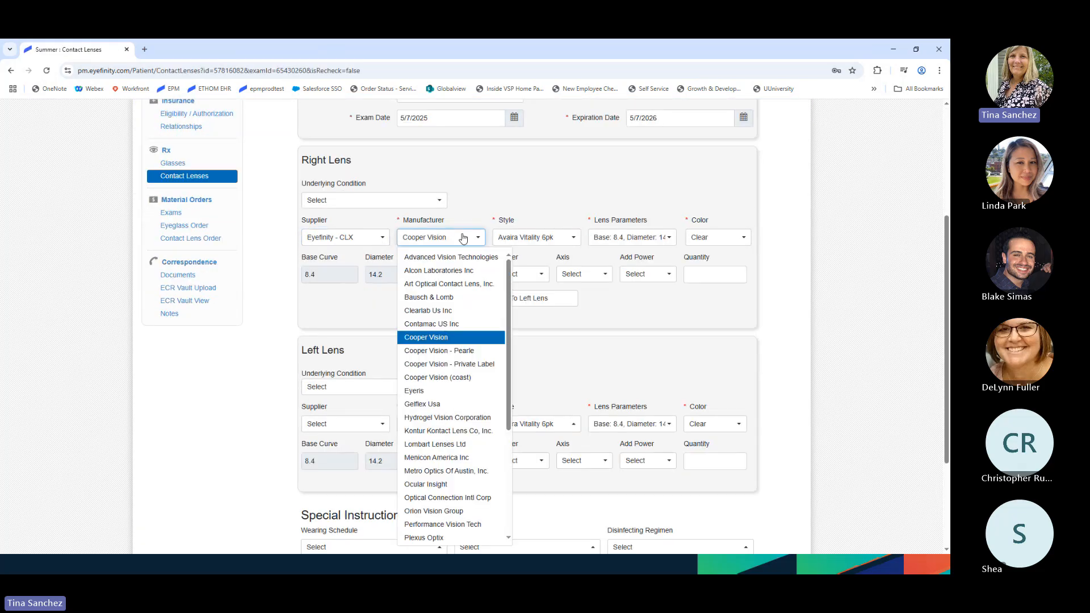
click(467, 297)
click(559, 238)
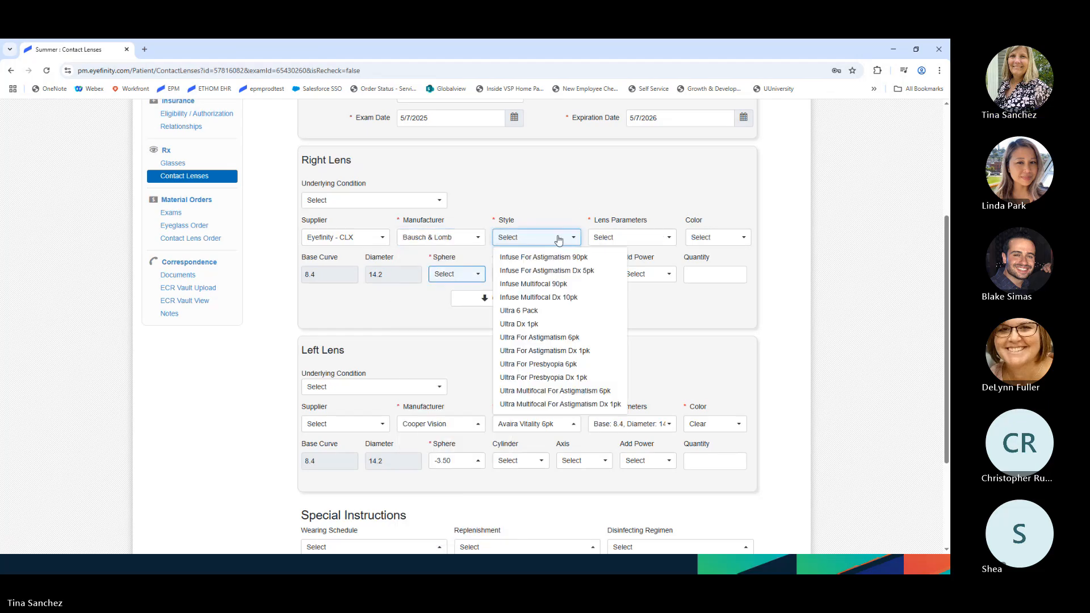
click(545, 311)
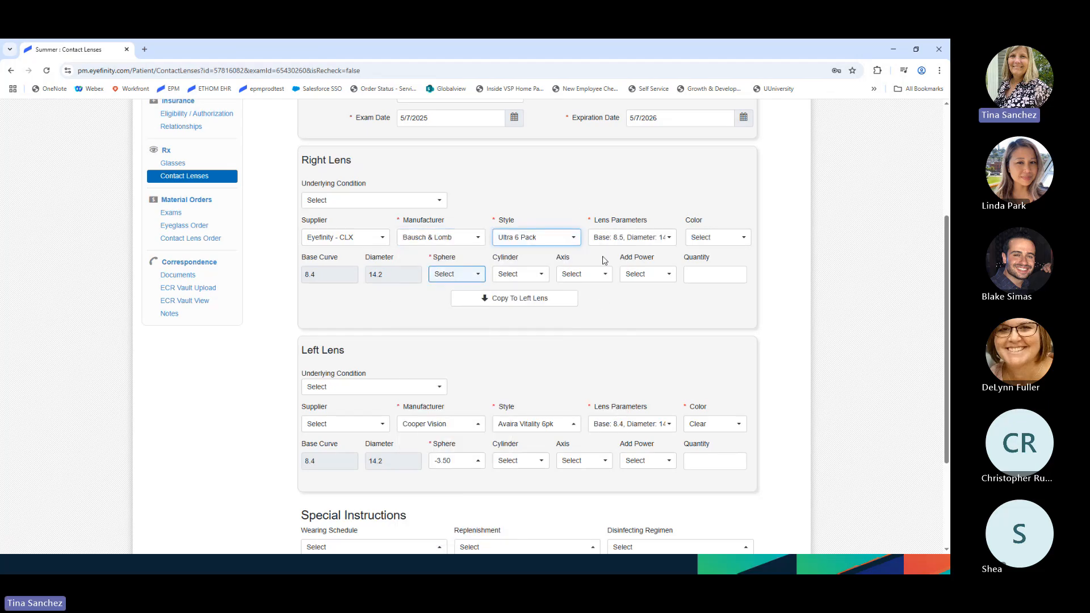
- Set the right lens sphere to -2.75 and copy the settings to the left lens
click(463, 276)
scroll(457, 352, down, 5)
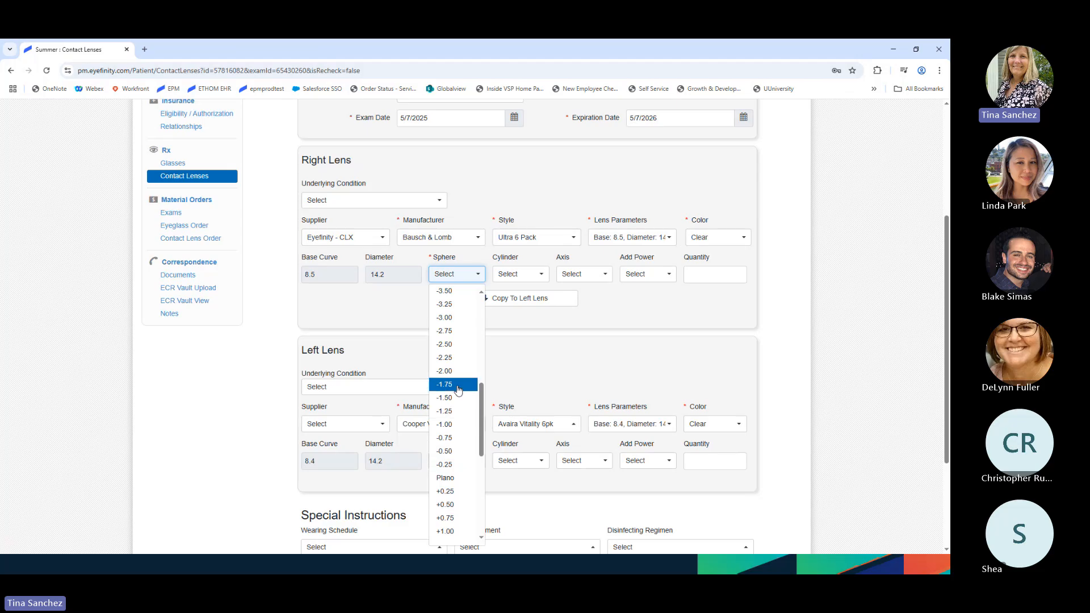
click(449, 331)
click(540, 299)
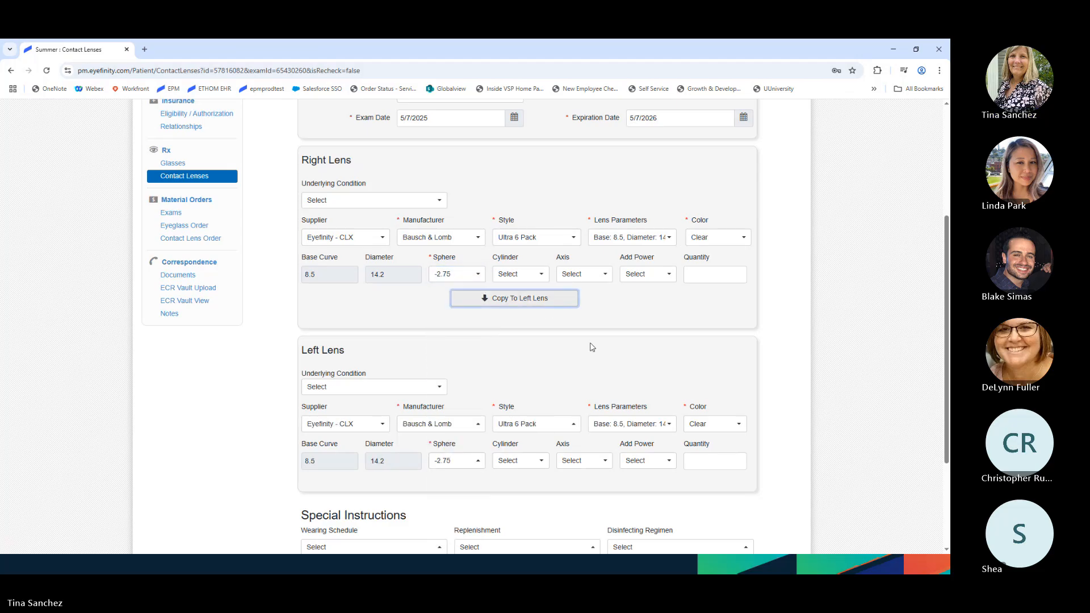
scroll(592, 347, down, 3)
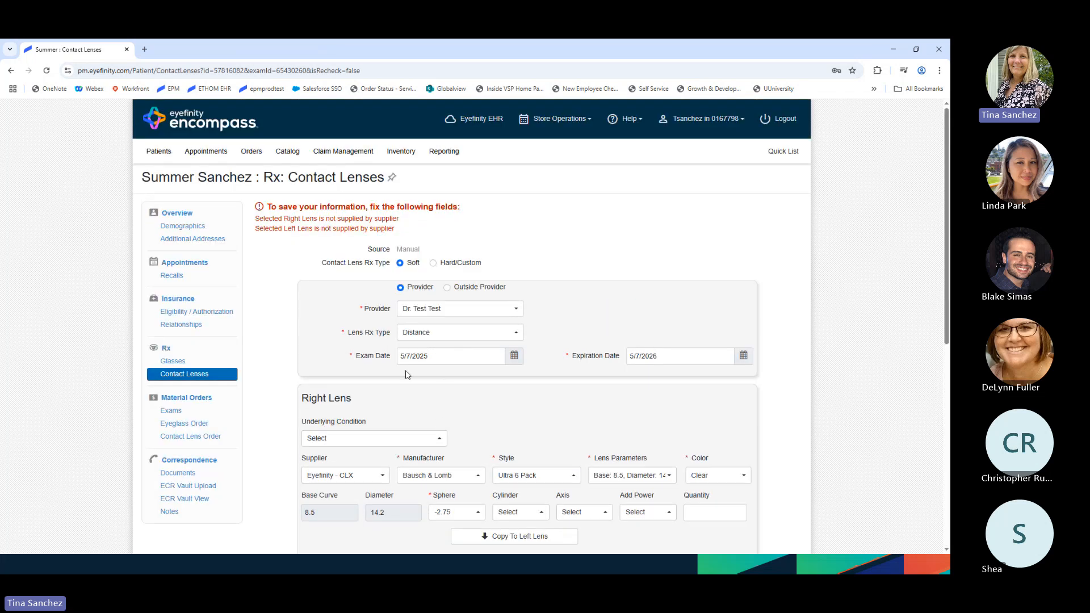
scroll(449, 386, down, 3)
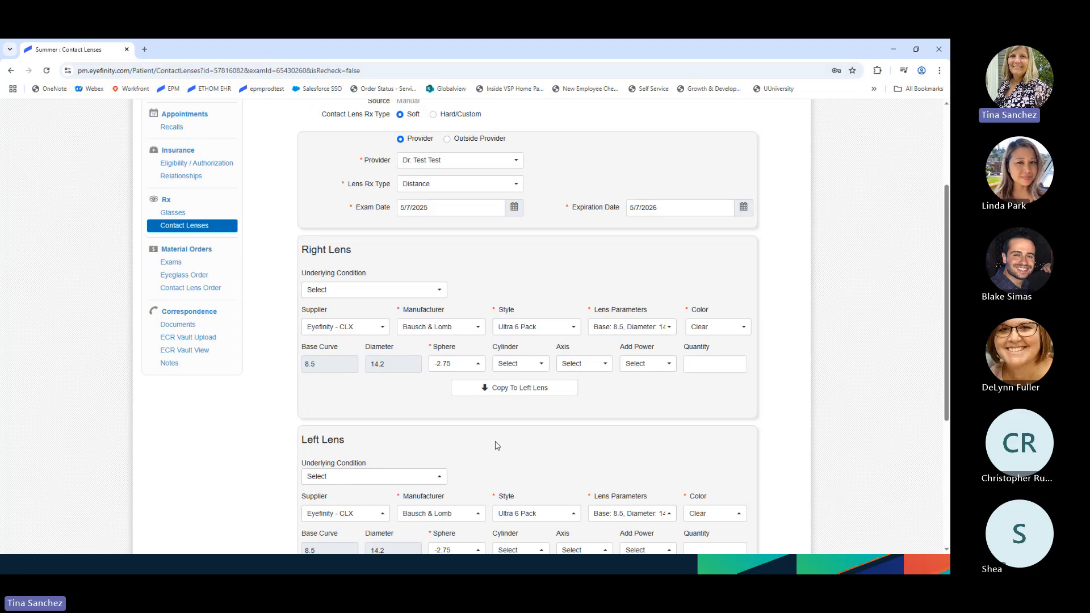
click(478, 327)
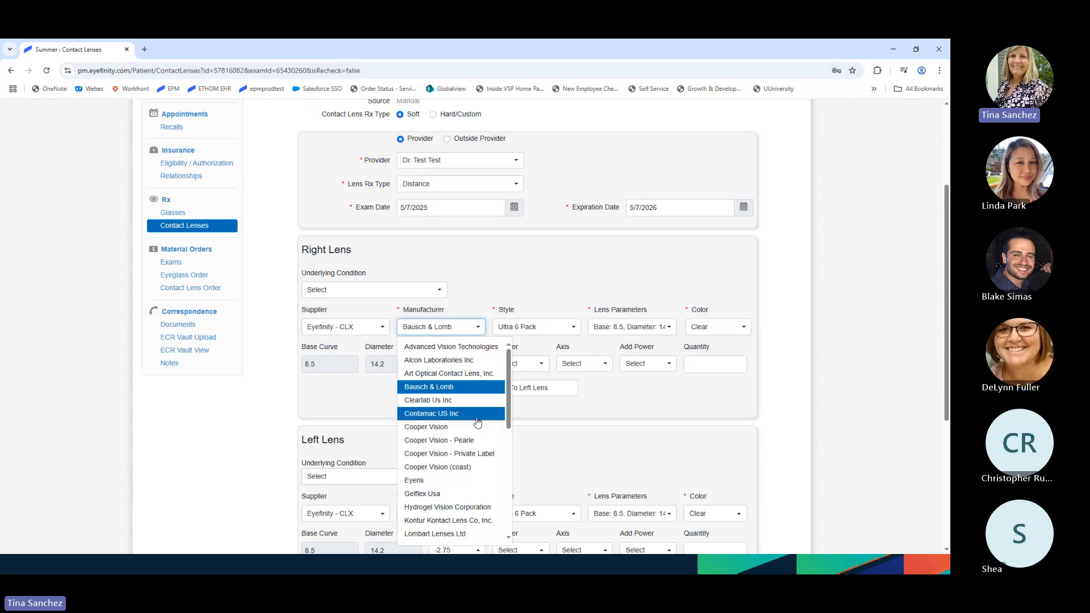
click(460, 361)
click(555, 330)
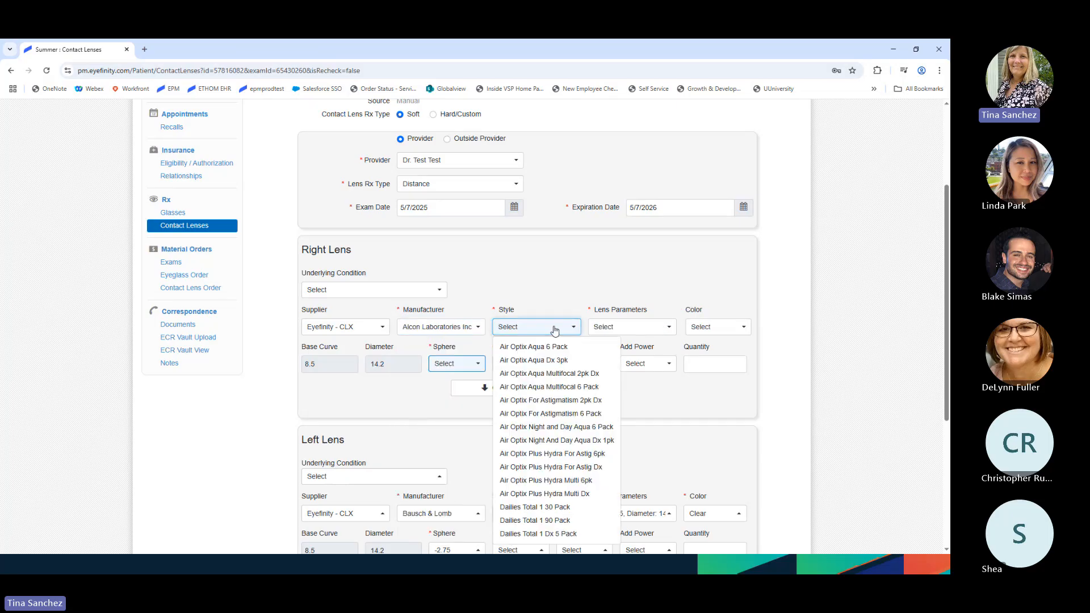
click(536, 347)
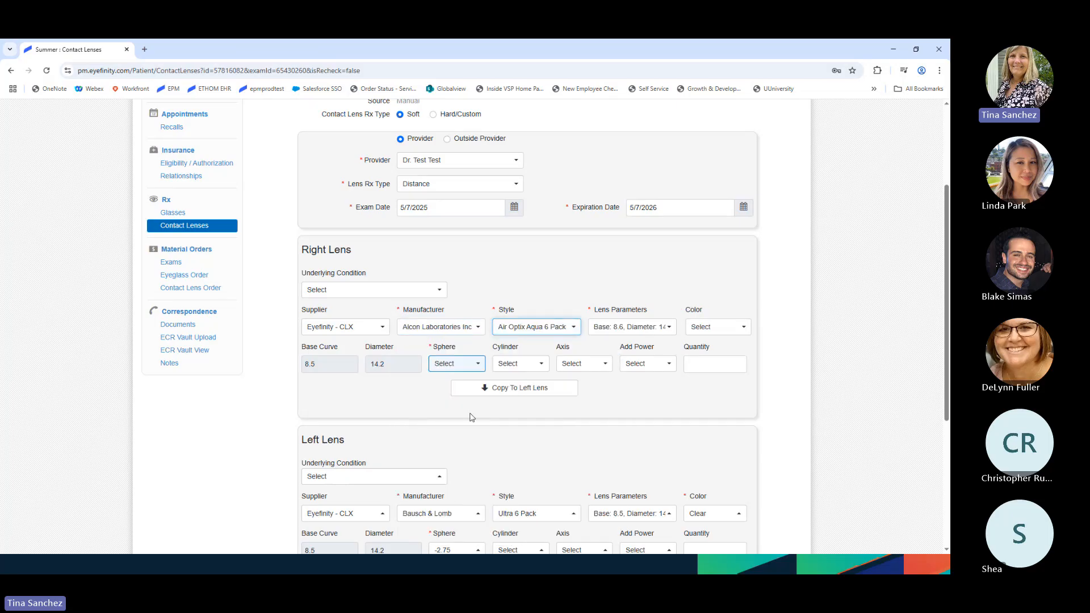
click(462, 368)
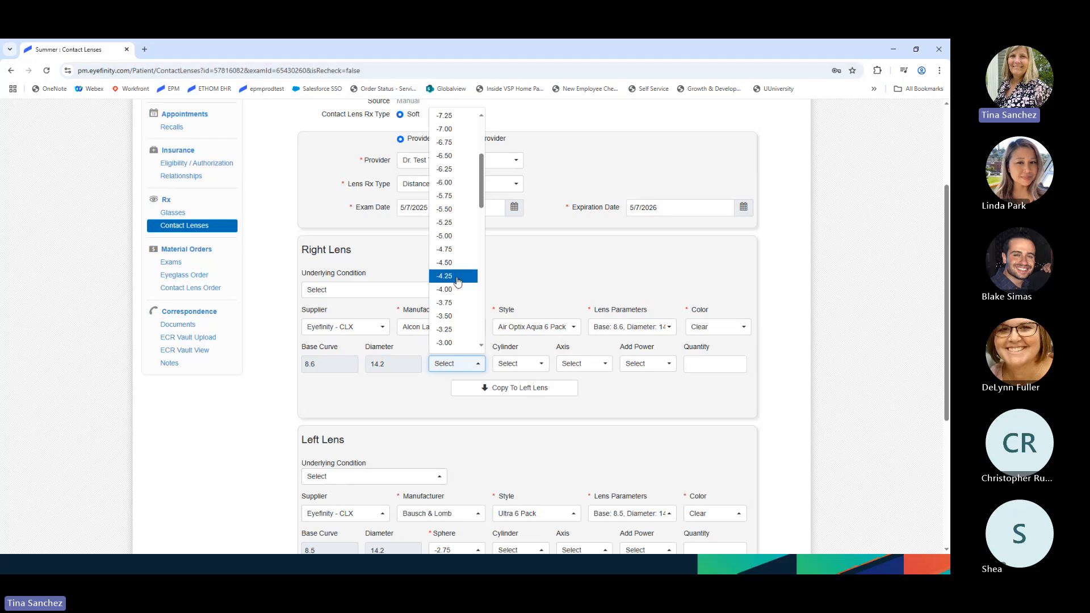
click(458, 277)
click(514, 388)
scroll(738, 488, down, 5)
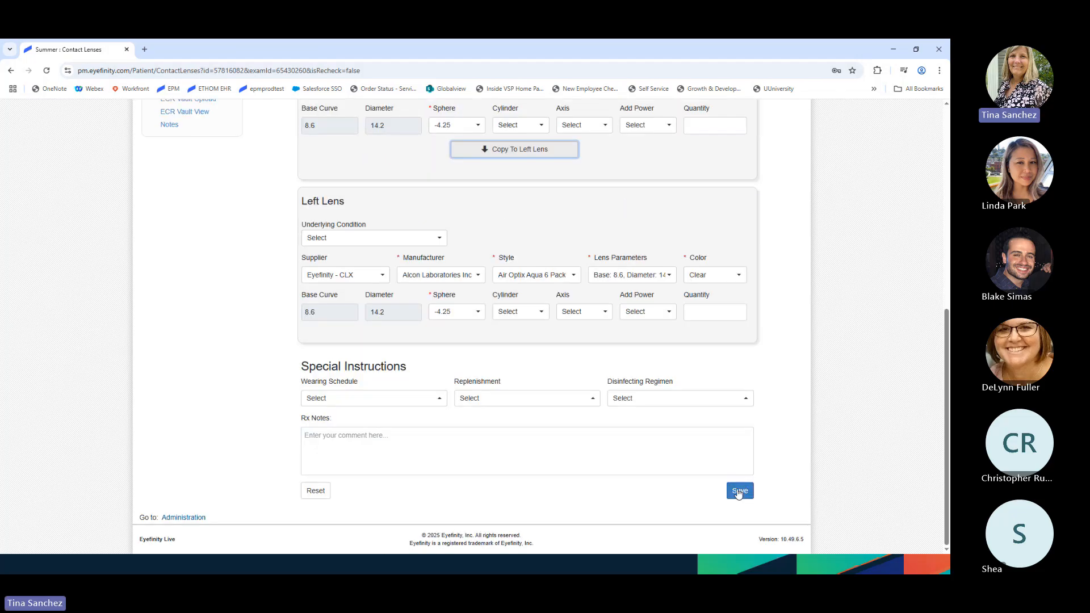
click(739, 491)
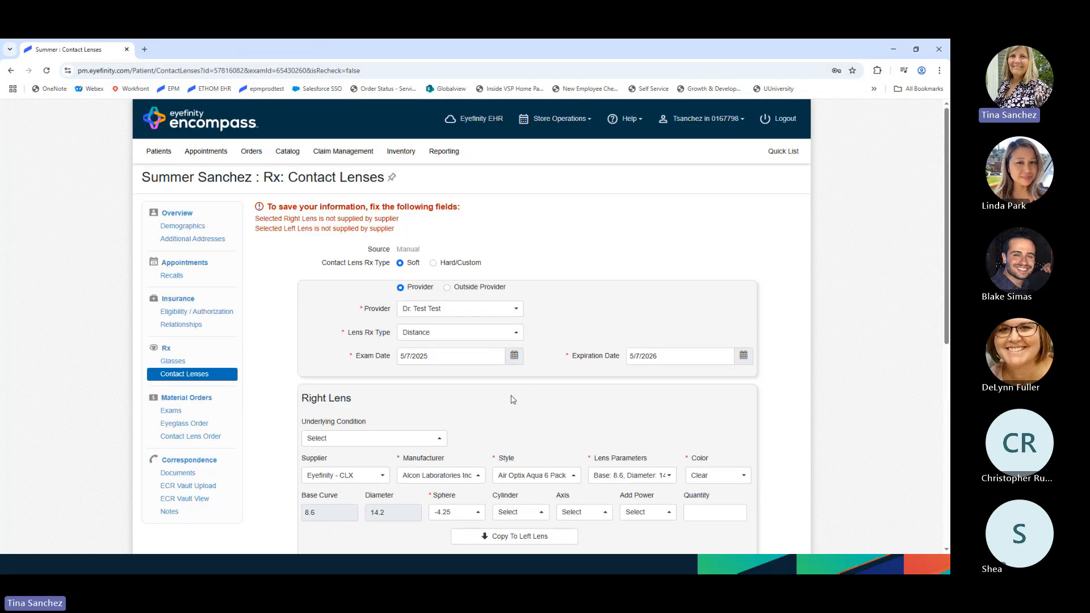
scroll(511, 396, down, 3)
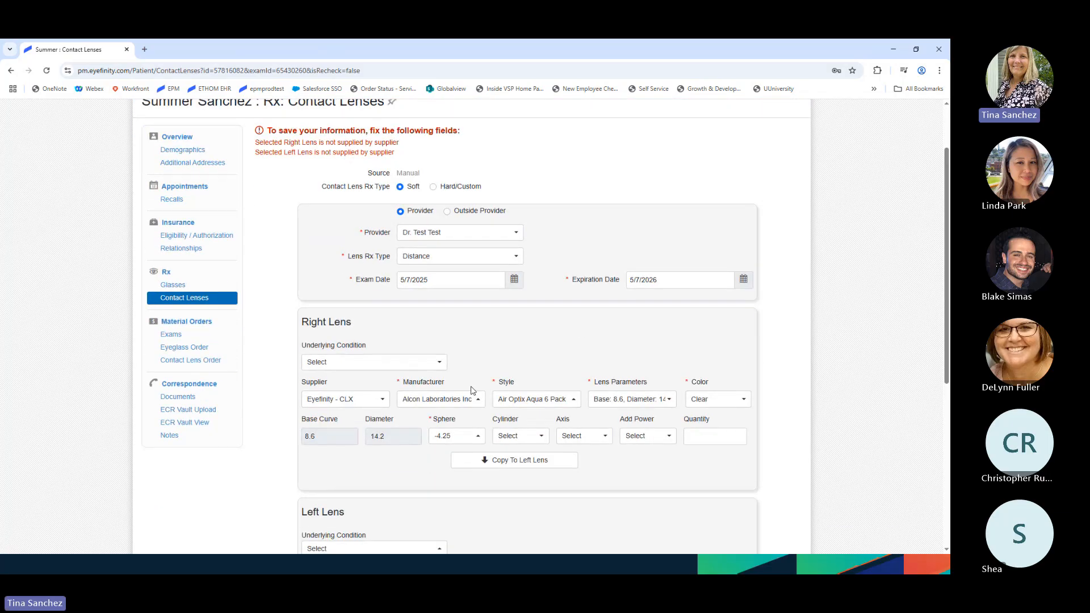
scroll(472, 391, down, 1)
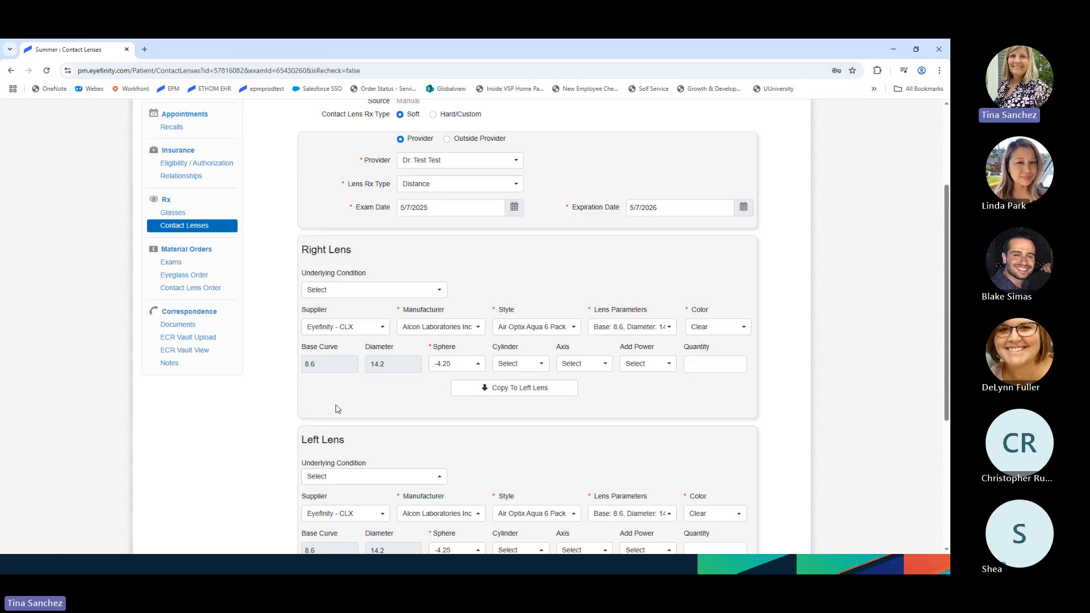
- Set the supplier back to Select on both the right and left lenses
click(382, 327)
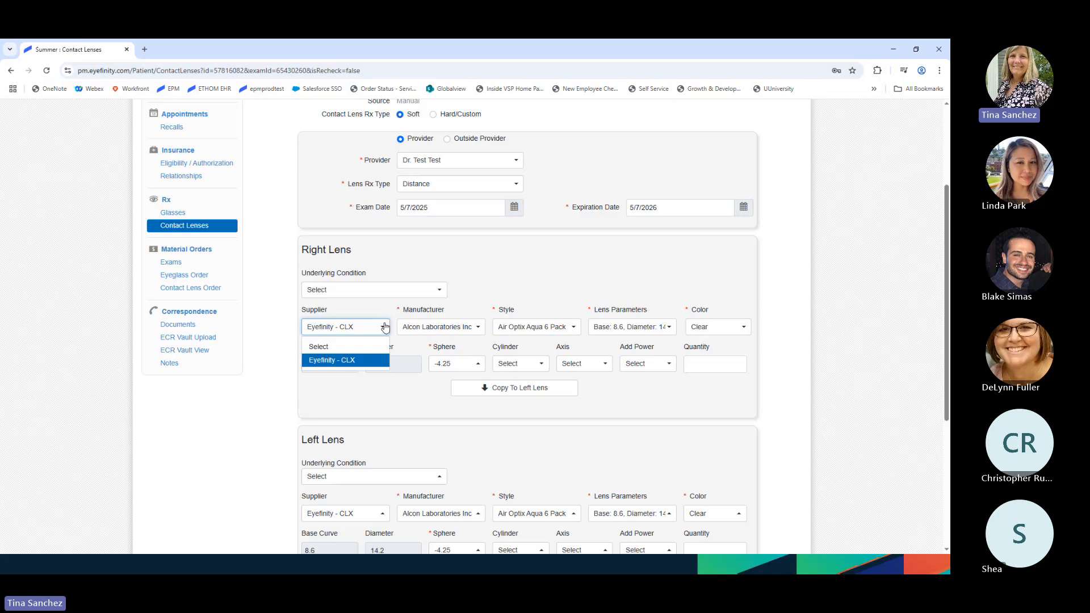
click(326, 348)
scroll(413, 441, down, 2)
click(367, 415)
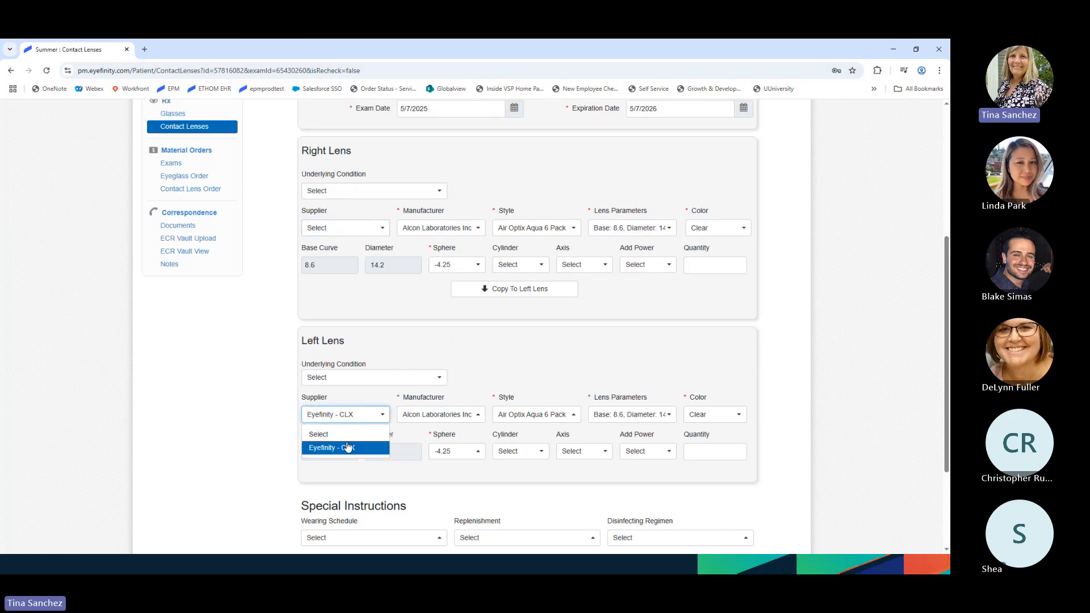
click(347, 440)
- Reset the Rx form so both lenses revert to Cooper Vision Avaira Vitality 6pk, sphere -3.50
scroll(445, 453, down, 3)
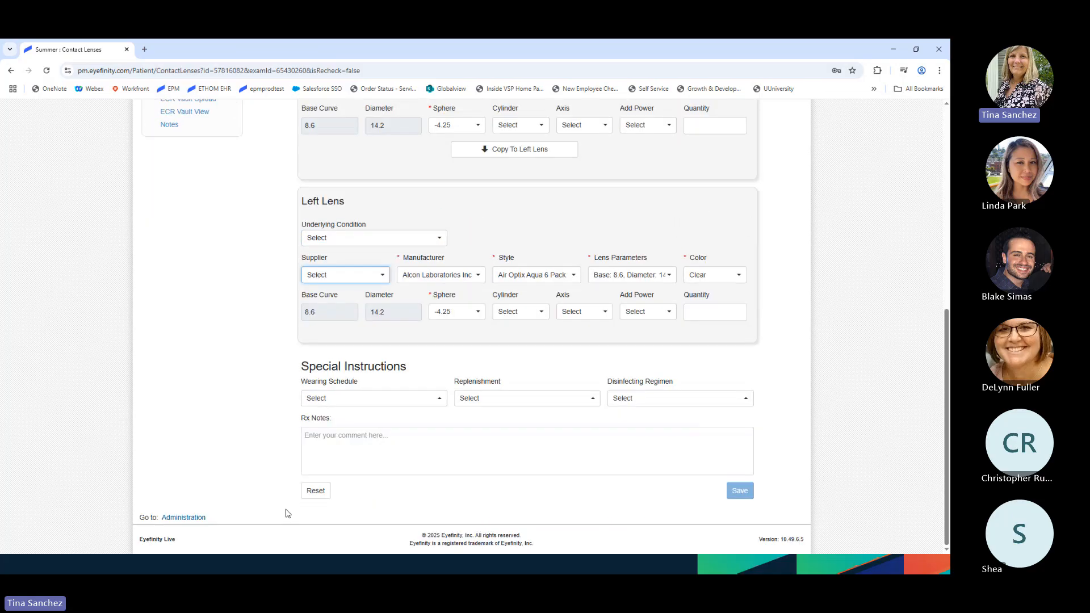
click(316, 490)
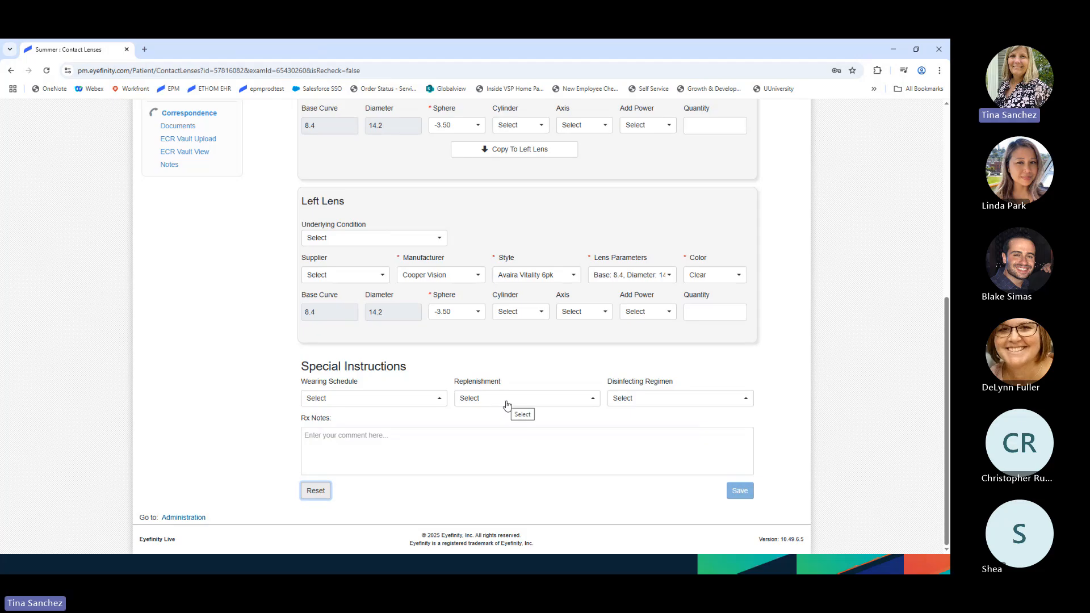
scroll(507, 404, up, 1)
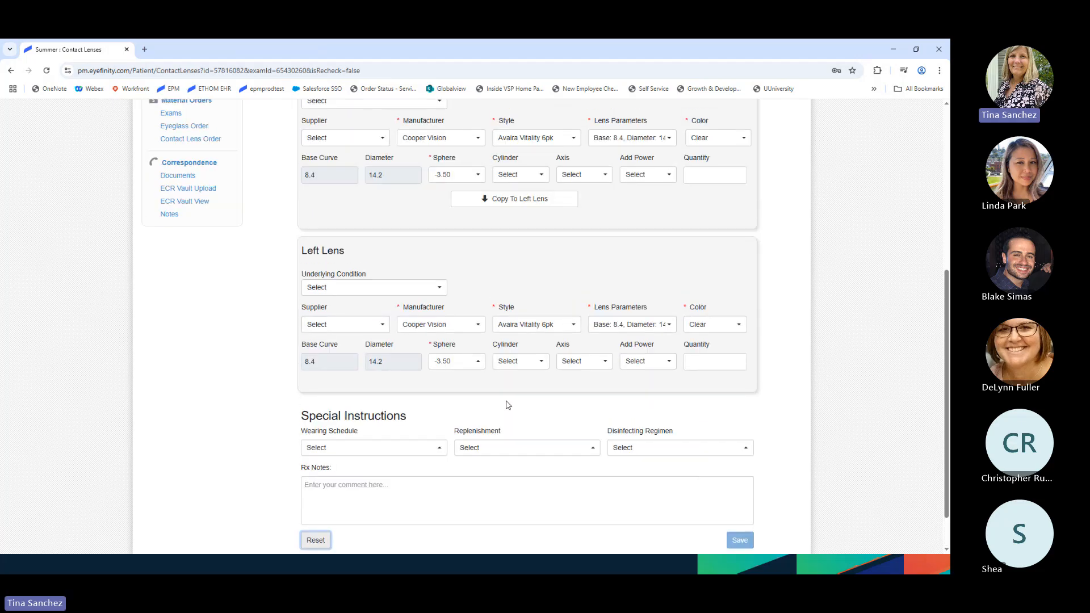
scroll(507, 405, up, 1)
scroll(506, 414, down, 1)
scroll(505, 420, down, 1)
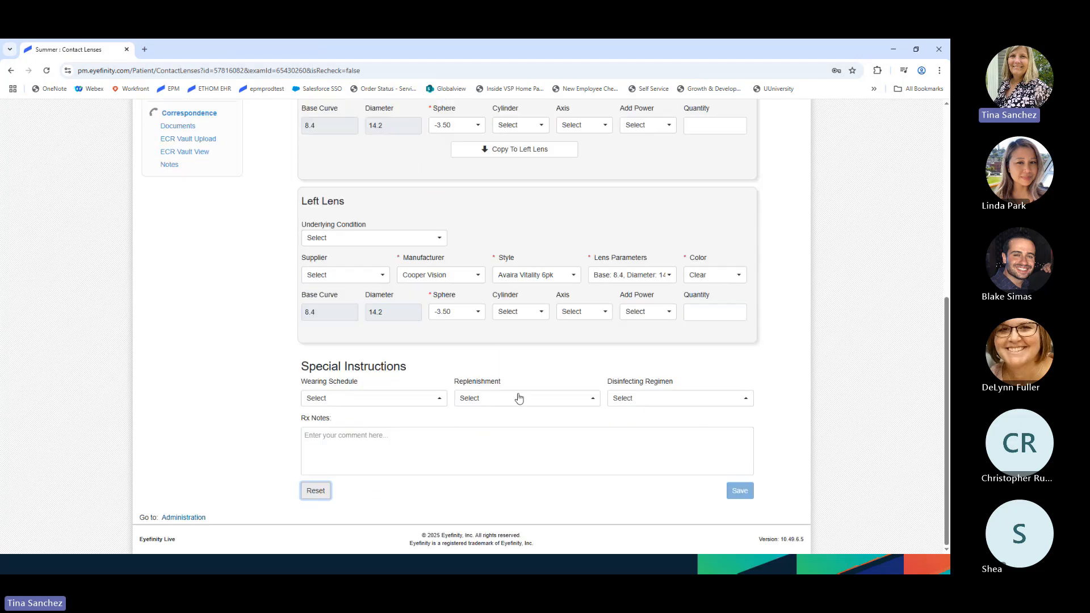
scroll(519, 398, up, 7)
click(462, 268)
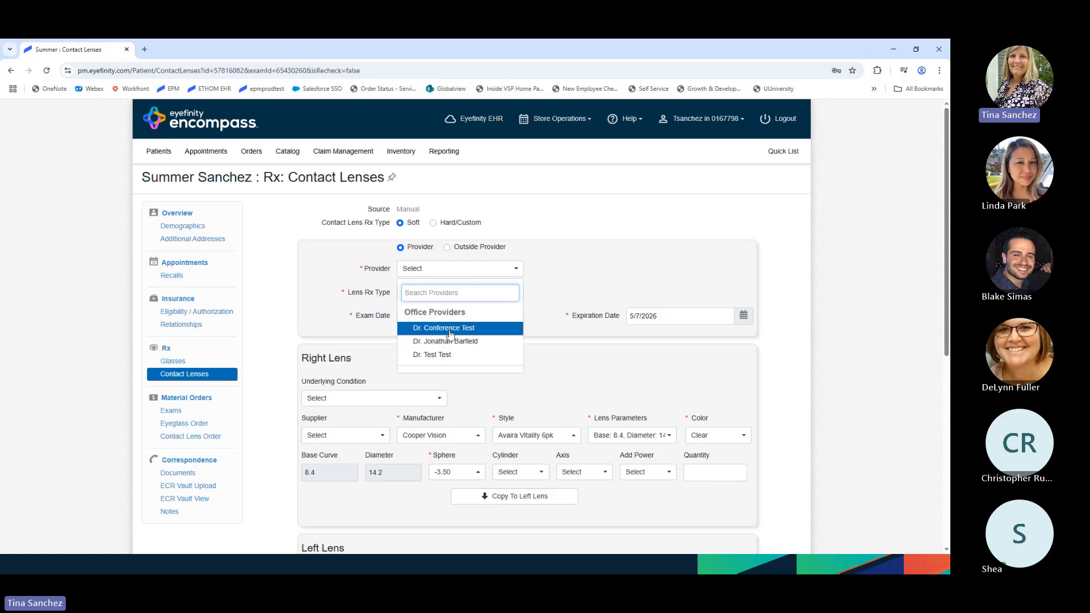
- Pick the test doctor as provider and set the right lens to Bausch & Lomb Infuse For Astigmatism
click(447, 355)
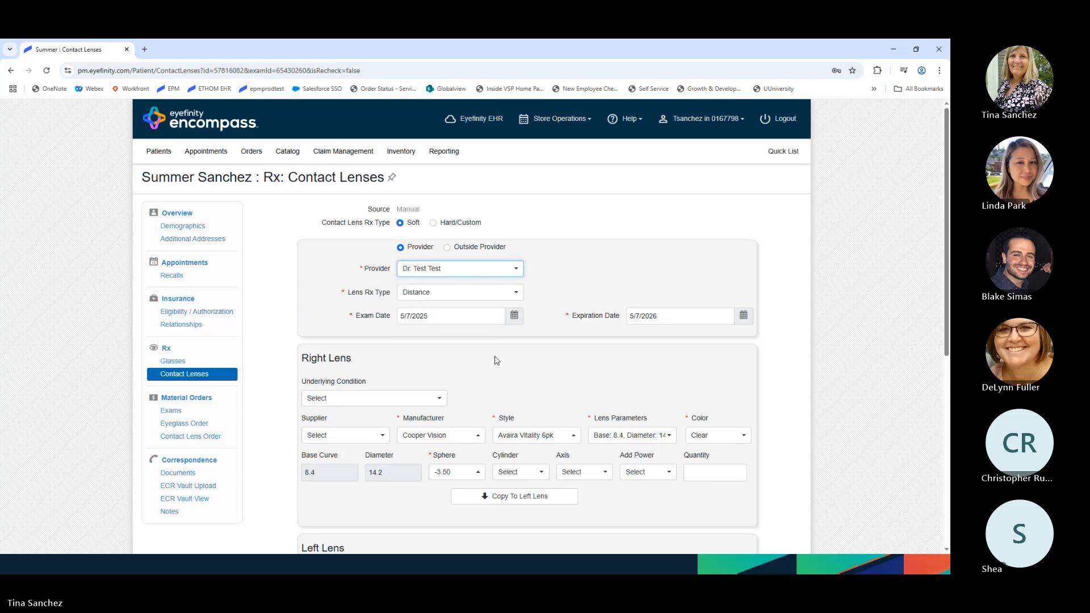
scroll(494, 358, down, 5)
scroll(491, 355, down, 2)
scroll(486, 346, up, 5)
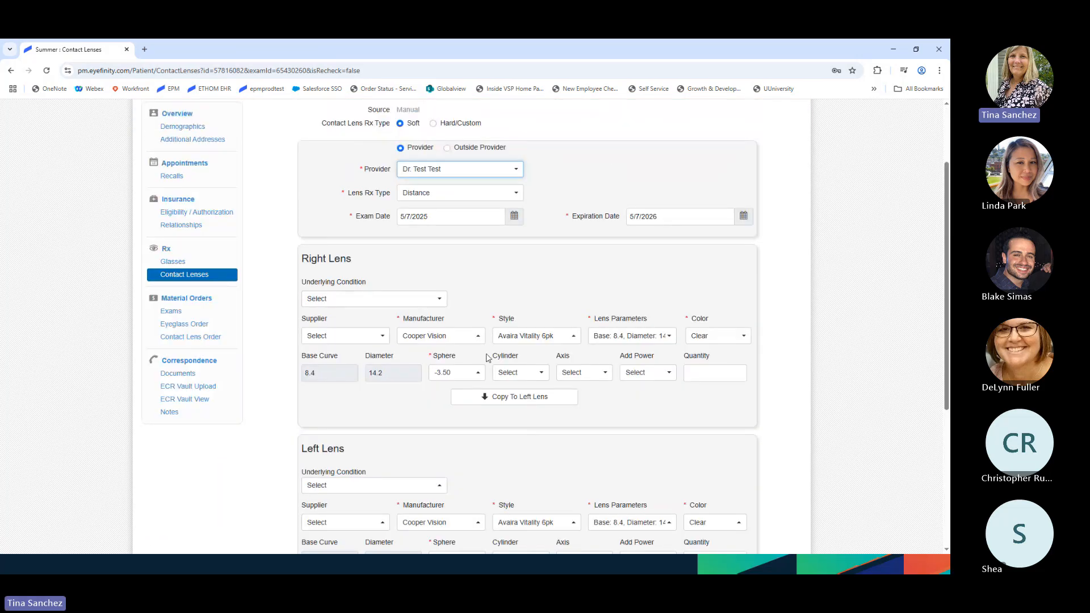
click(482, 341)
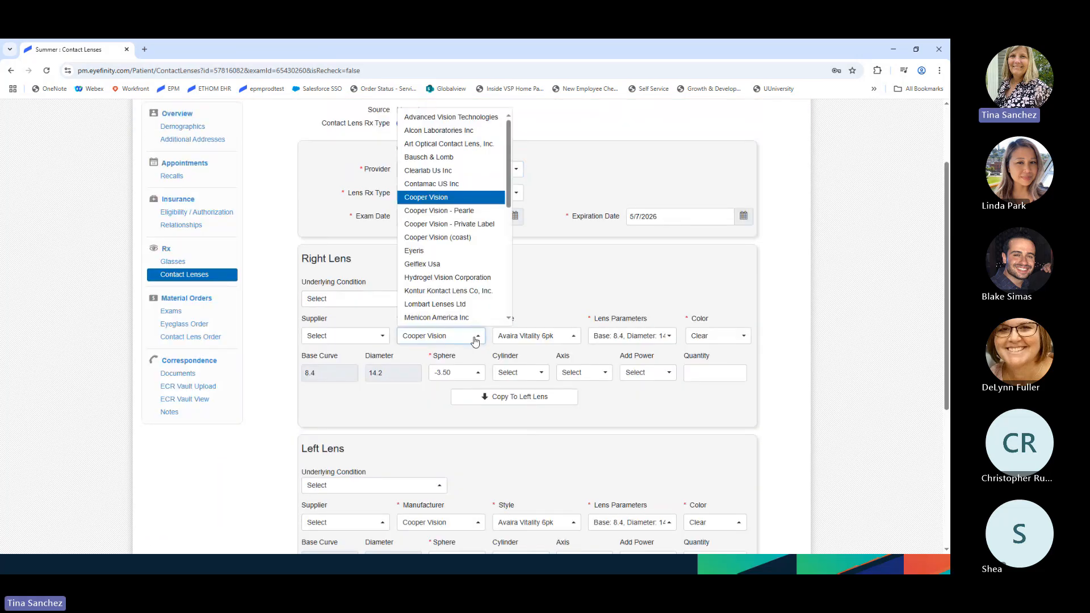
click(440, 152)
scroll(514, 392, down, 4)
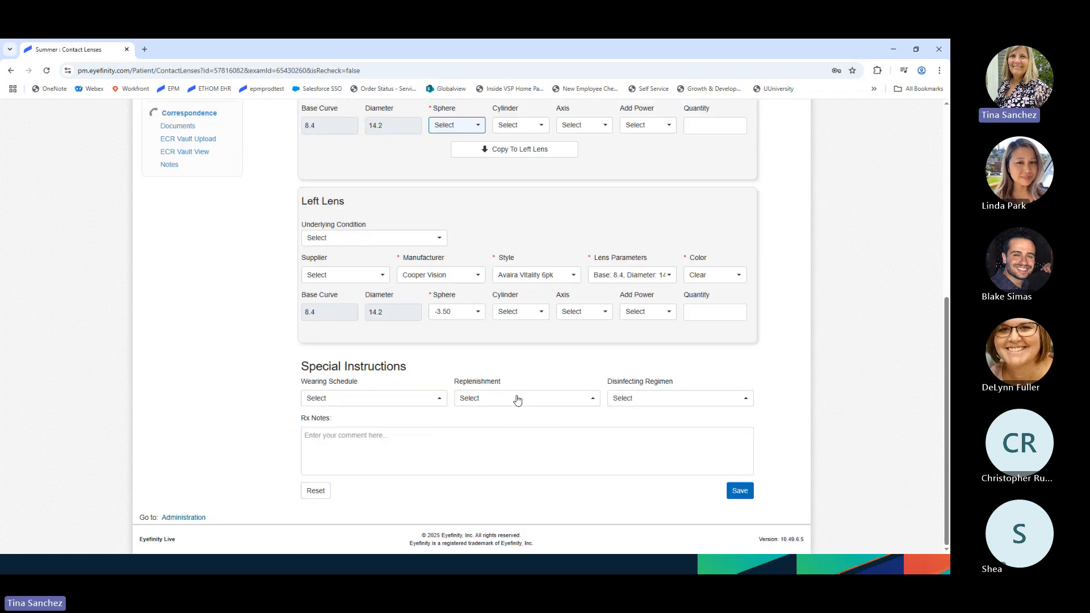
scroll(517, 396, up, 3)
click(537, 236)
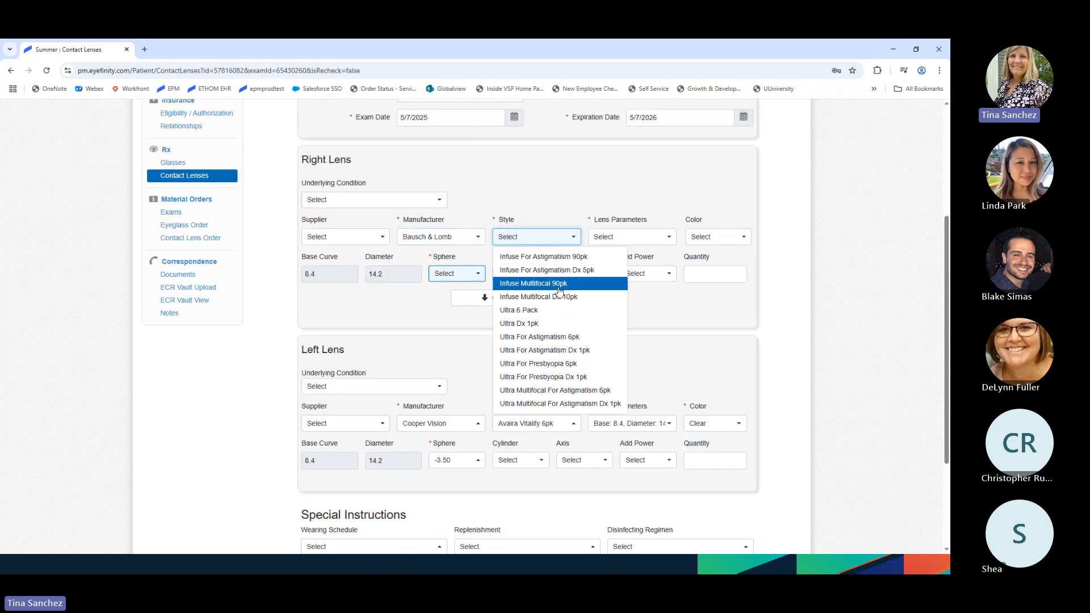
click(528, 252)
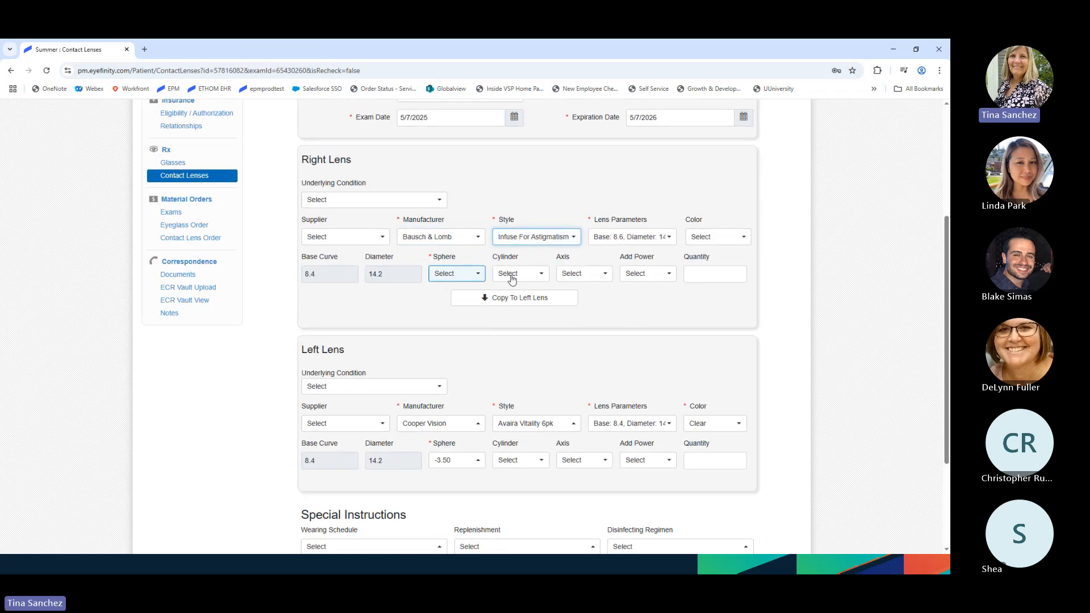
- Set the right lens sphere to -3.00, copy it to the left lens, and save the Rx
click(468, 275)
scroll(460, 419, down, 3)
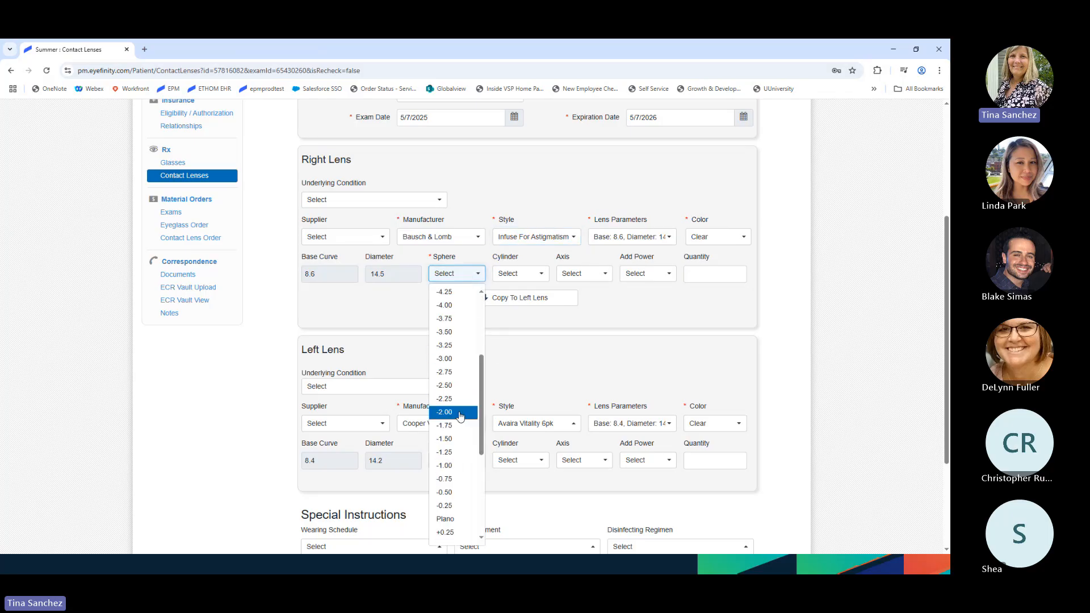
scroll(463, 375, up, 2)
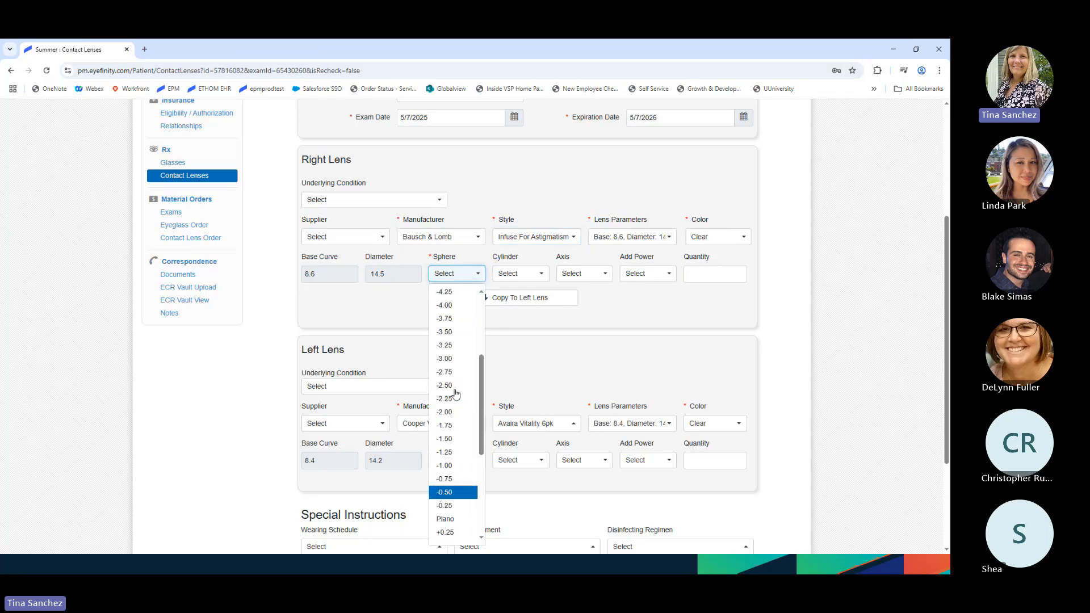
click(454, 364)
scroll(486, 356, down, 1)
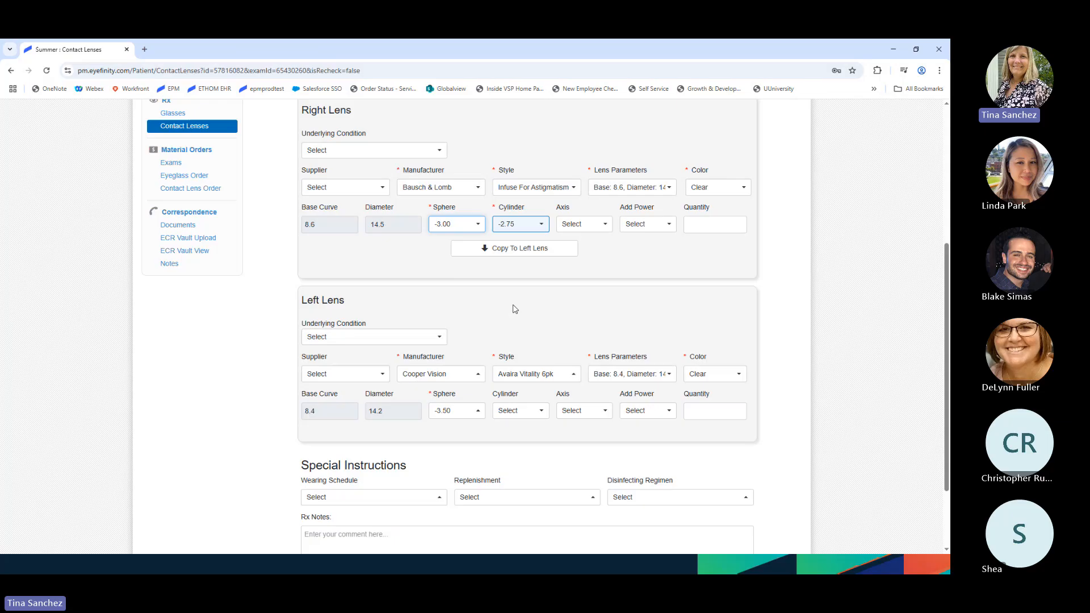
click(529, 253)
scroll(625, 397, down, 1)
scroll(626, 397, down, 1)
click(740, 491)
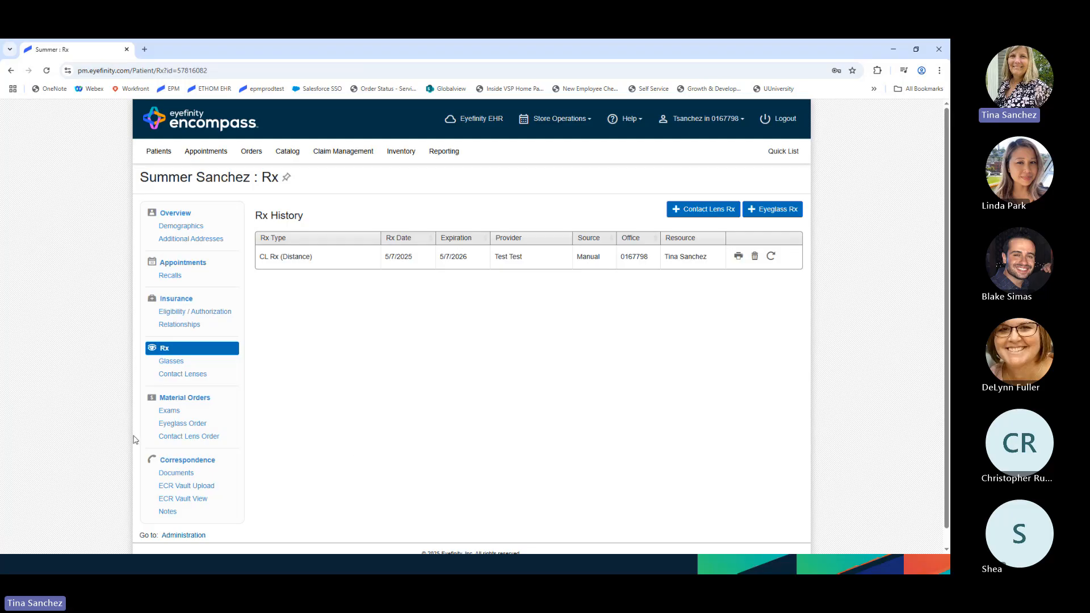
- From the Contact Lens Order page, add the saved CL Rx (Distance) to the order
click(190, 437)
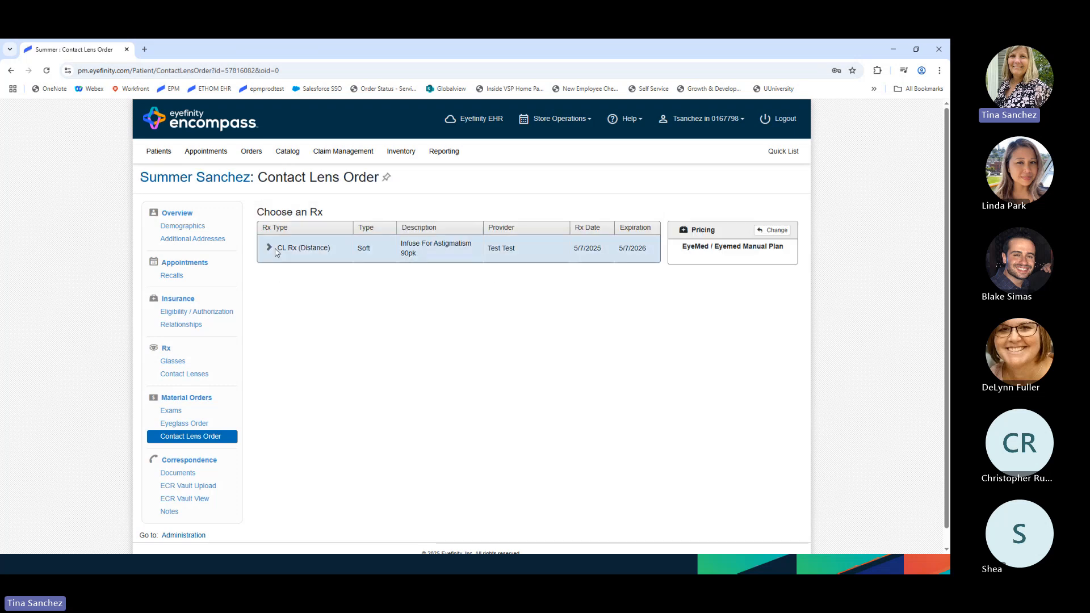
click(277, 251)
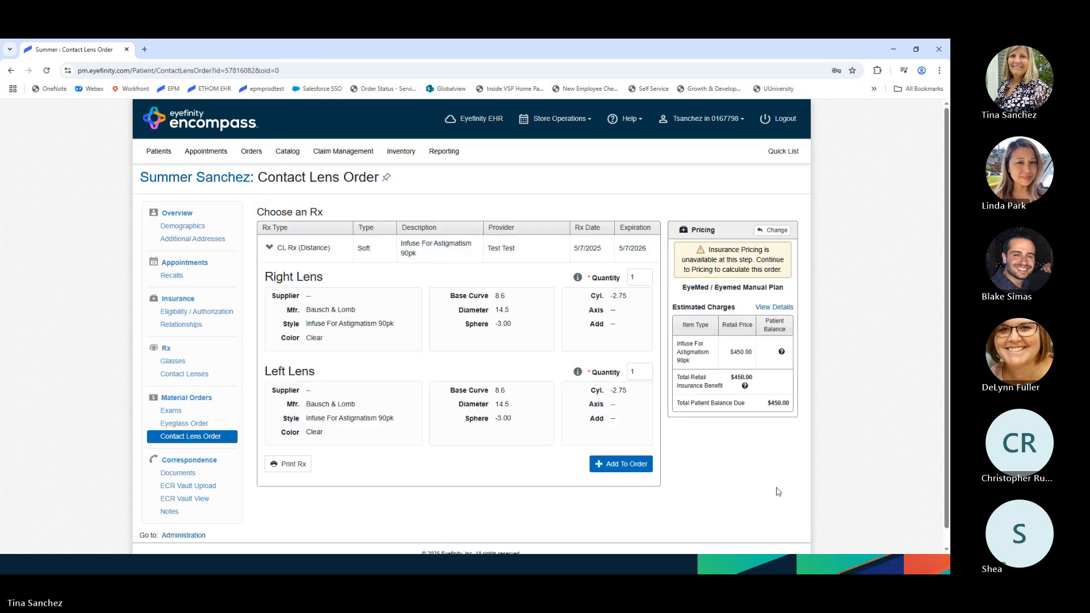
click(627, 465)
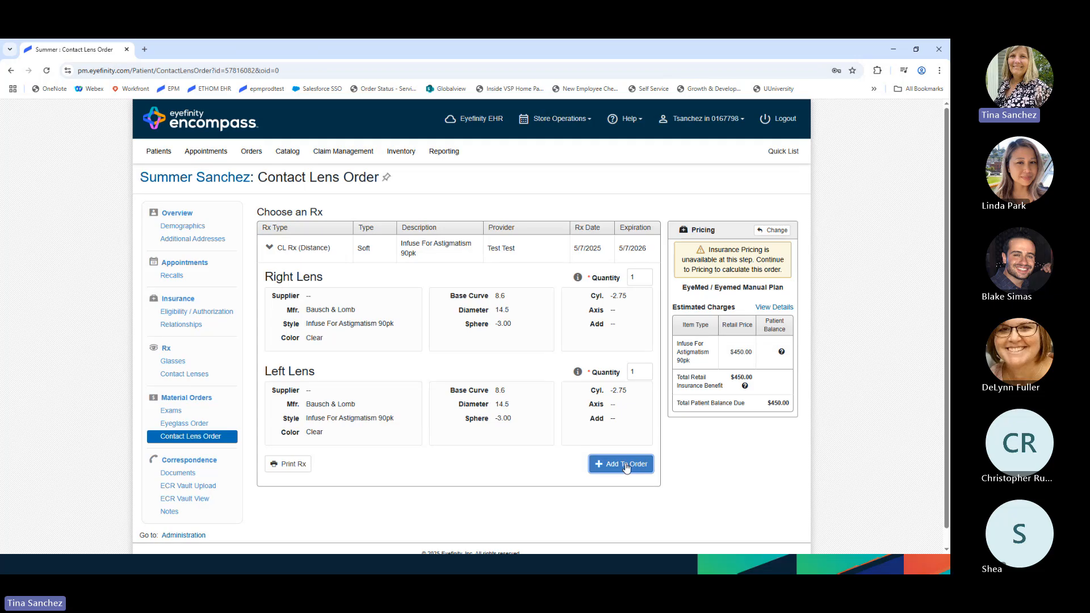
click(674, 347)
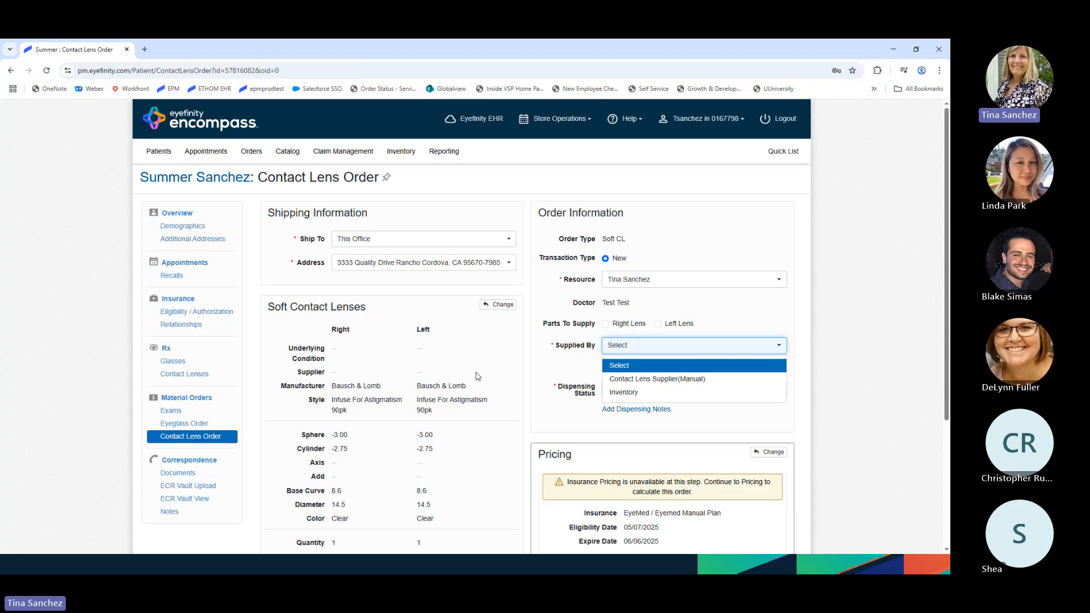
- Have the order supplied by Contact Lens Supplier(Manual) and continue to its pricing
click(690, 380)
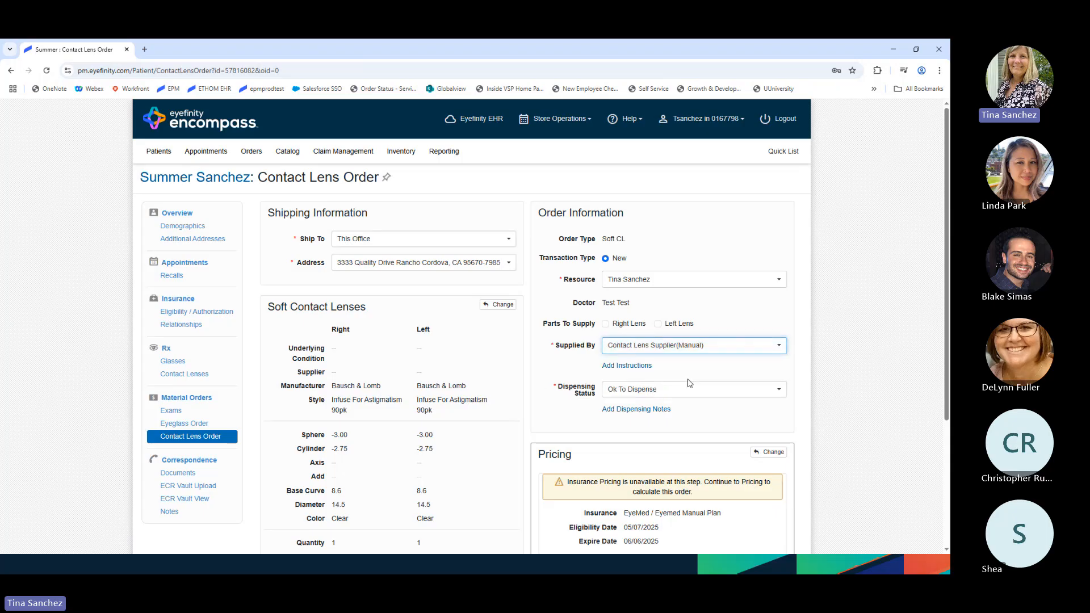
scroll(696, 423, down, 1)
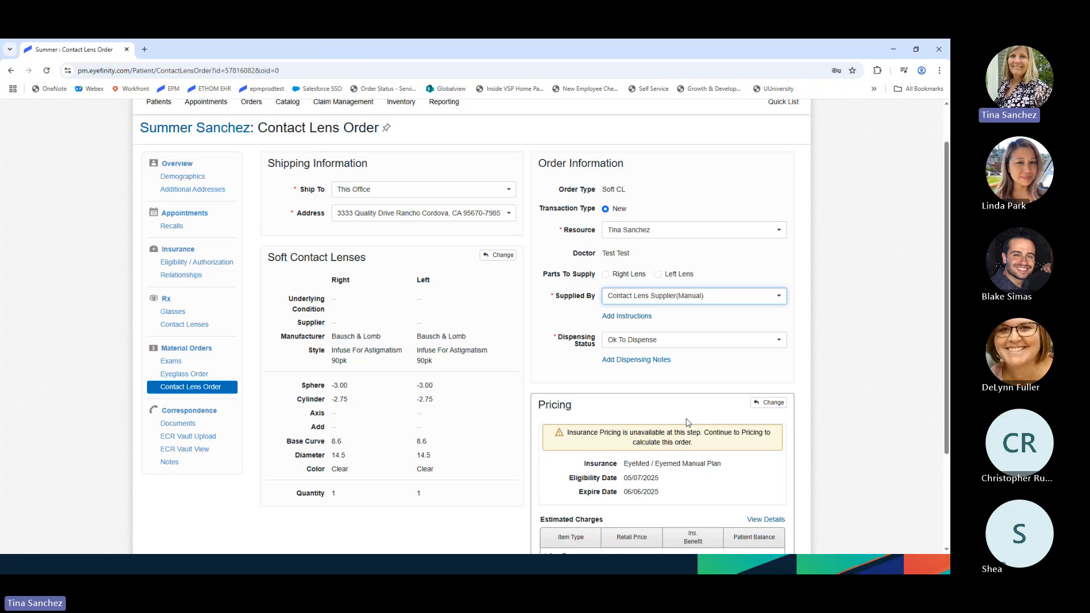
scroll(689, 424, down, 3)
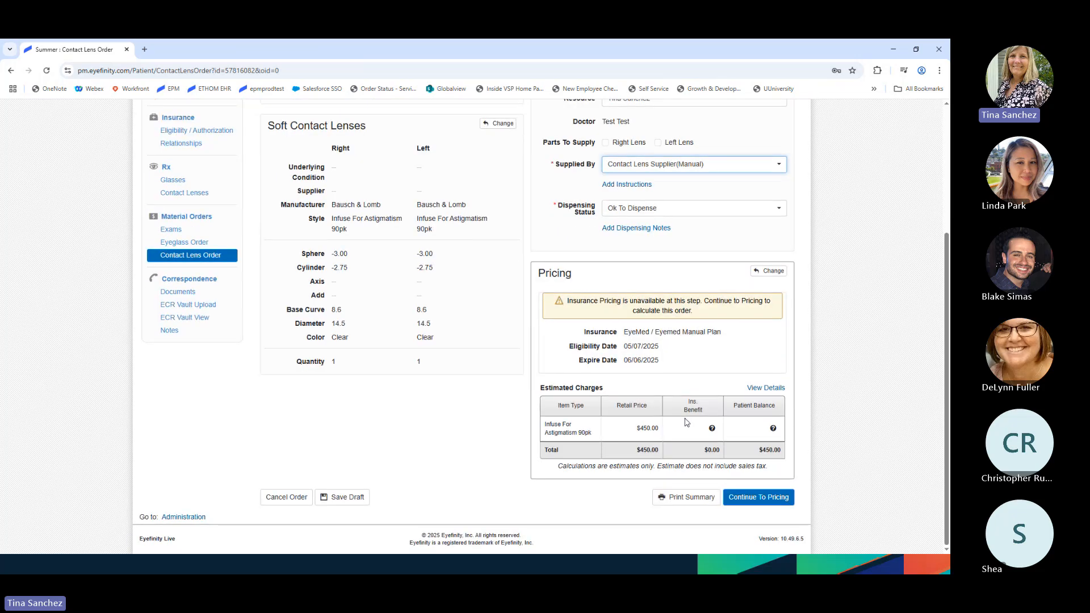
click(759, 498)
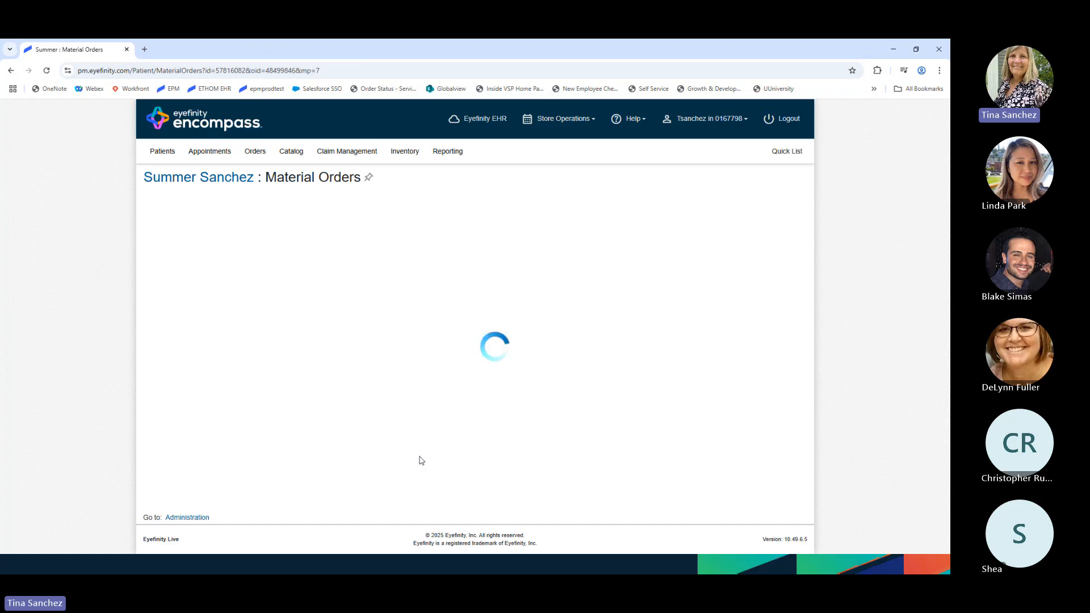
- Delete exam lines 92004, 92015 and 92310.1 from the order
scroll(514, 443, down, 1)
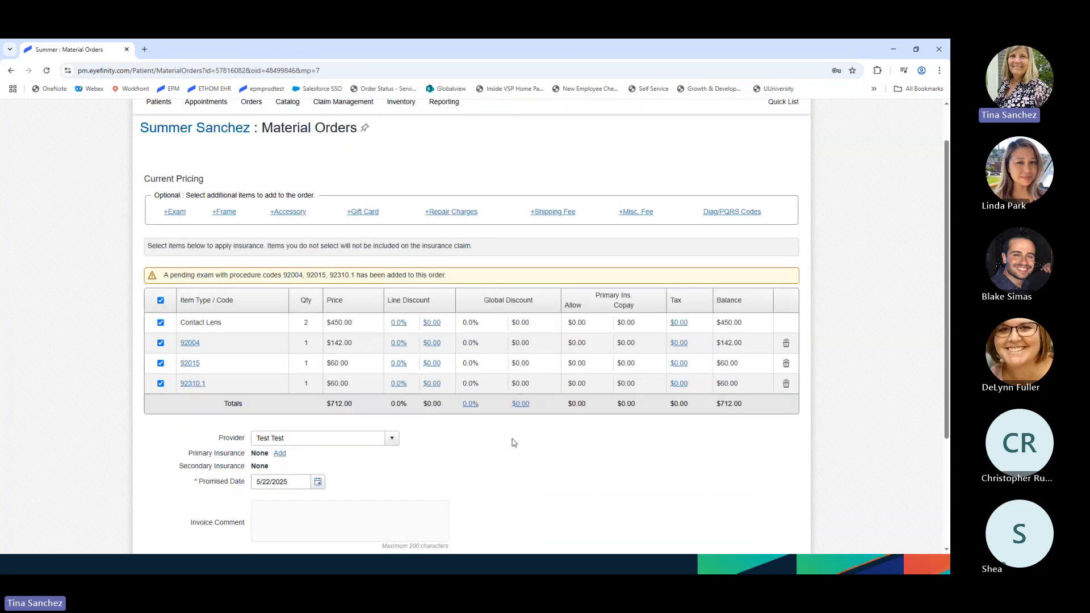
click(786, 343)
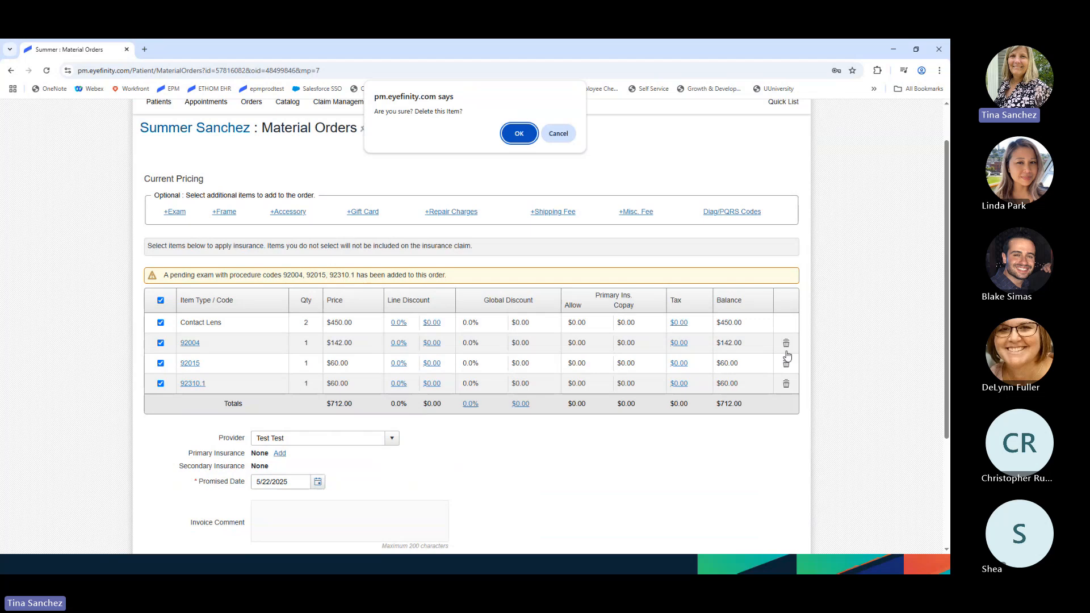
click(528, 132)
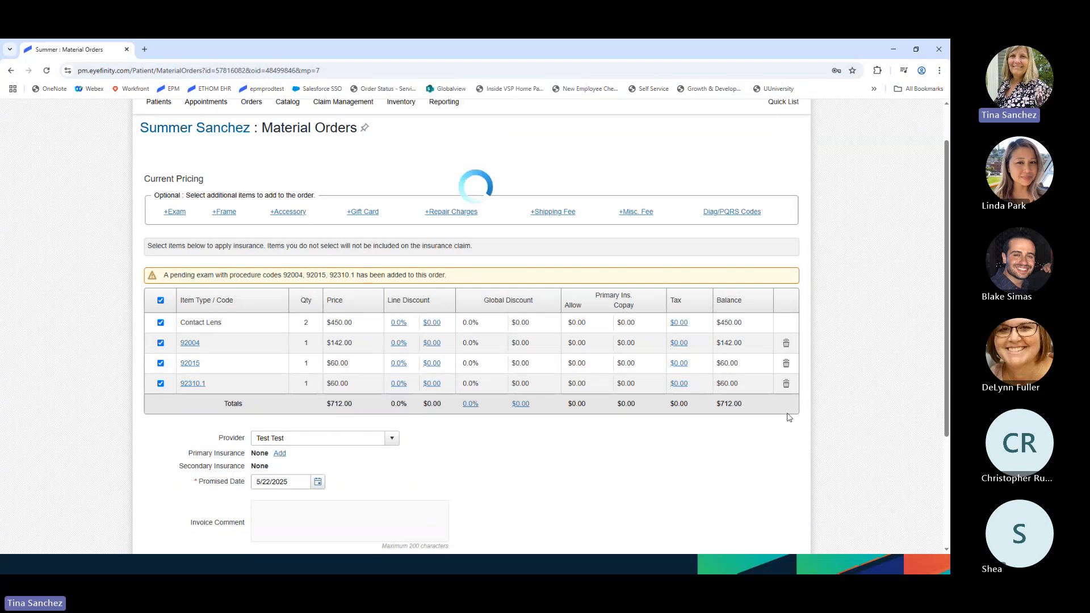
click(787, 343)
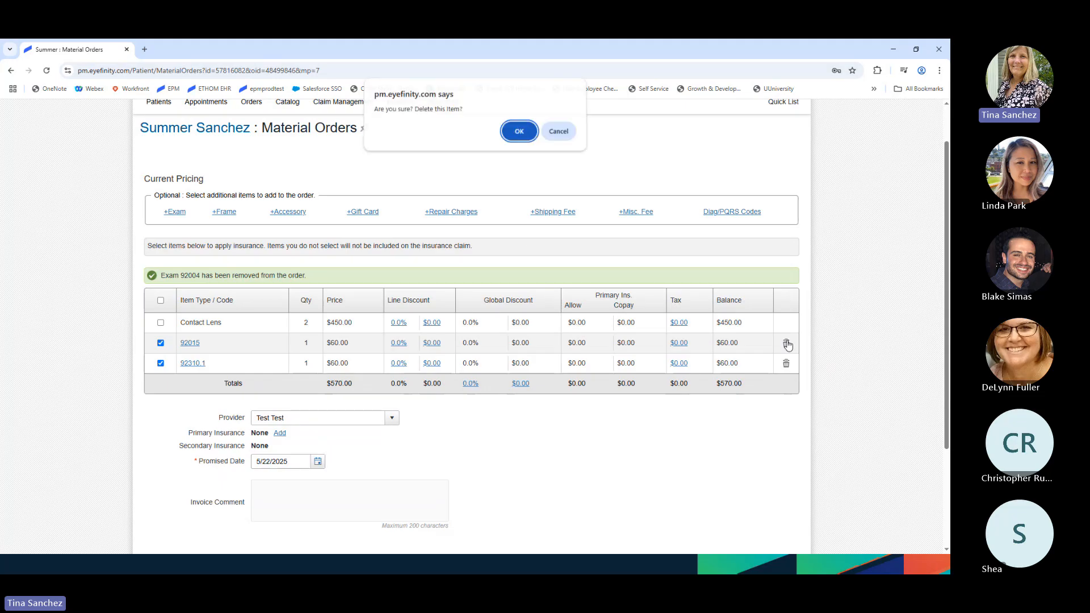
click(519, 133)
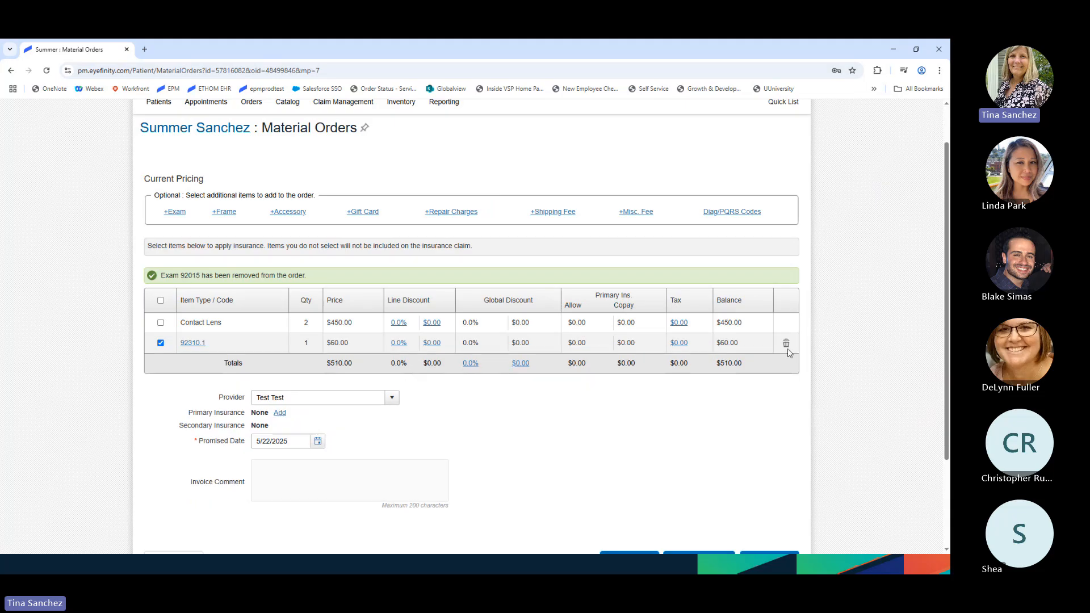
click(786, 344)
click(518, 132)
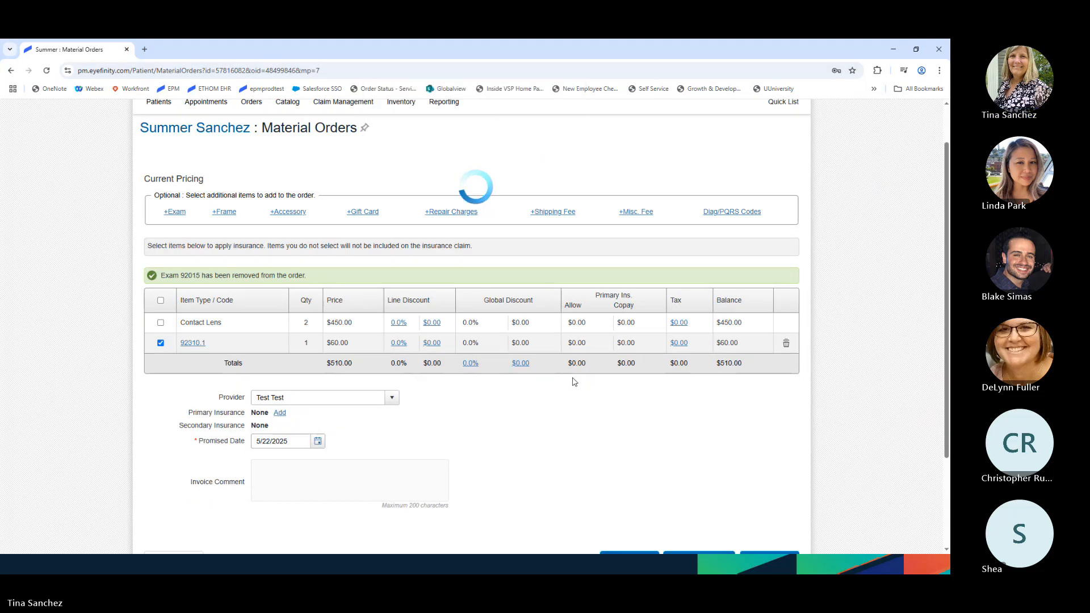
- Mark the $450.00 contact lens line for the insurance claim
scroll(577, 387, down, 1)
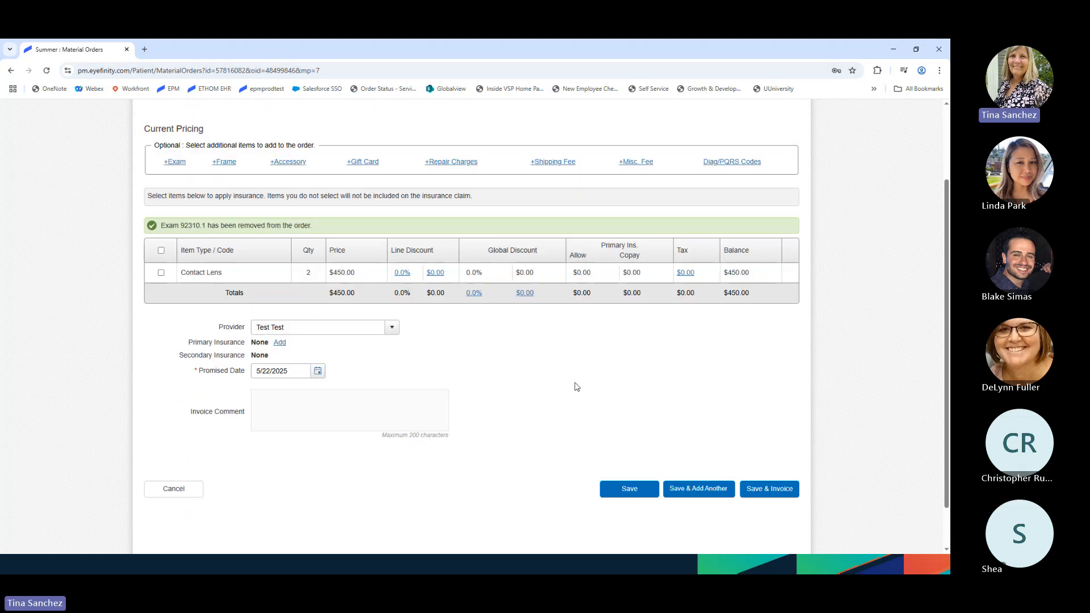
scroll(577, 387, down, 1)
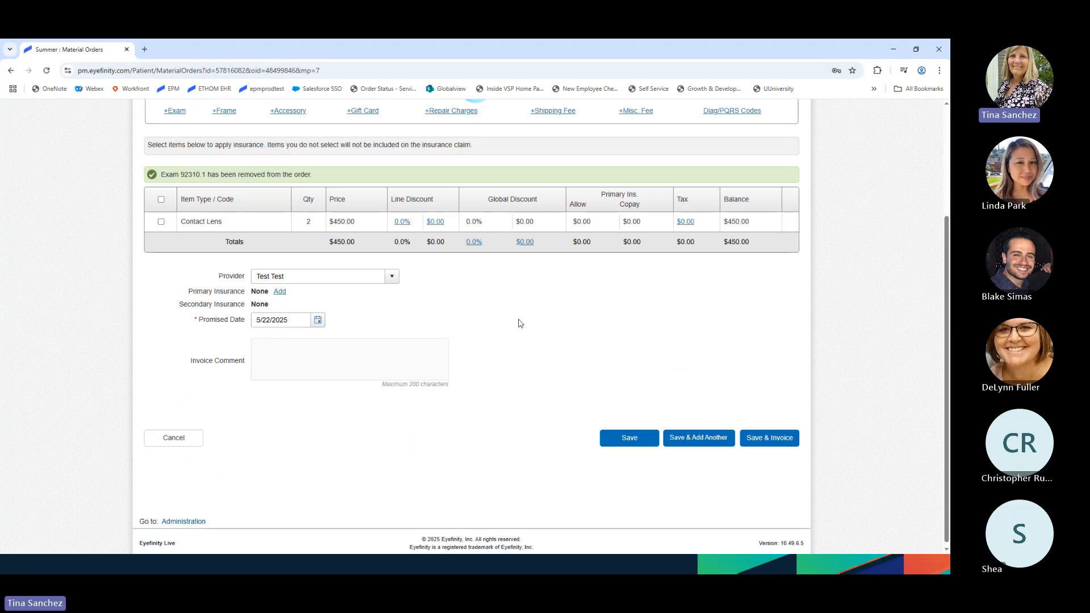
scroll(521, 323, up, 2)
click(561, 135)
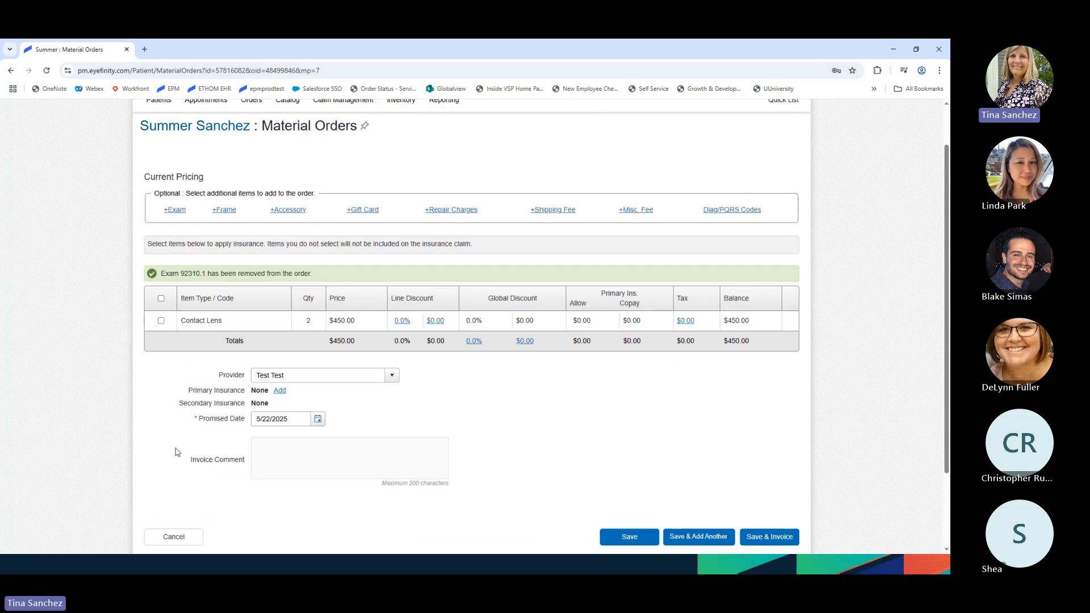
click(161, 320)
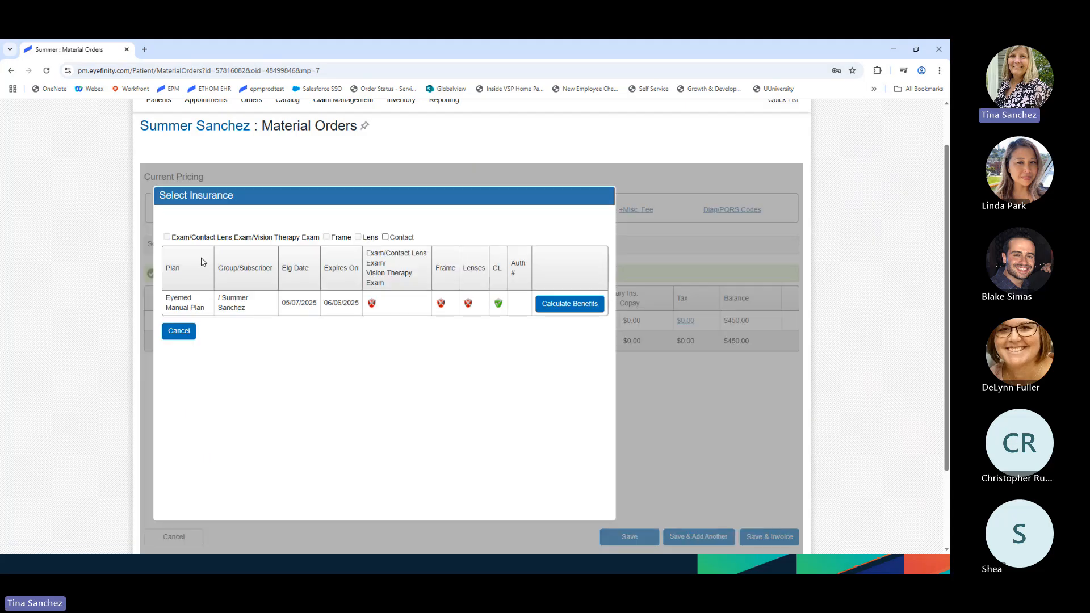
- Apply the Eyemed contact lens benefit with a manual $100.00 patient responsibility, leaving $350.00 allowed
click(385, 237)
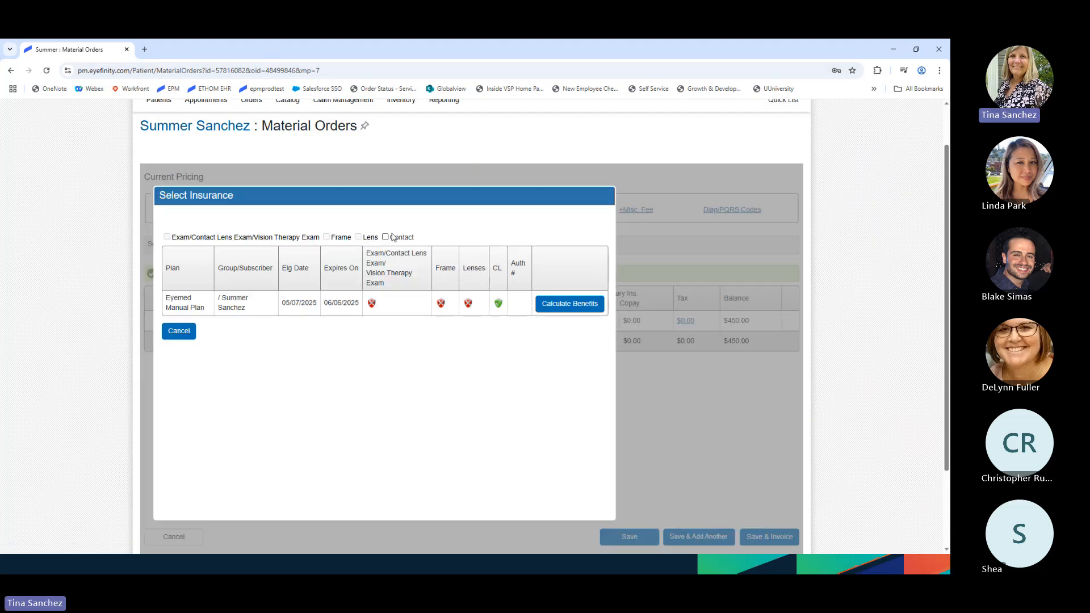
click(563, 303)
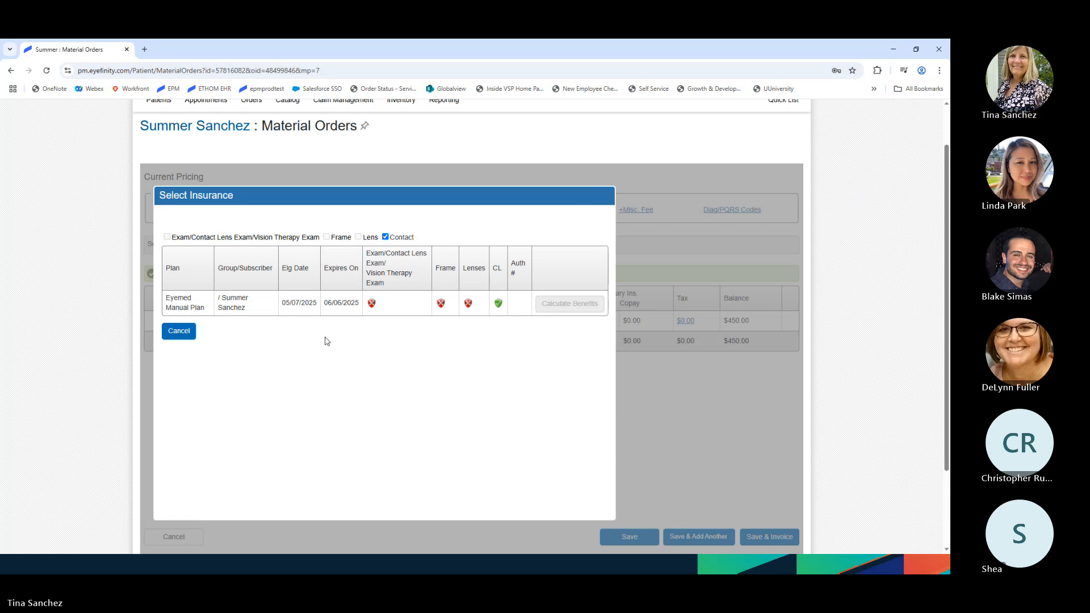
click(443, 388)
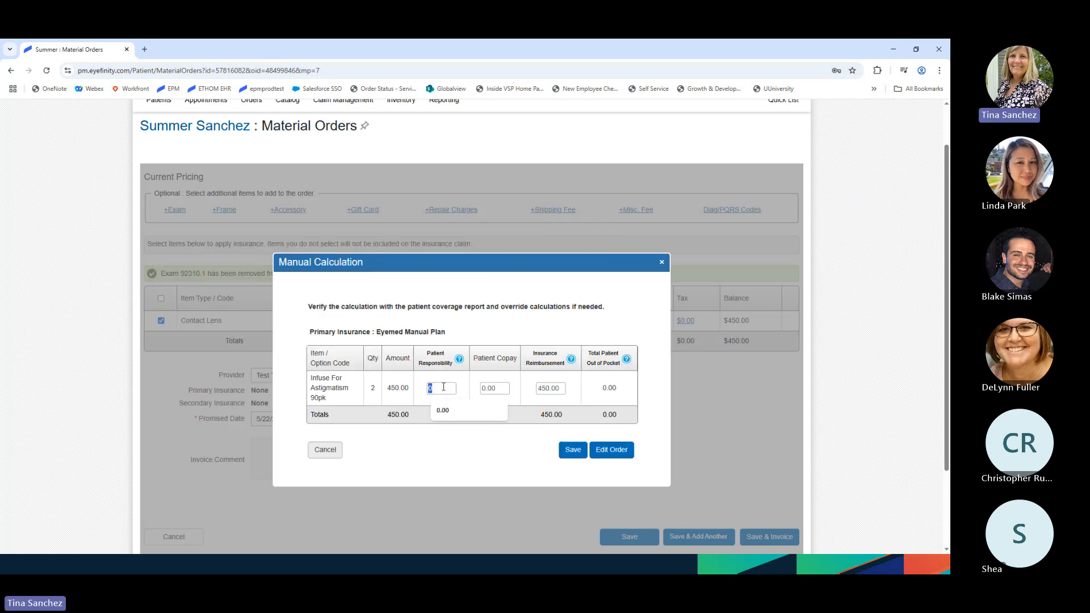
text(100)
key(Tab)
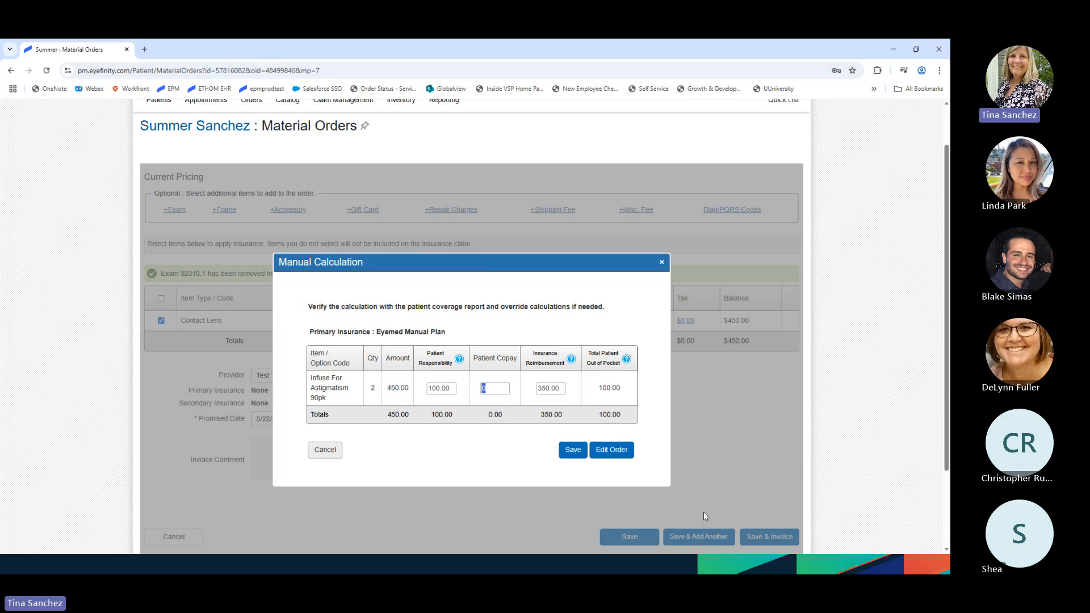
click(585, 451)
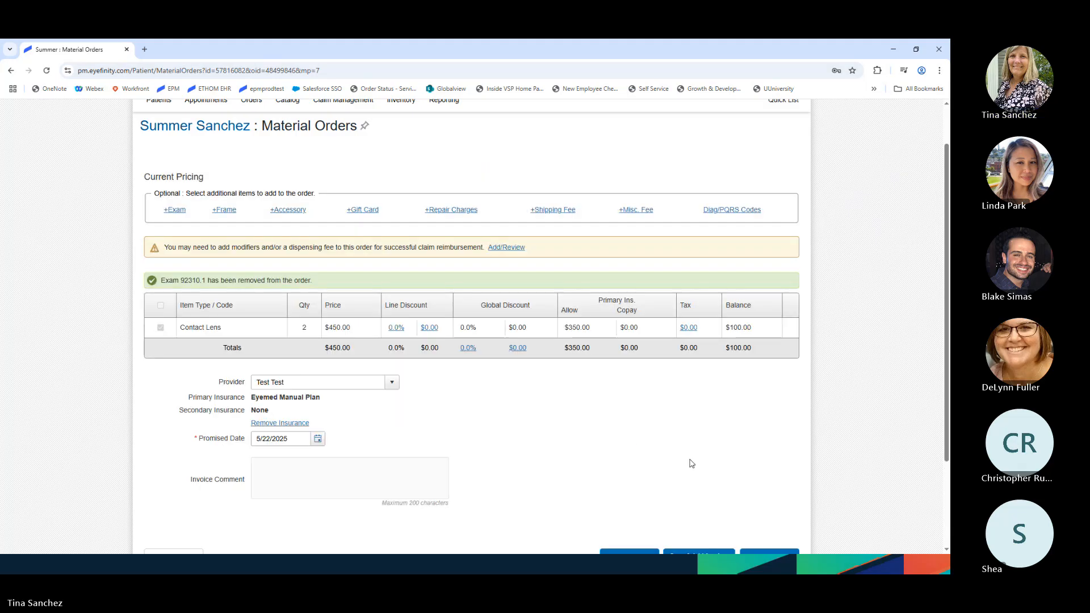
scroll(689, 462, down, 5)
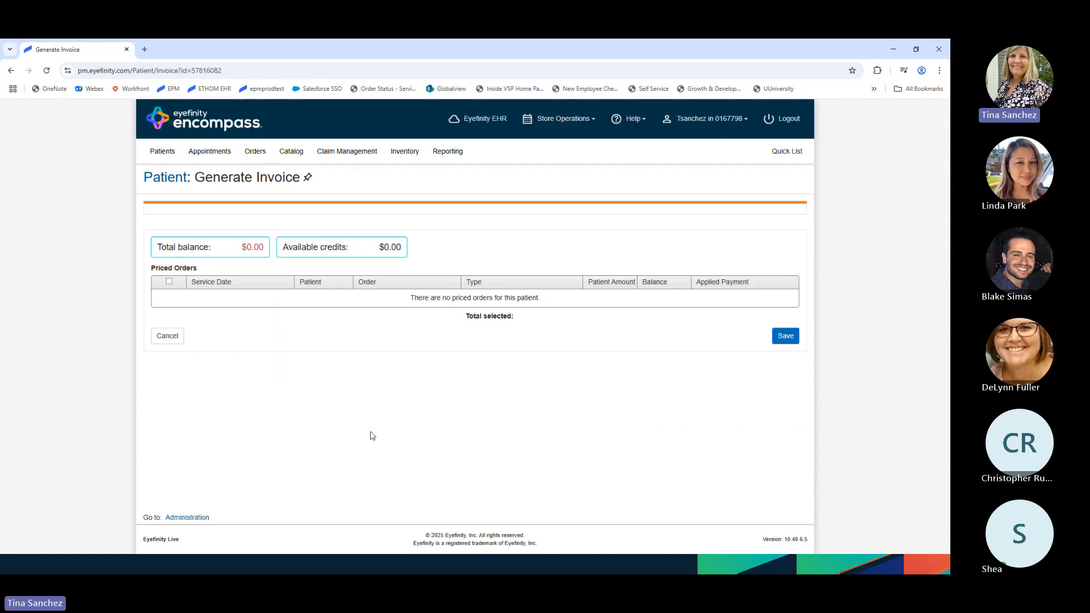
- Pay the $100.00 balance in cash, invoice and process the order, then go to Administration
click(287, 312)
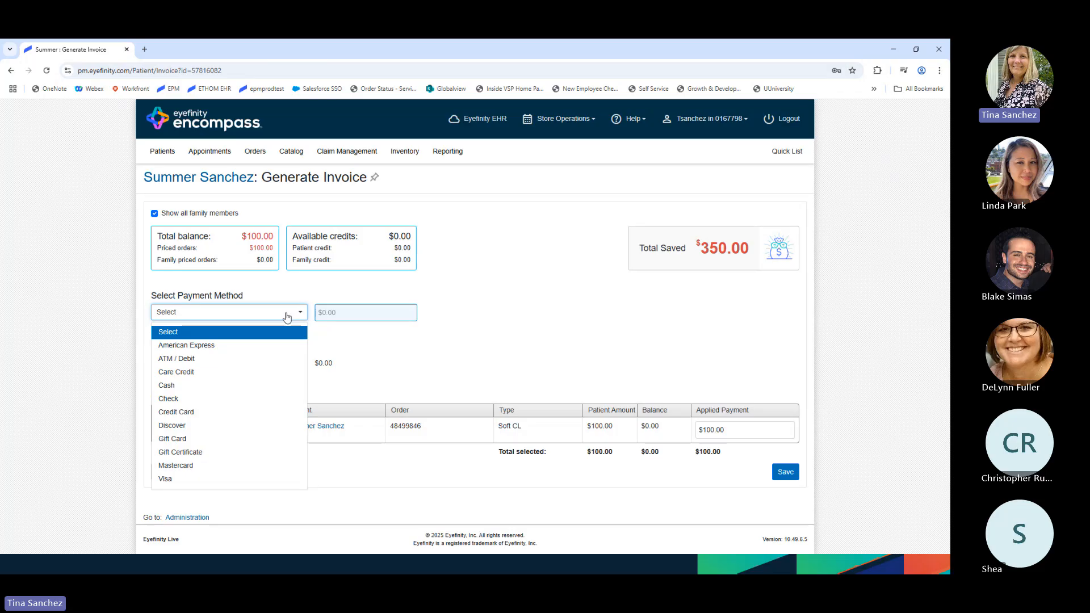
click(171, 385)
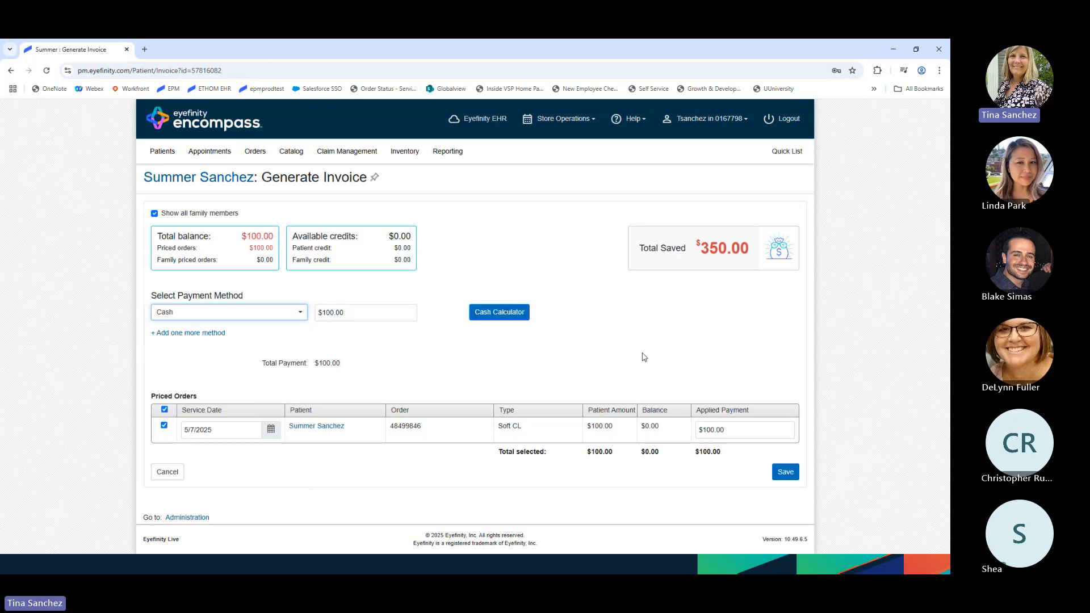
click(792, 474)
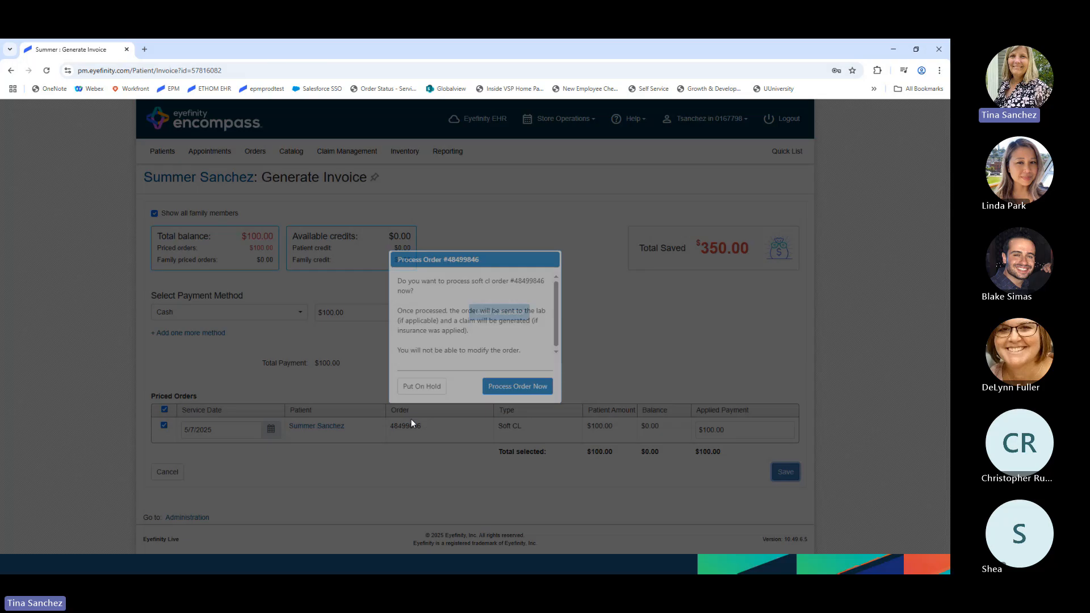
click(517, 386)
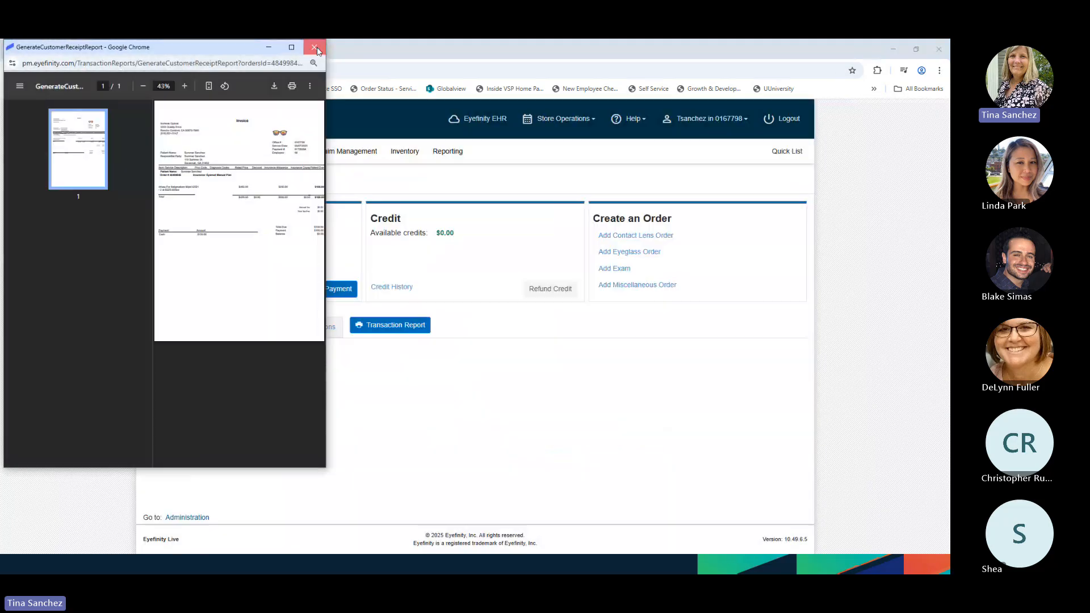
click(316, 49)
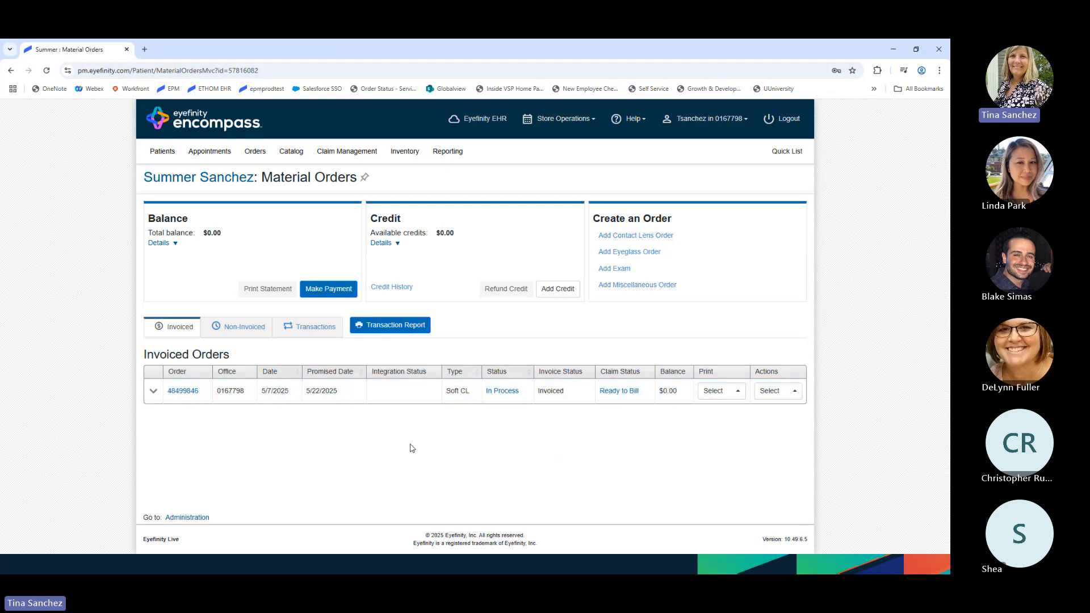
click(189, 518)
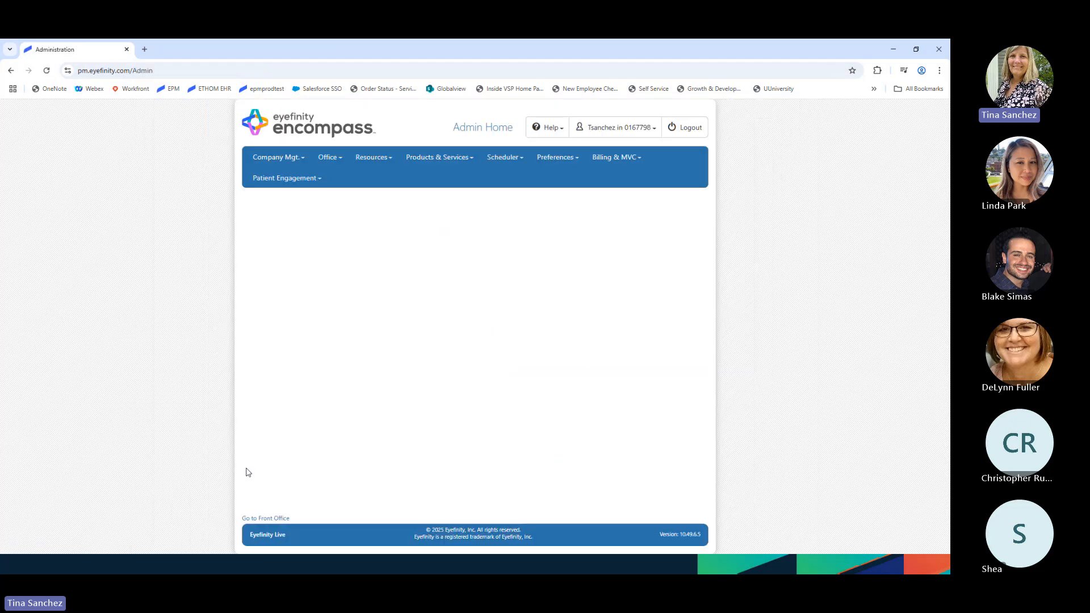
- For the Ocean Vision office, change the contact lens supplier integration to Eyefinity - WVA
mouse_move(273, 161)
click(278, 186)
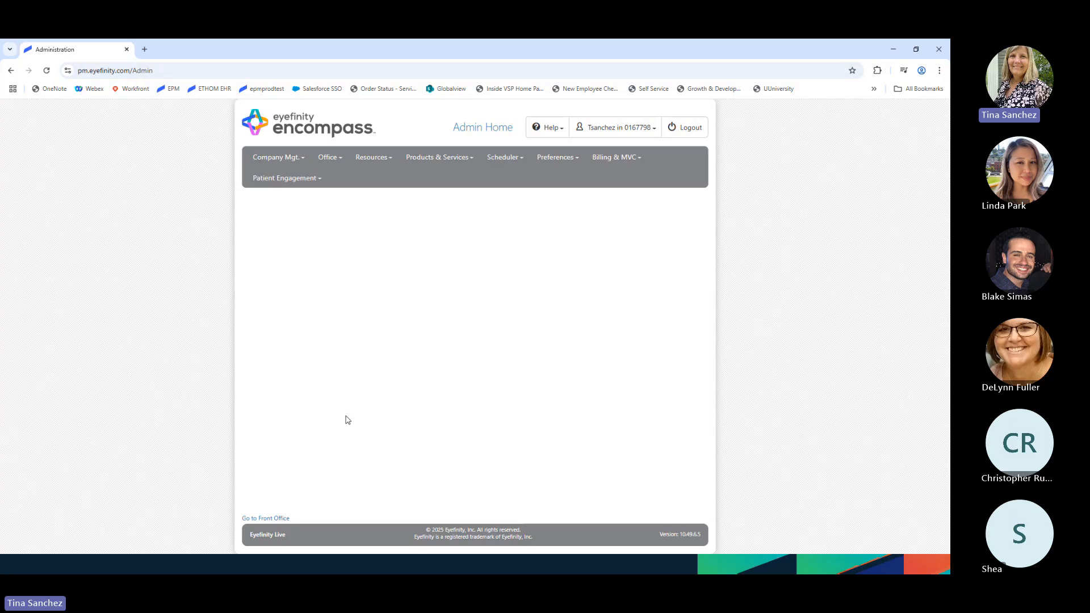
click(331, 458)
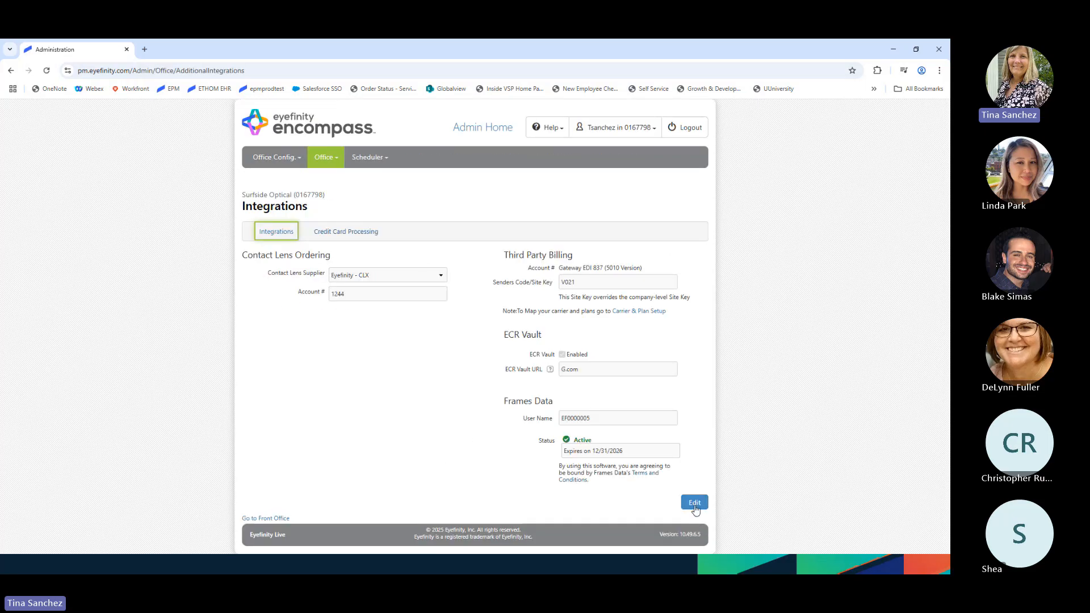
click(694, 504)
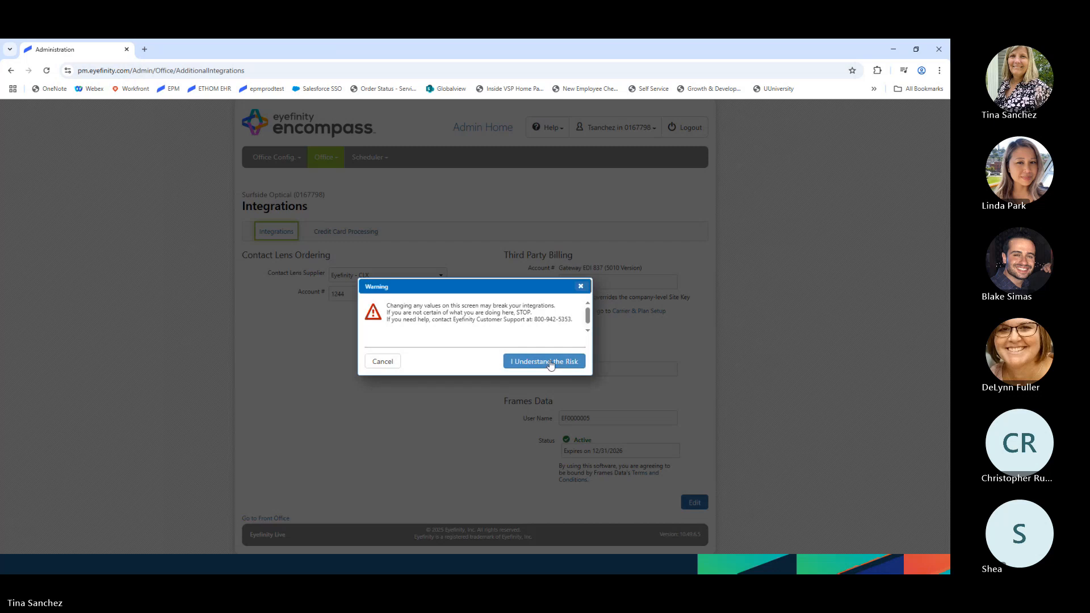
click(550, 362)
click(388, 275)
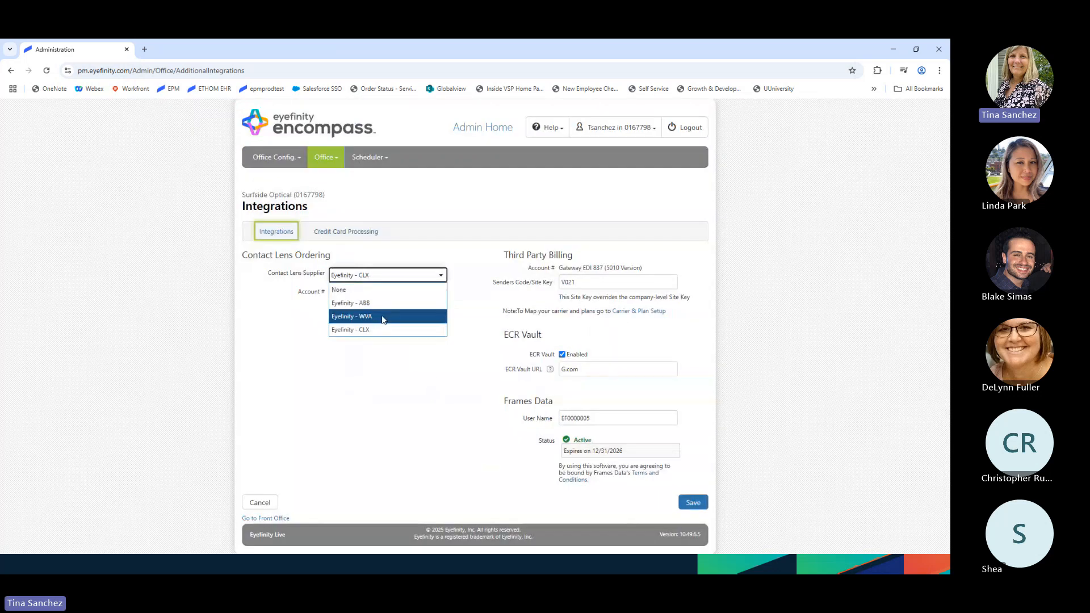
click(384, 320)
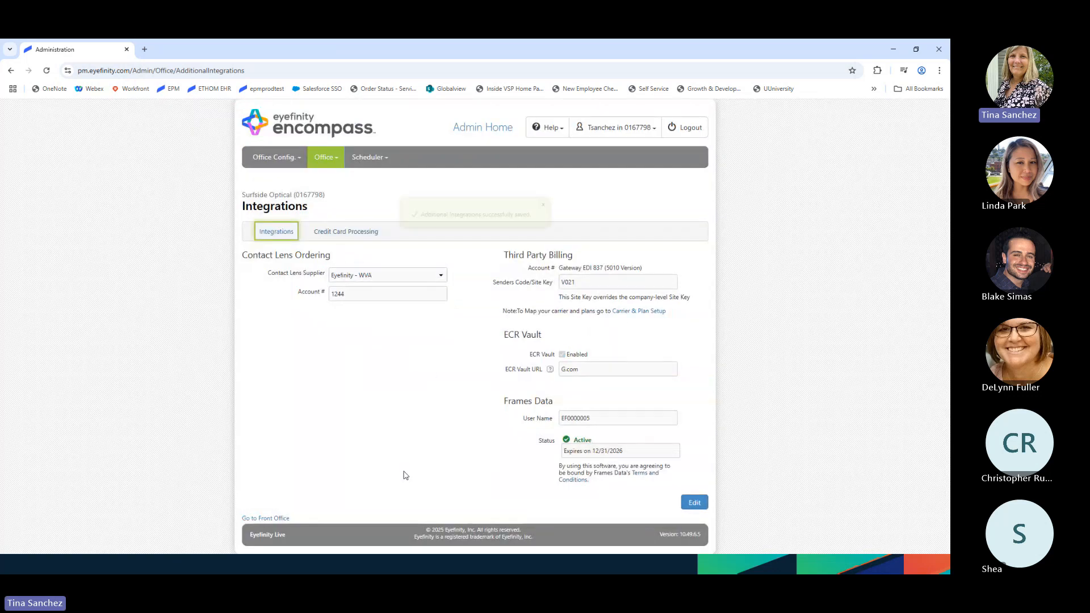
click(305, 130)
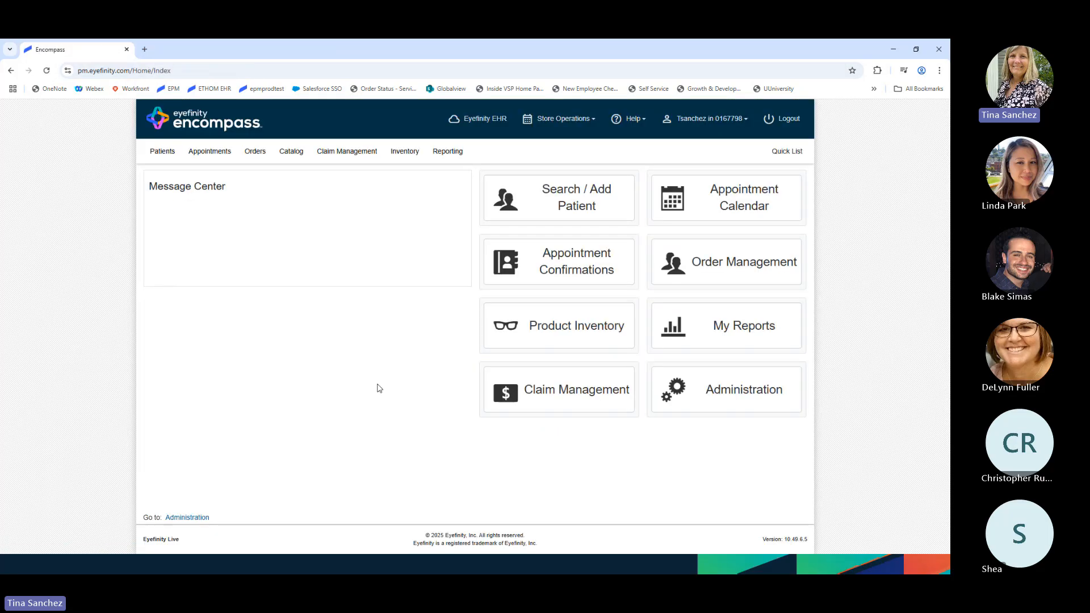
- Open the patient from the Quick List and start a Distance contact lens Rx
click(781, 153)
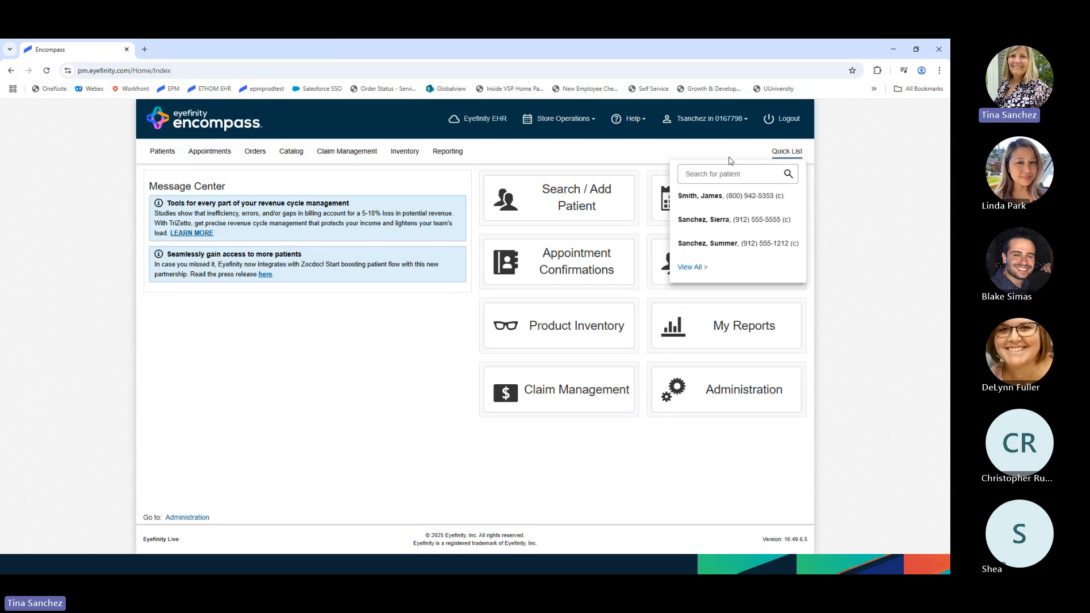
click(724, 245)
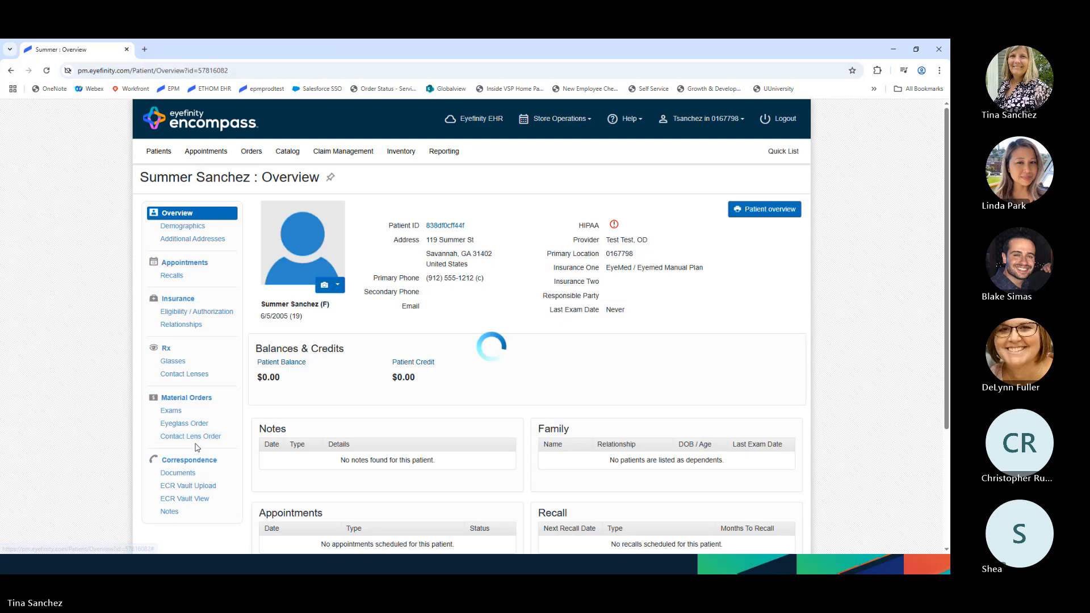
click(183, 375)
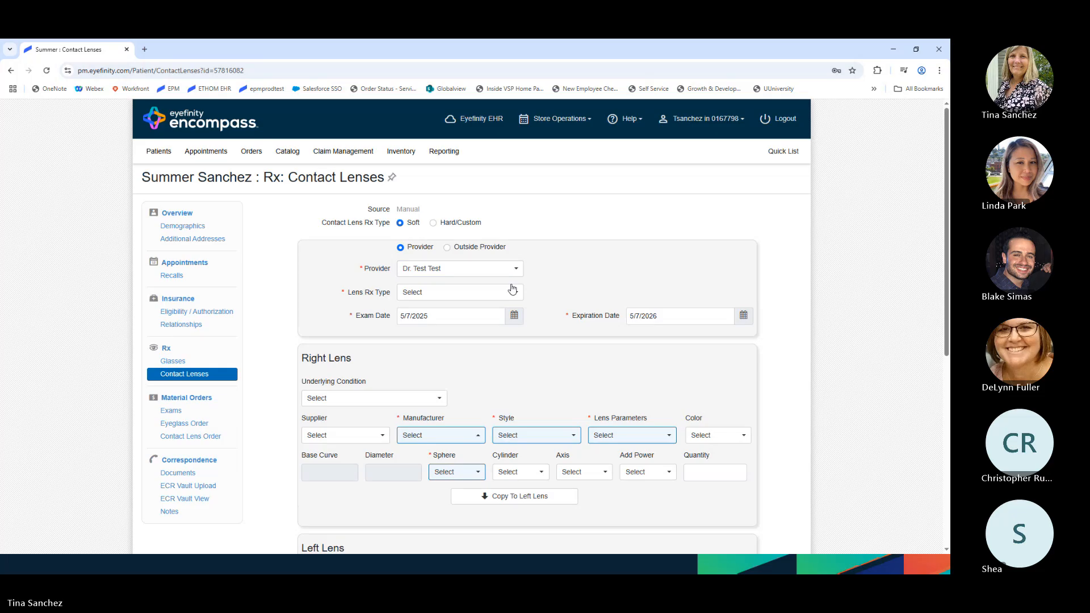
click(513, 291)
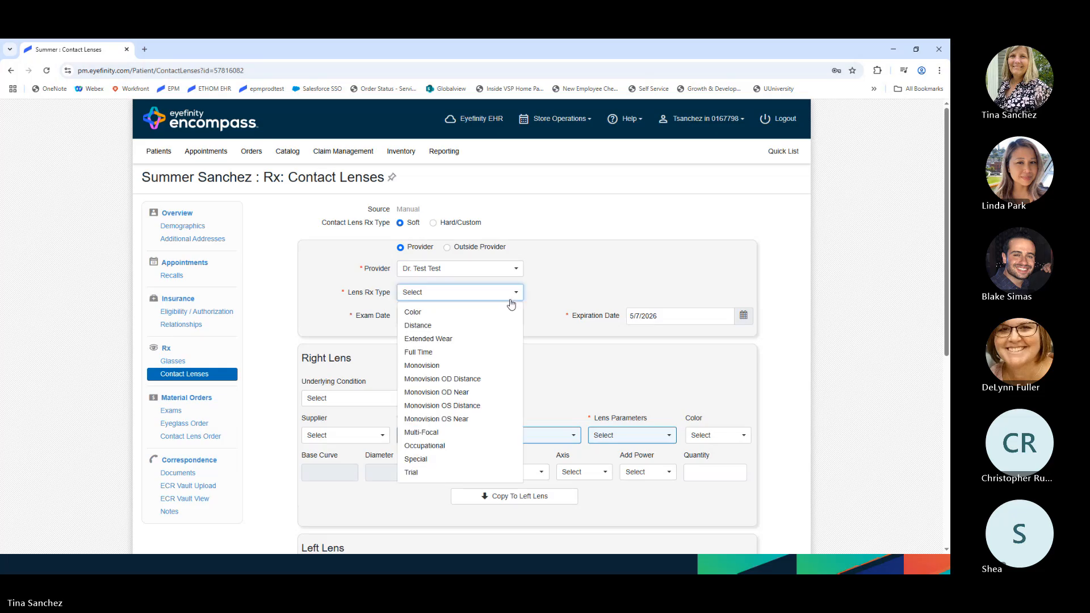
click(444, 330)
- Set the right lens to Eyefinity - WVA, Cooper Vision, Avaira Vitality 6pk
click(376, 438)
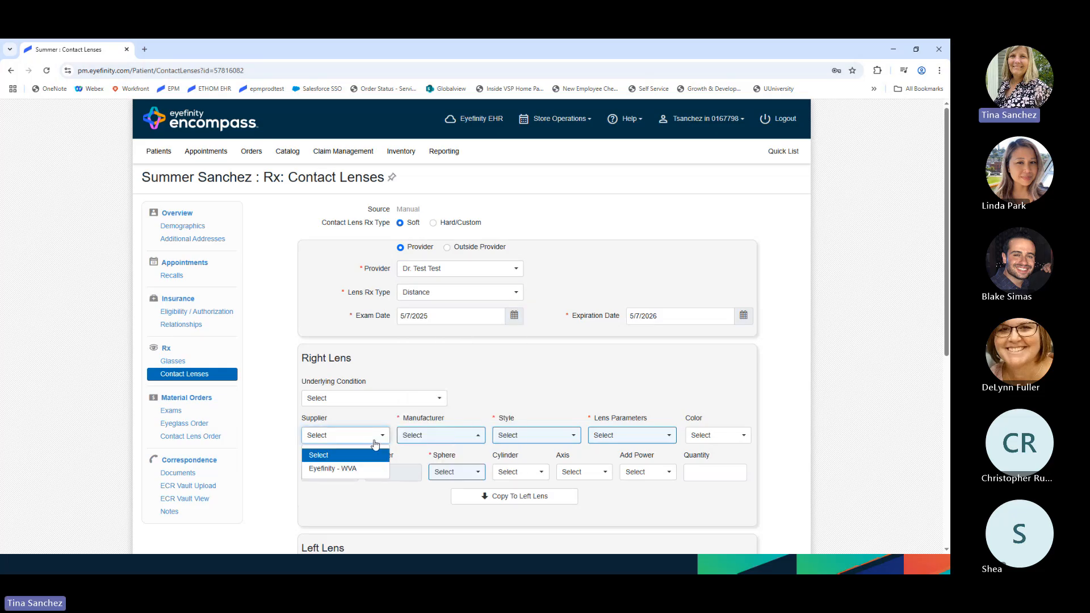
click(348, 469)
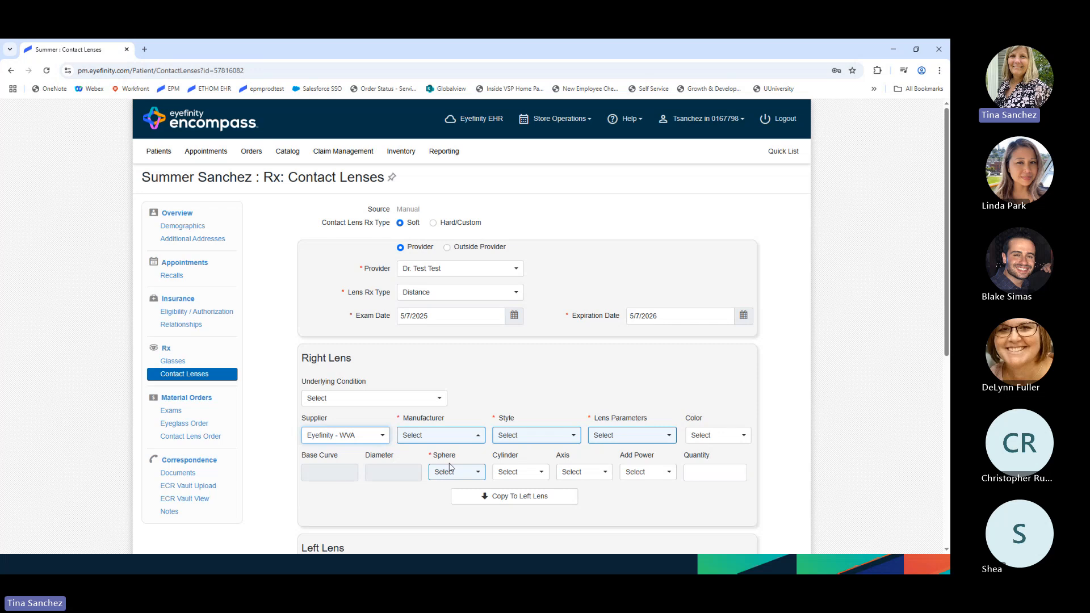
scroll(447, 467, down, 1)
scroll(447, 466, down, 1)
click(480, 339)
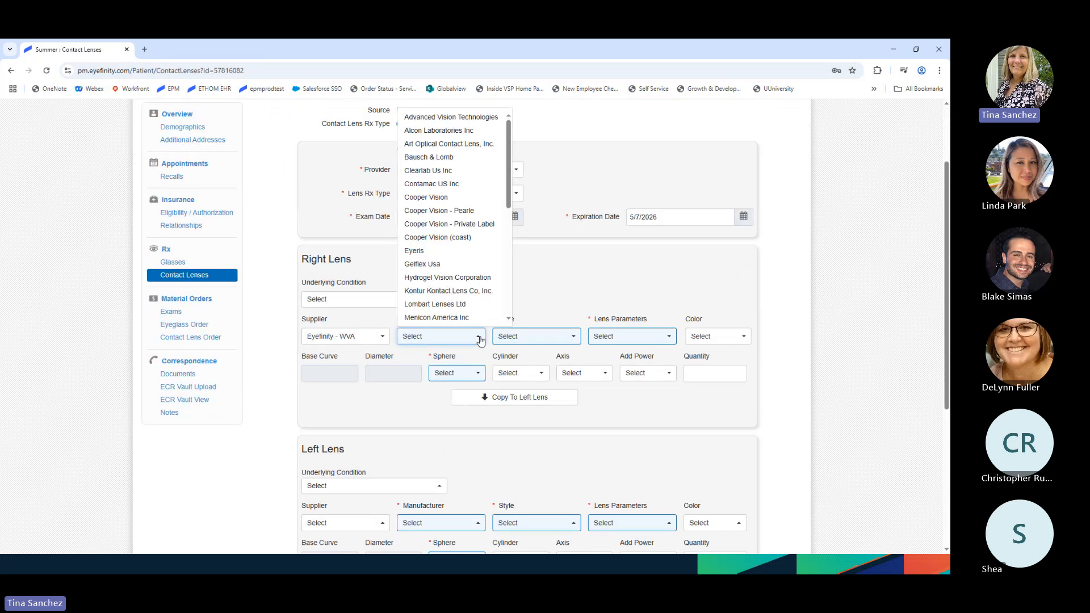
click(448, 195)
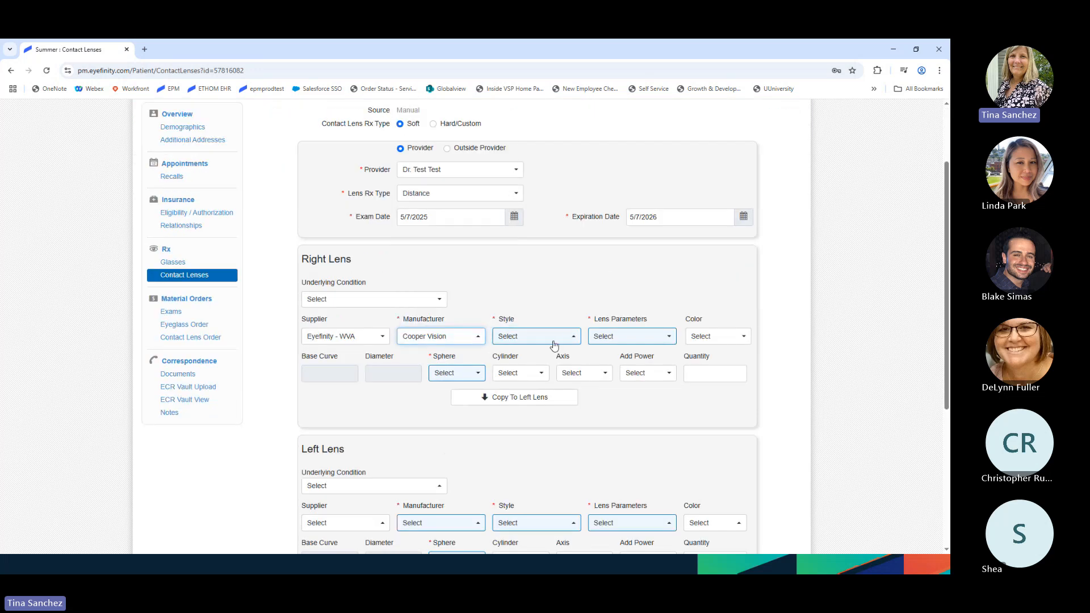
click(550, 341)
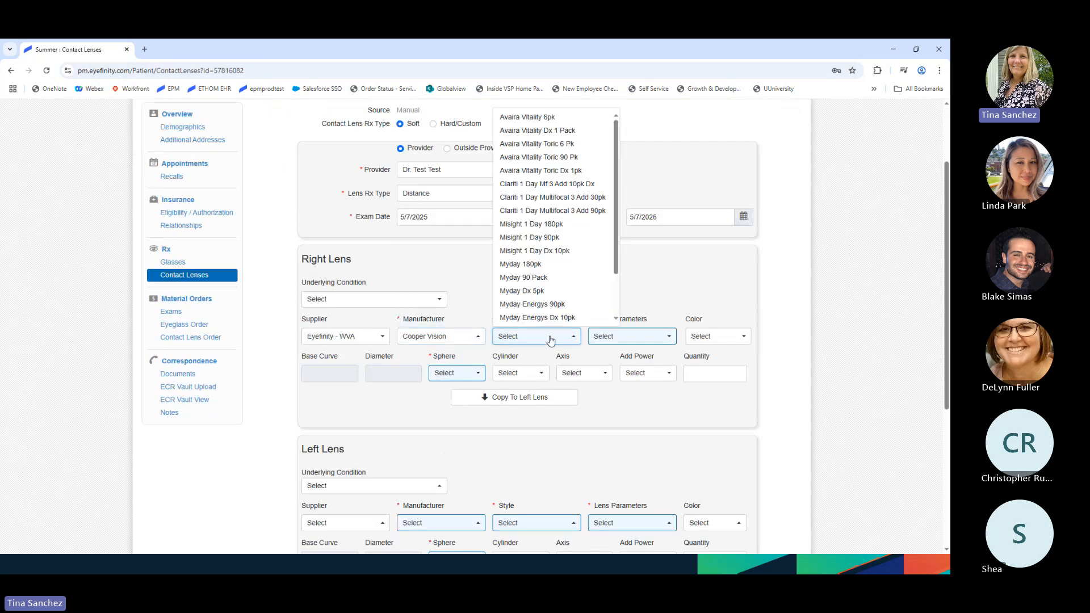
click(534, 117)
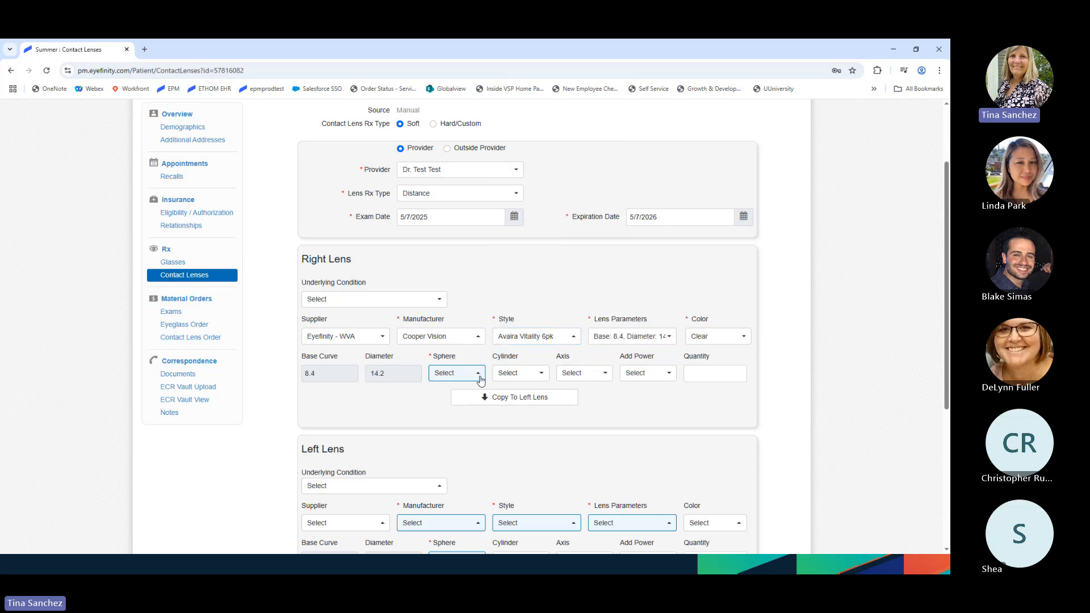
- Set the right sphere to -4.75, copy it to the left lens, and save the Rx
click(479, 374)
scroll(454, 295, down, 2)
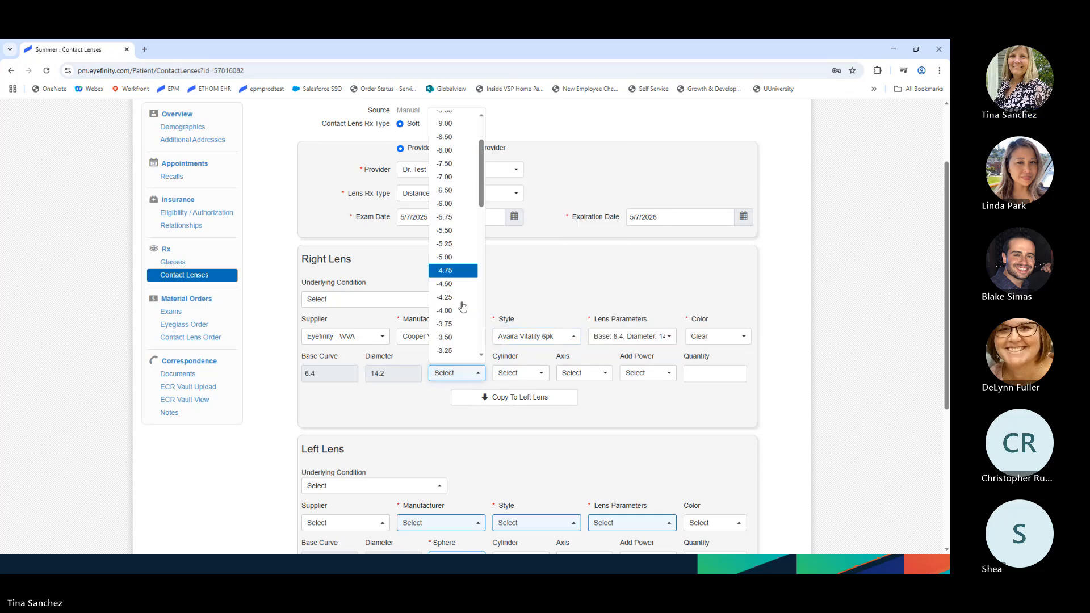
click(455, 245)
click(514, 397)
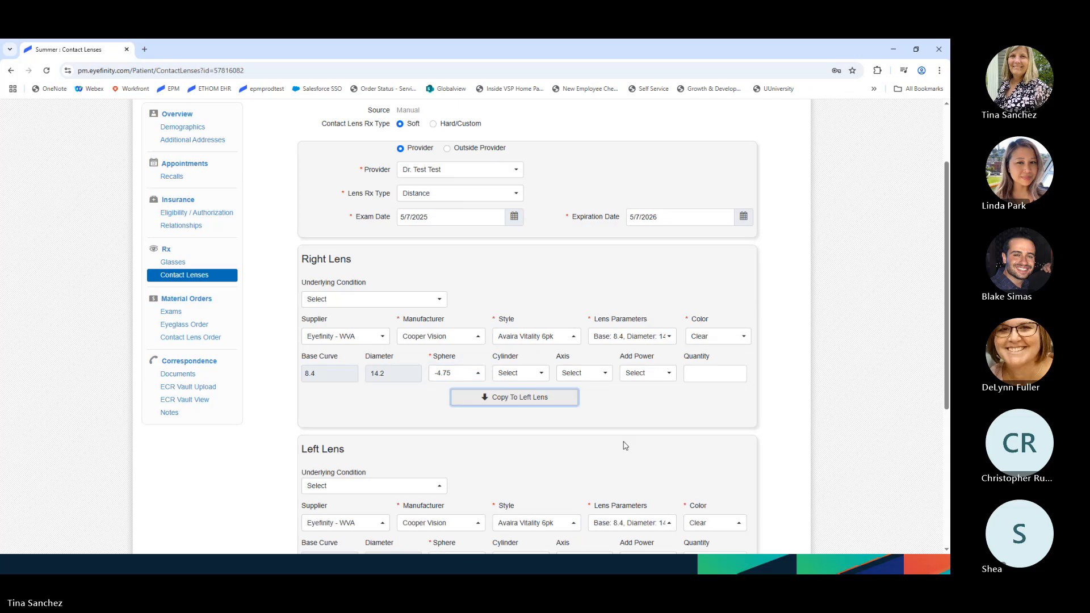
scroll(625, 446, down, 5)
click(740, 491)
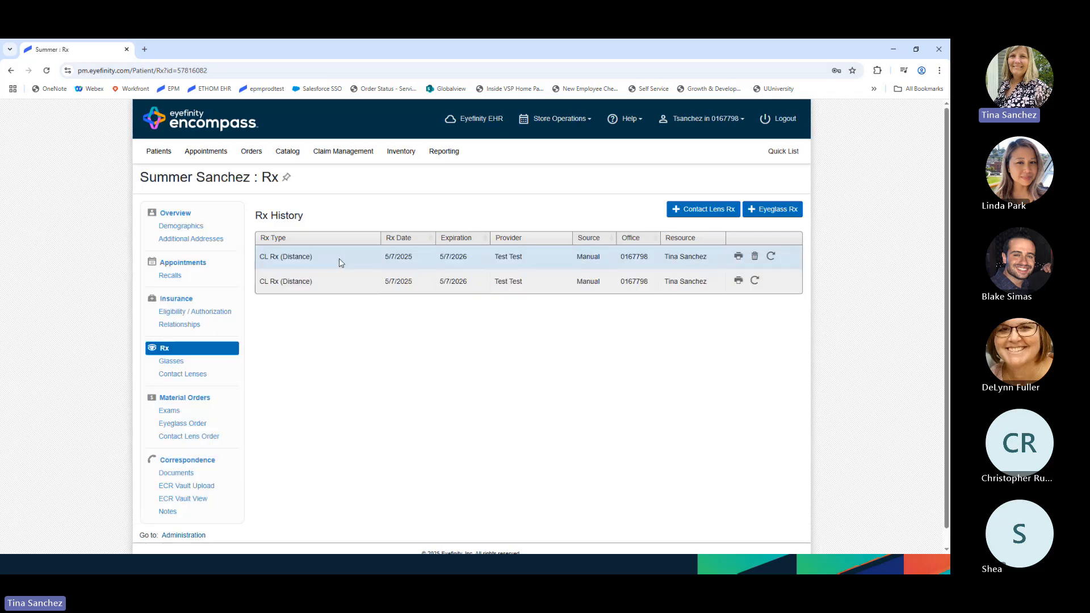
- Review the saved Rx and start a contact lens order for the patient
click(340, 259)
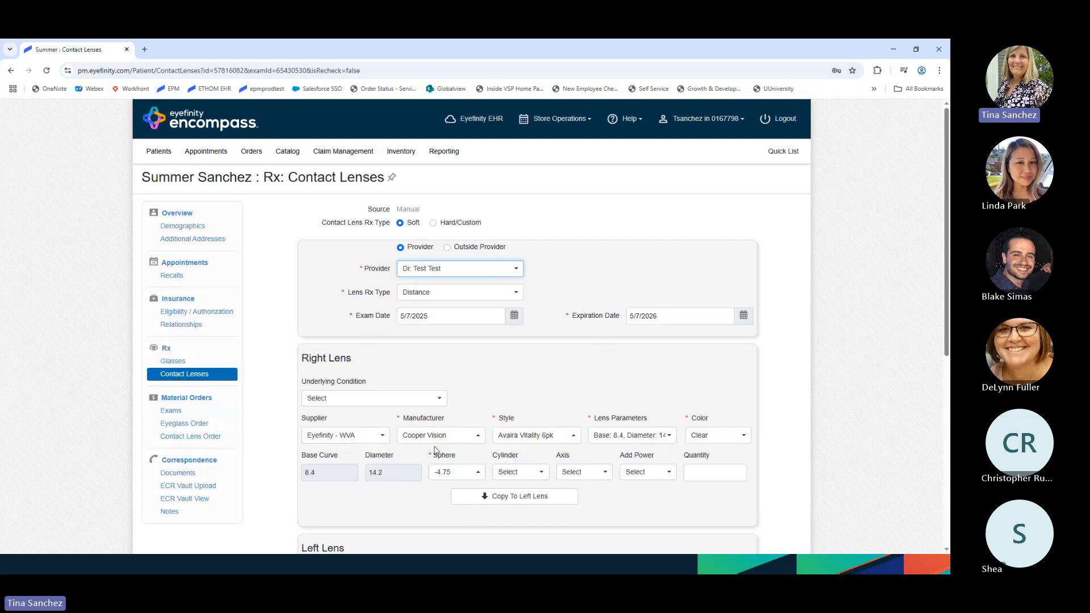
scroll(436, 451, down, 1)
scroll(436, 450, down, 3)
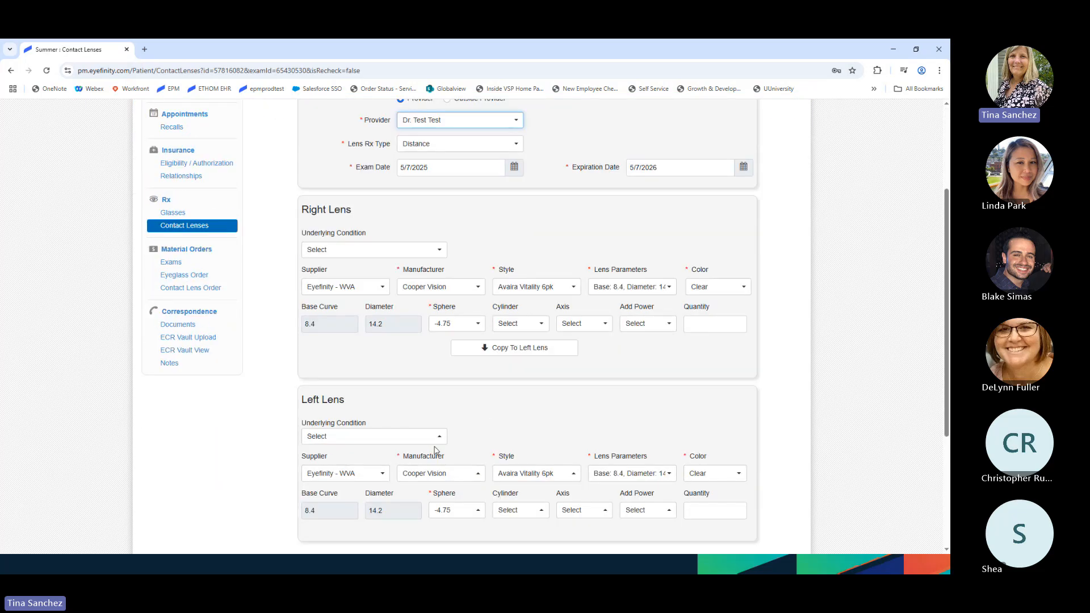
scroll(436, 450, up, 4)
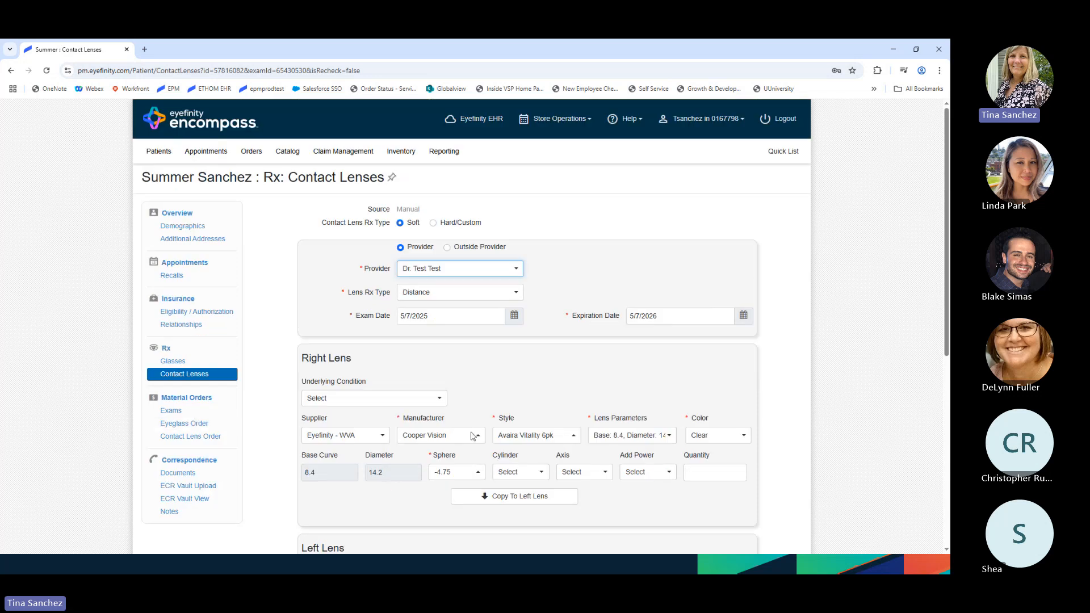
click(197, 438)
scroll(405, 447, down, 1)
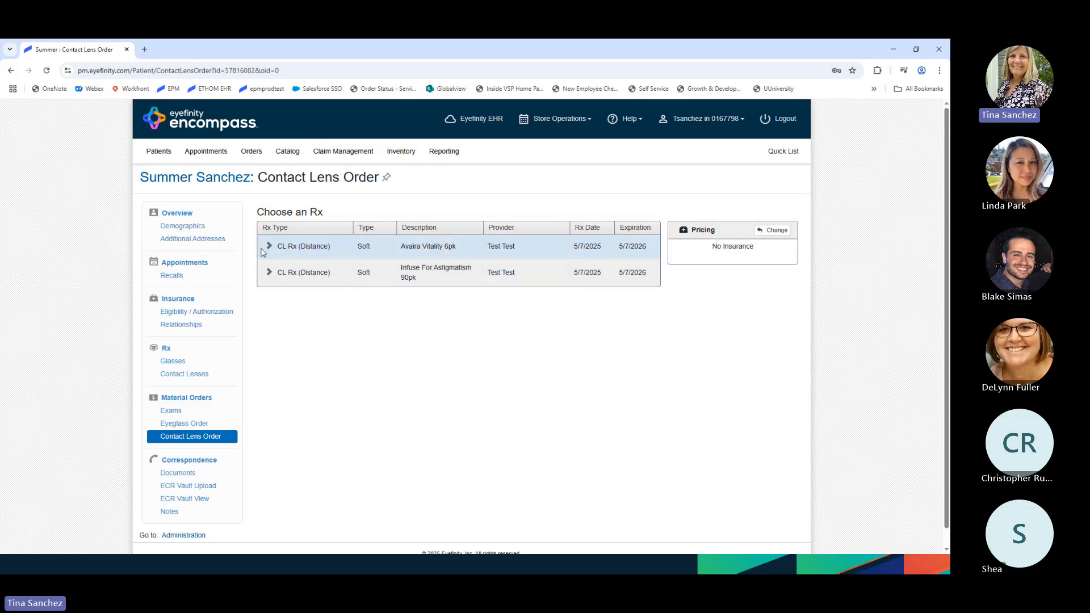
- Add the Avaira Vitality 6pk Rx to the order with quantity 2 for each eye
click(265, 249)
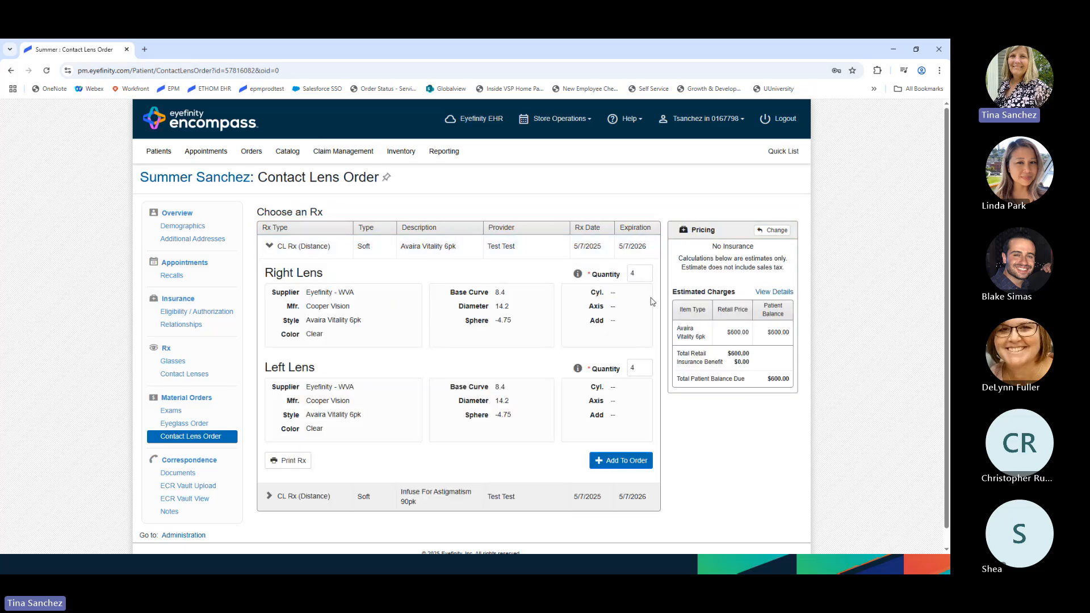
double_click(642, 271)
text(2)
key(Tab)
text(2)
click(642, 465)
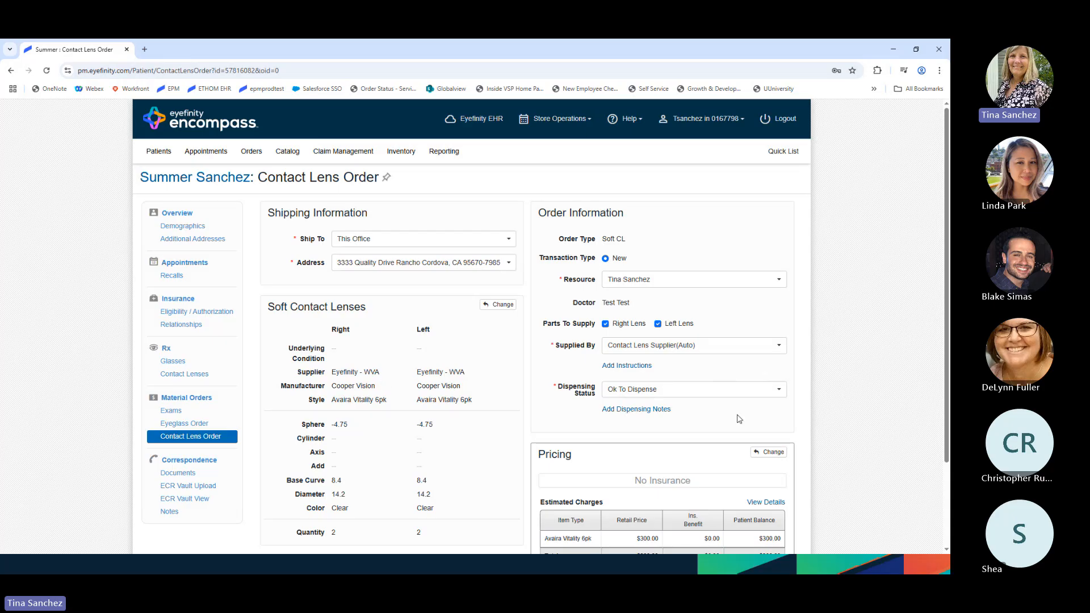
- Keep Supplied By as Contact Lens Supplier(Auto) and continue to pricing
scroll(738, 418, down, 3)
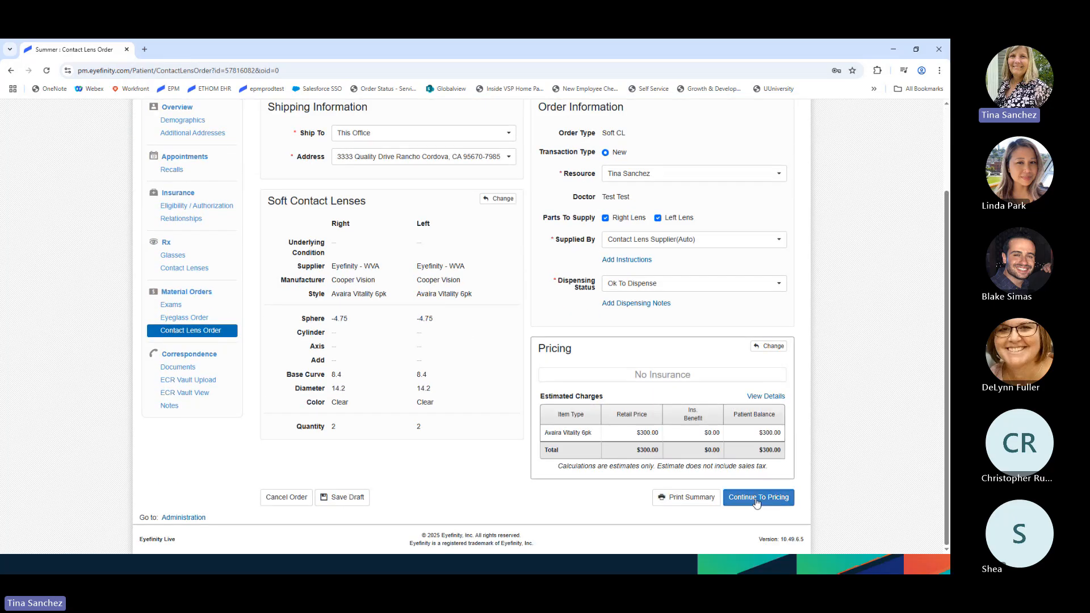
click(728, 247)
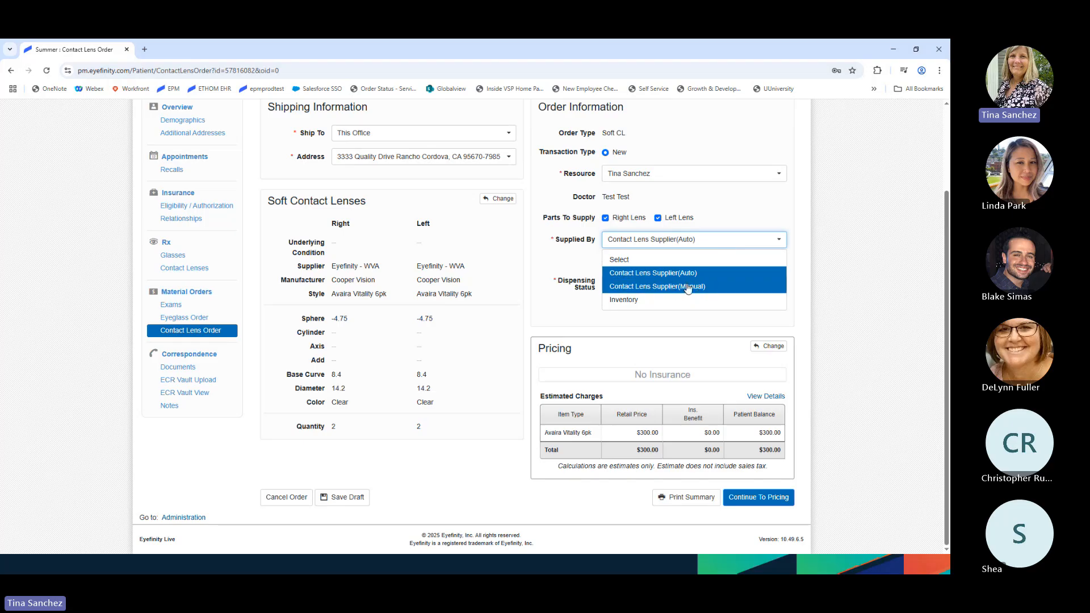
click(565, 298)
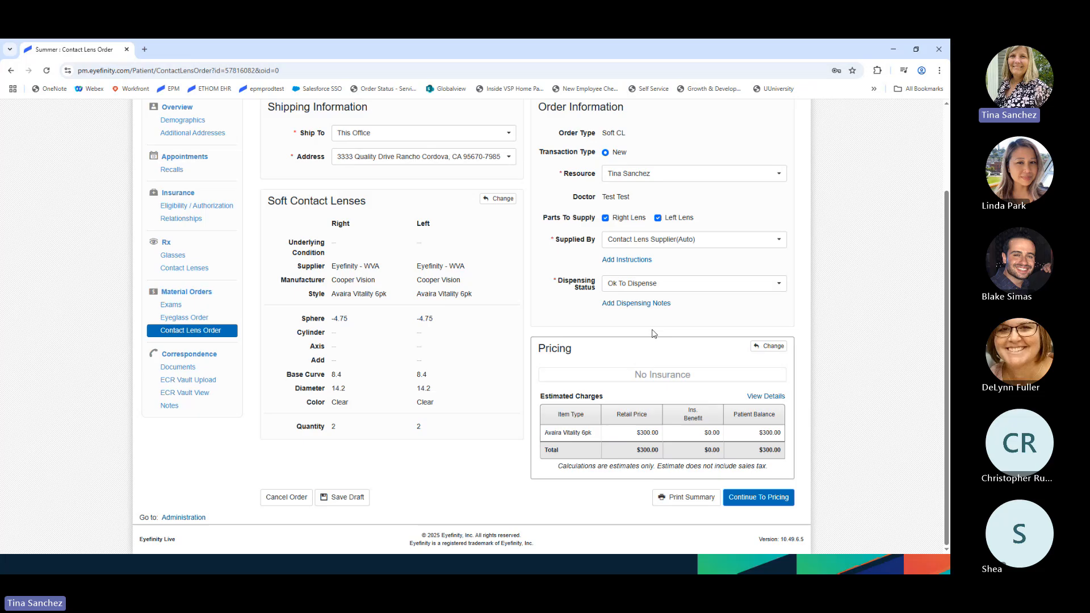
click(764, 502)
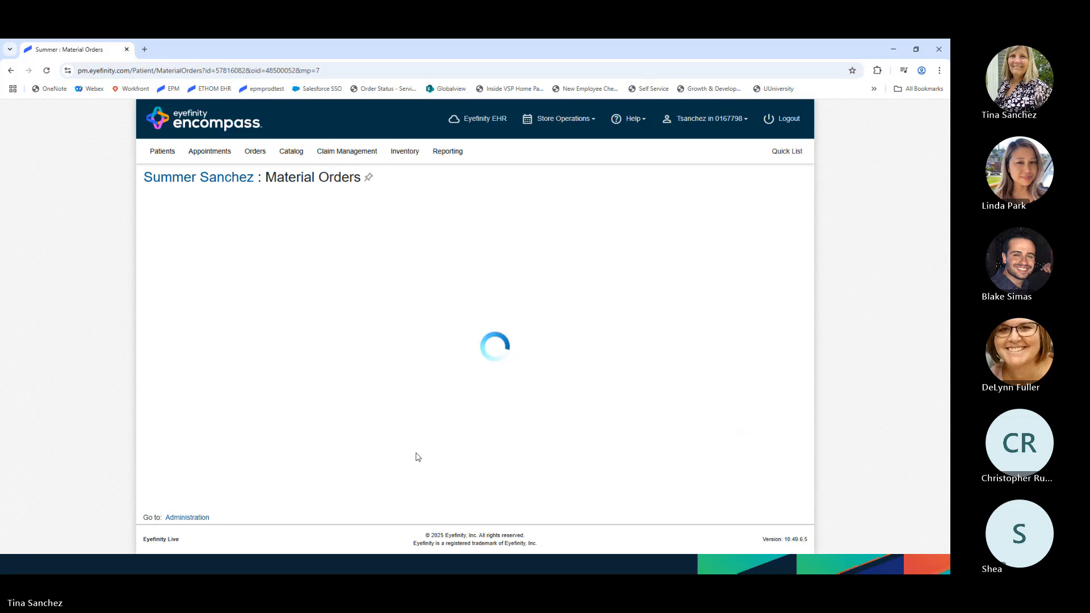
- Delete exam lines 92004, 92015 and 92310.1, include the $300.00 contact lens line, and invoice
scroll(519, 473, down, 2)
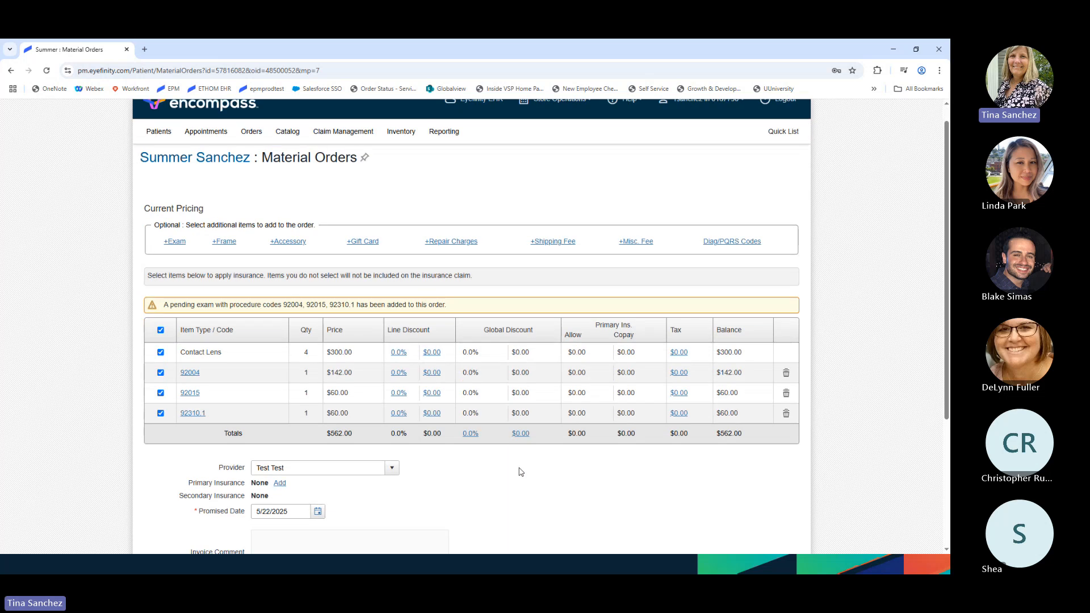
click(786, 295)
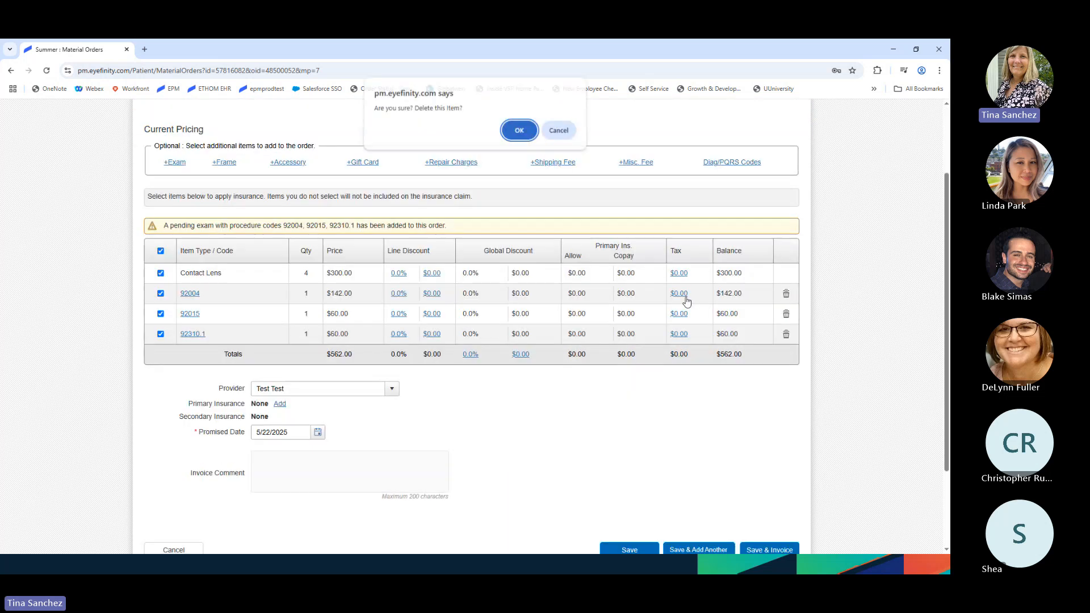
click(518, 134)
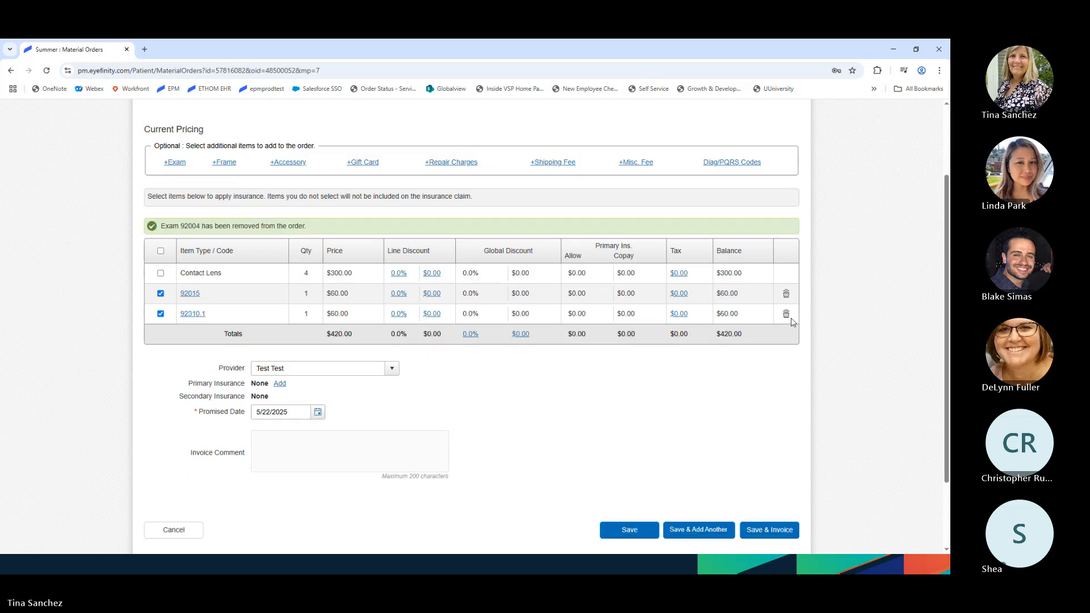
click(786, 293)
click(519, 134)
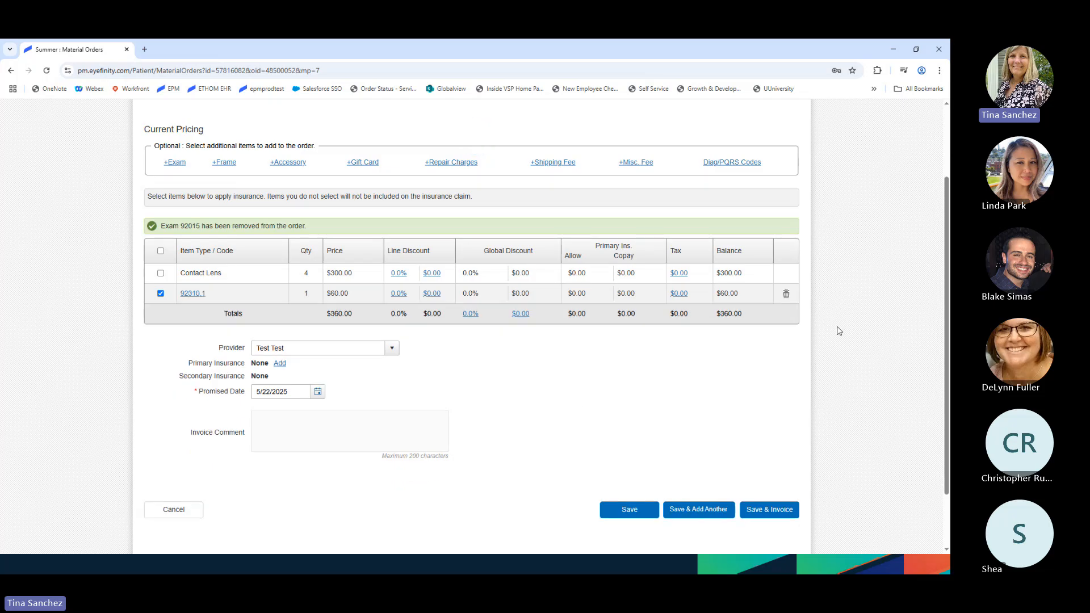
click(786, 293)
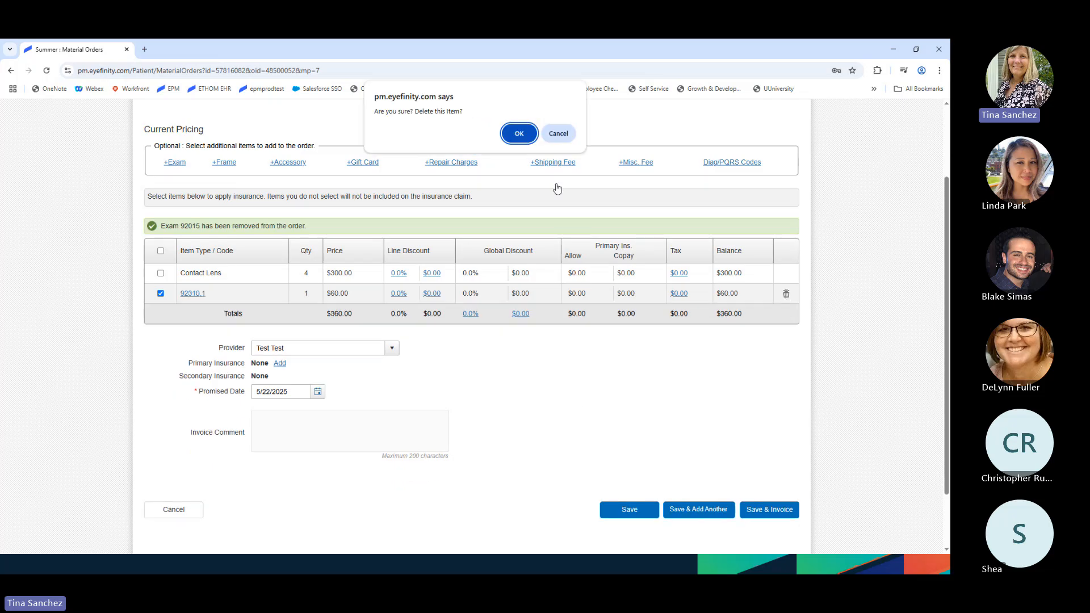
click(518, 133)
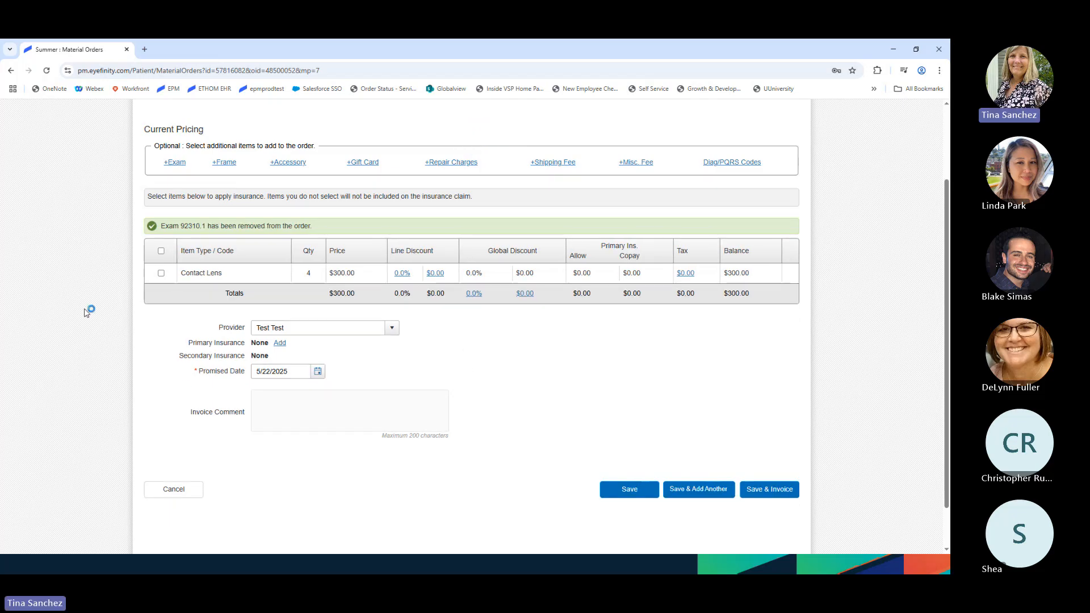
click(161, 275)
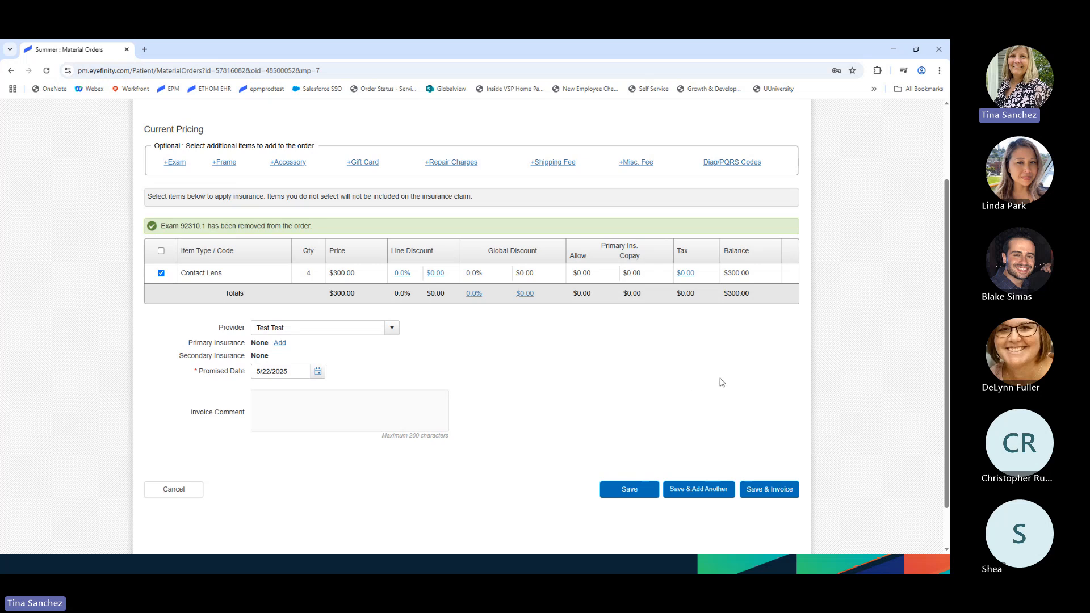
click(780, 493)
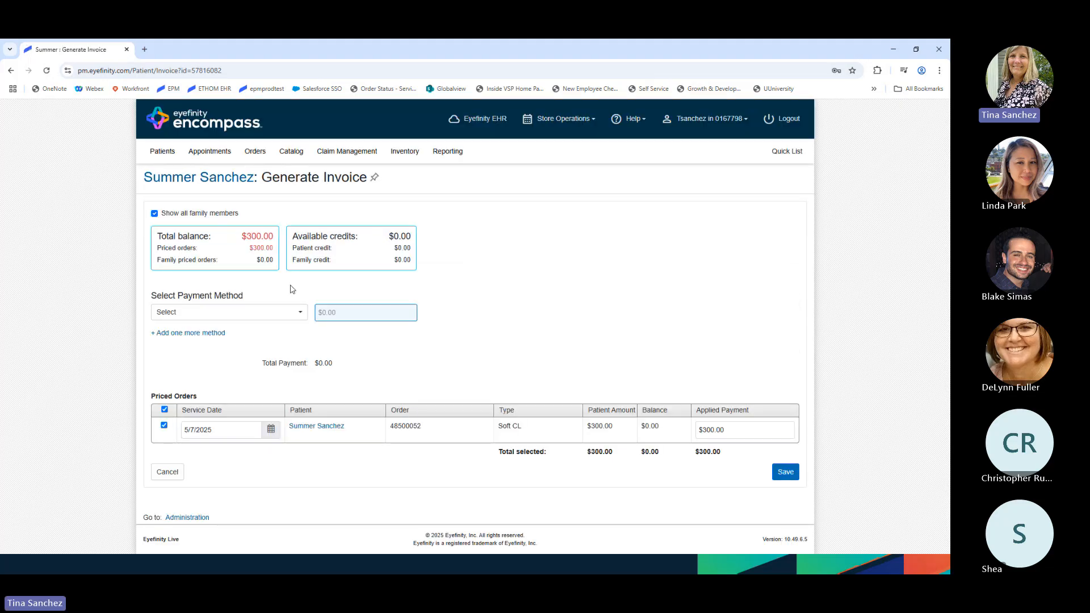
- Pay the $300.00 balance in cash and process the order as an Auto Eyefinity - WVA order
click(292, 312)
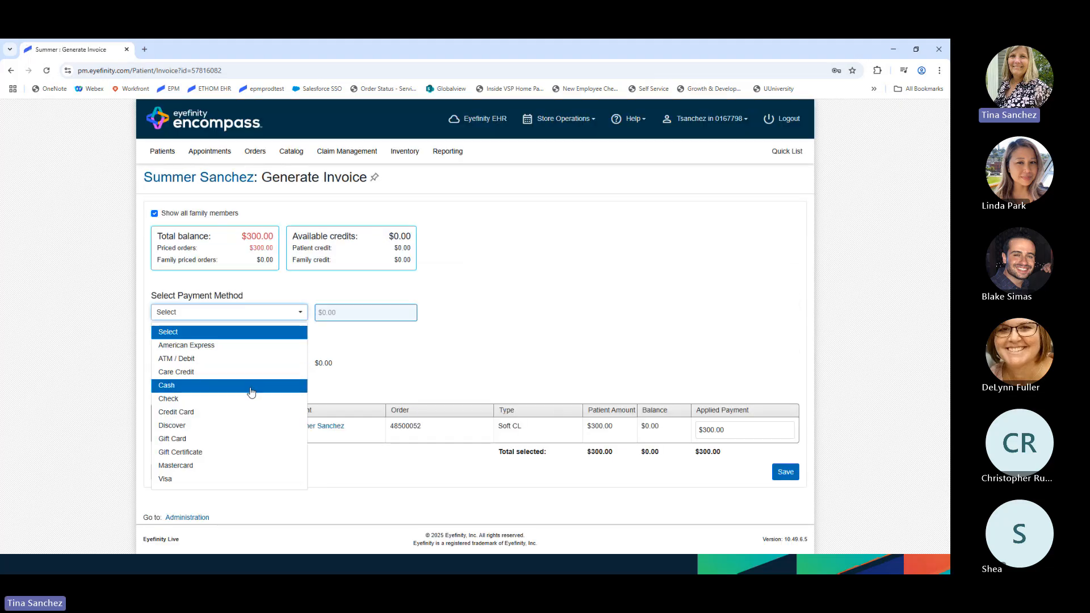
click(251, 386)
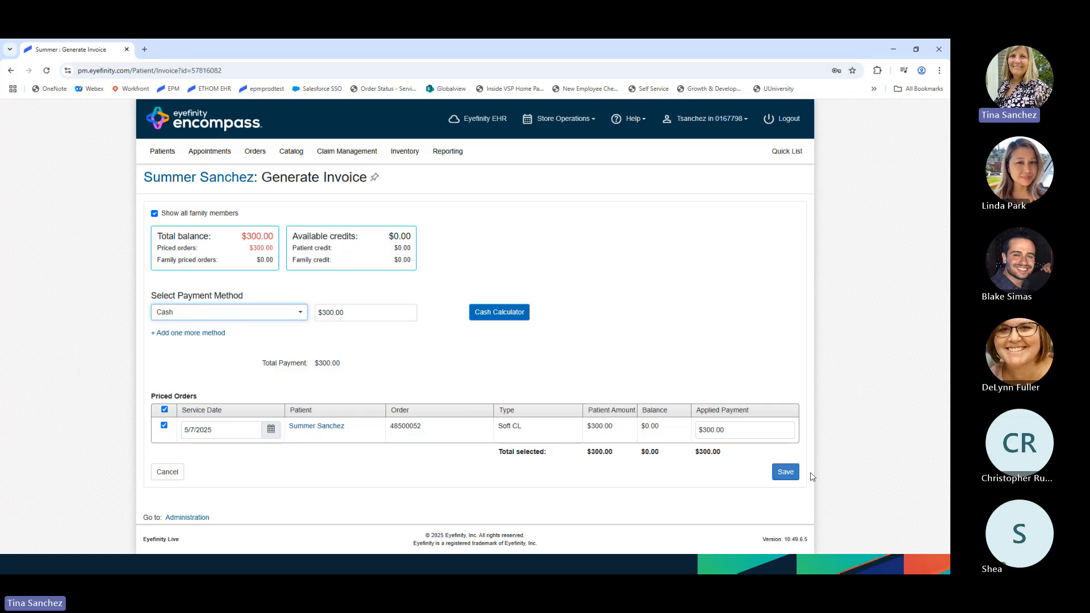
click(784, 473)
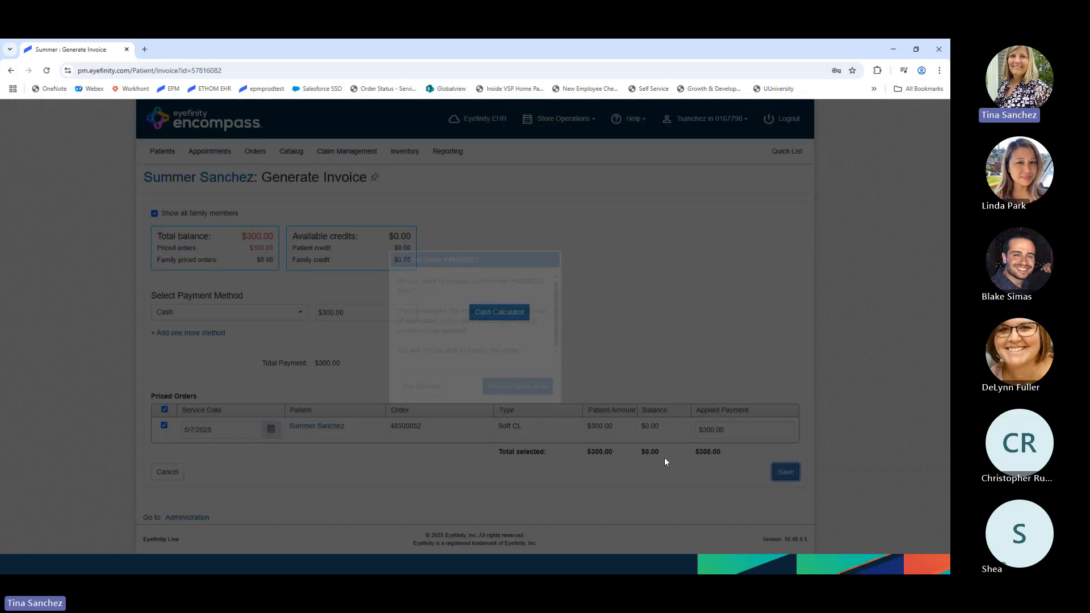
click(517, 387)
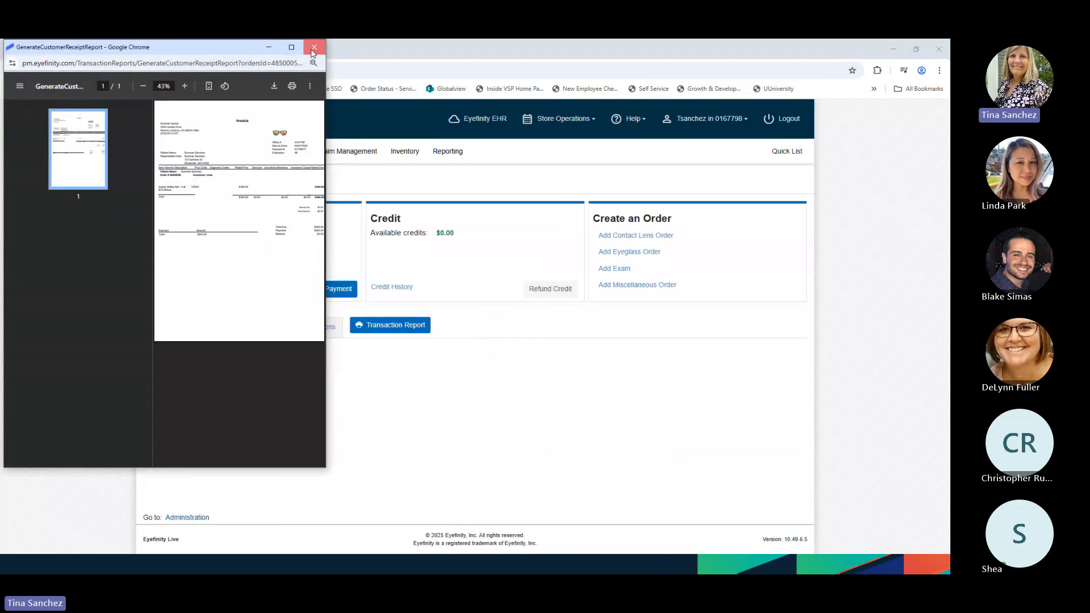
click(314, 49)
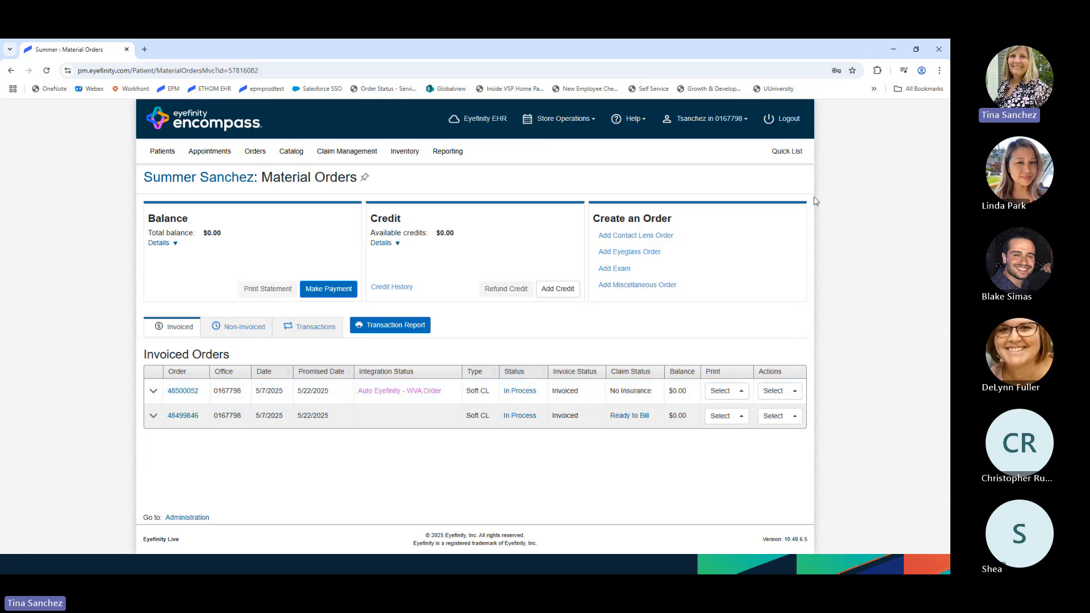
- Open the other family member's Material Orders showing her Auto ABB Order, then the inventory options
click(787, 151)
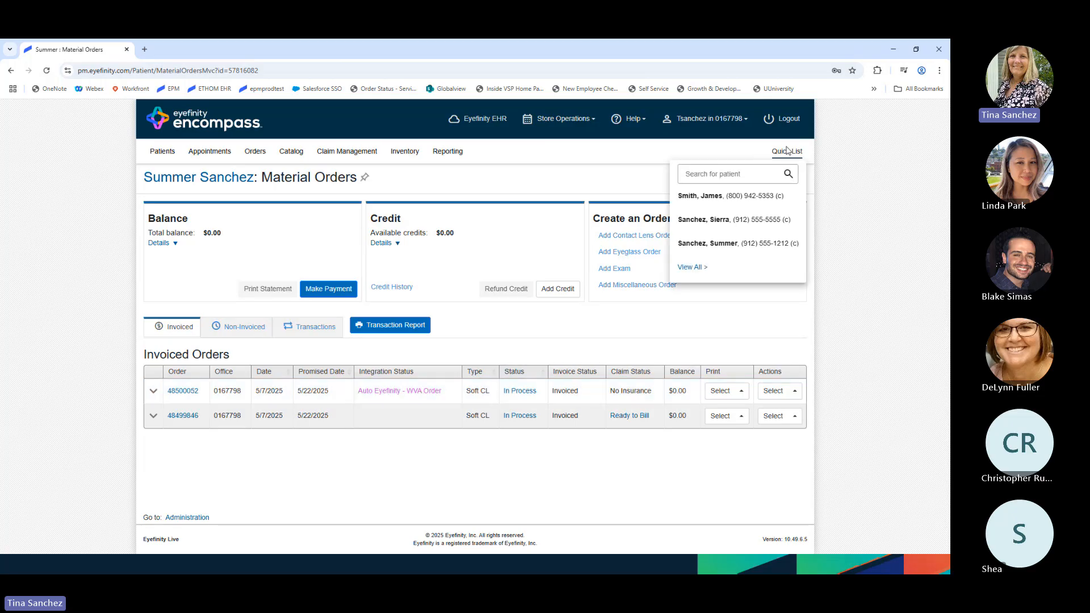
click(721, 221)
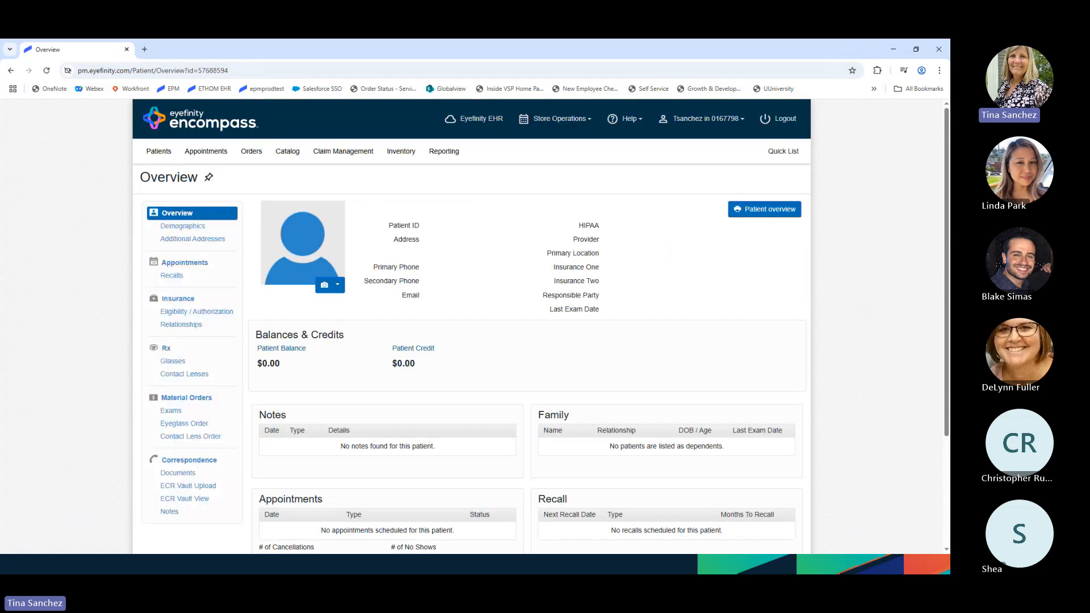
click(180, 399)
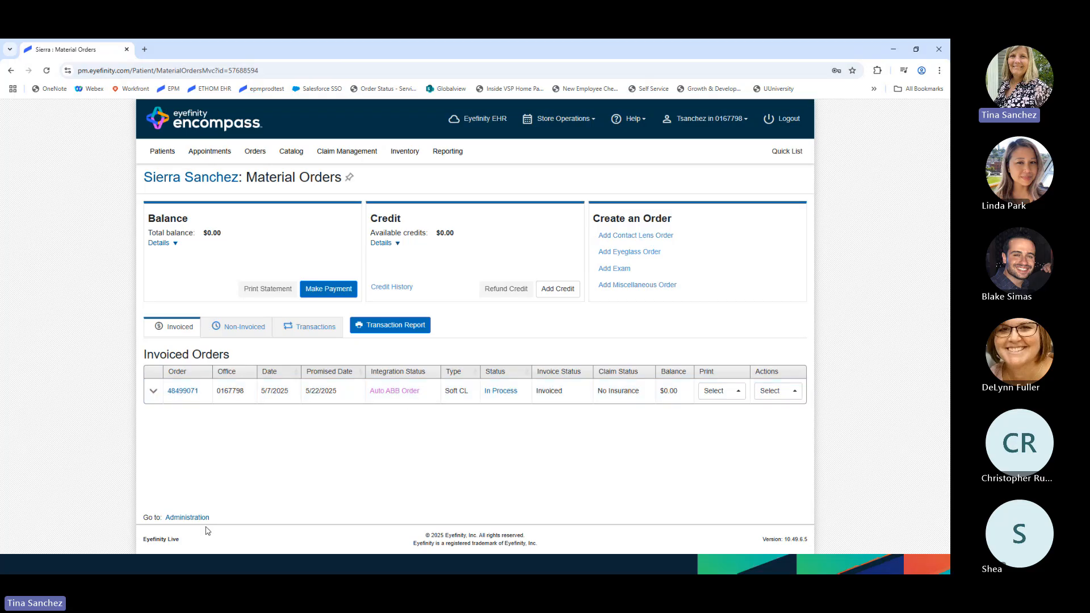
click(410, 158)
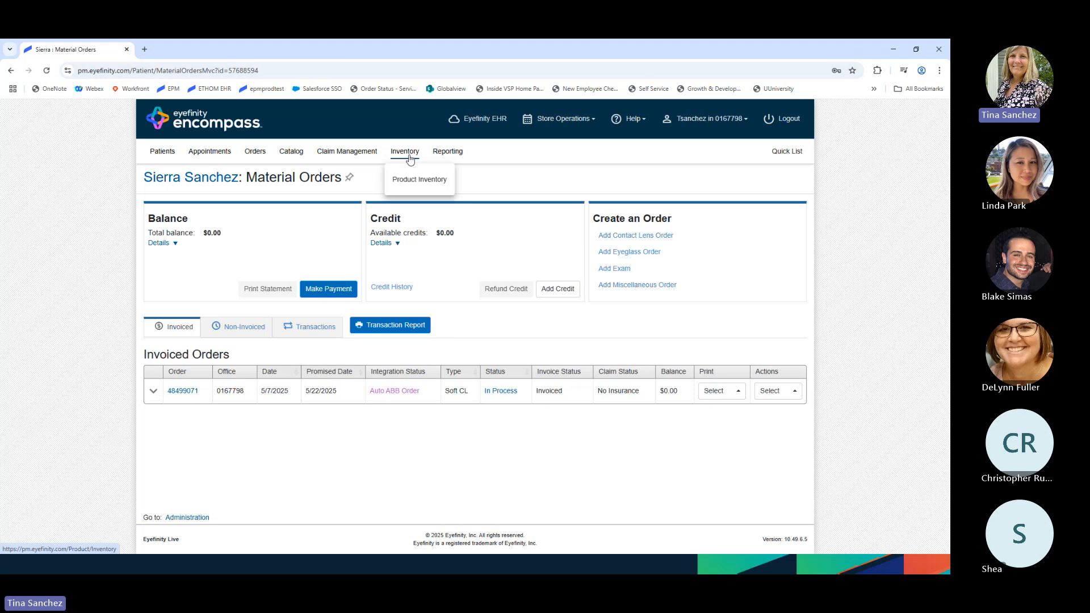
- Open Product Inventory and expand the Eyefinity - WVA stock order to show its two AV VITALITY 6PK items
click(418, 184)
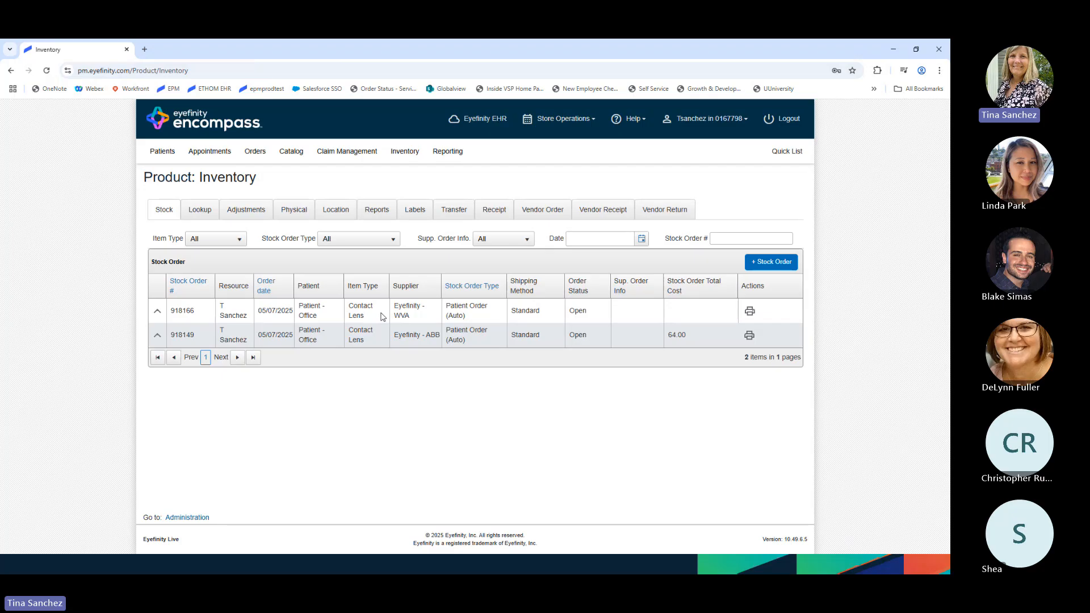
click(158, 314)
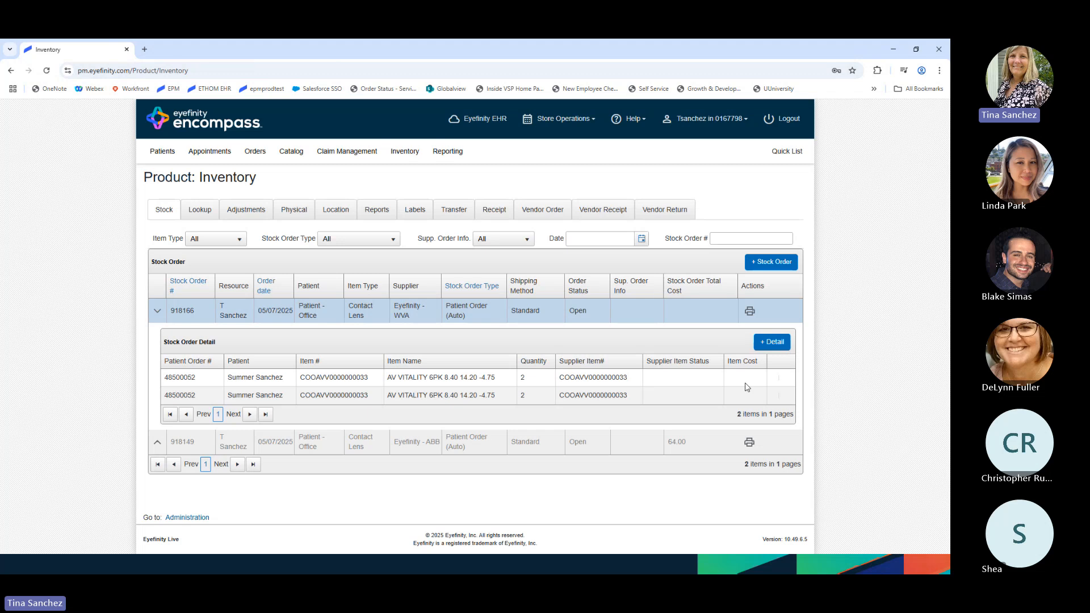
- Collapse the Eyefinity - WVA order row, leaving just the WVA and ABB stock orders listed
click(158, 313)
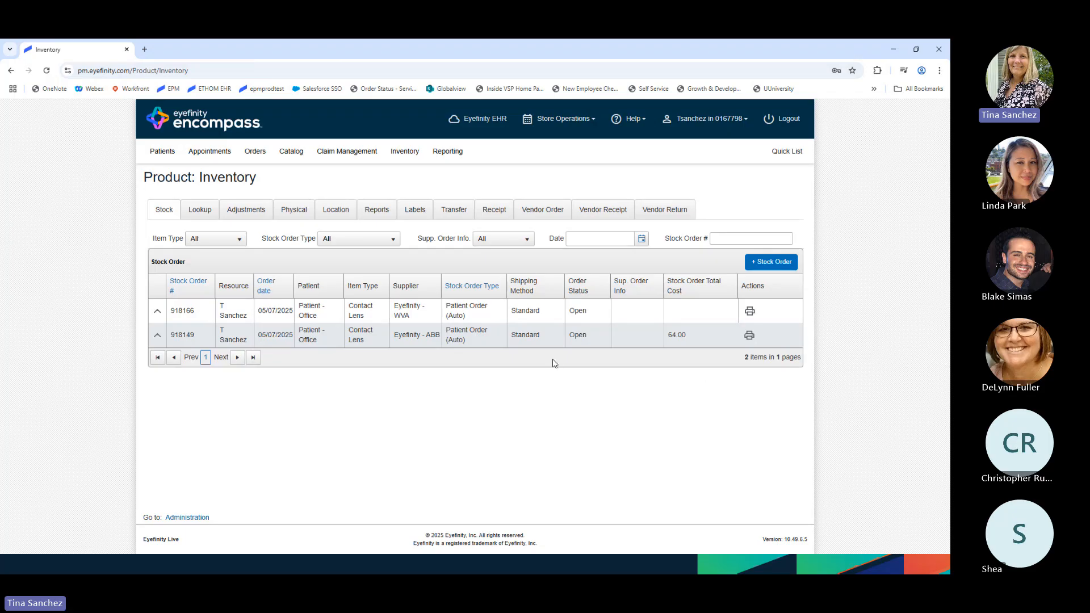
- Search Help Topics for 'contact lens integration', which returns 28 results
click(634, 119)
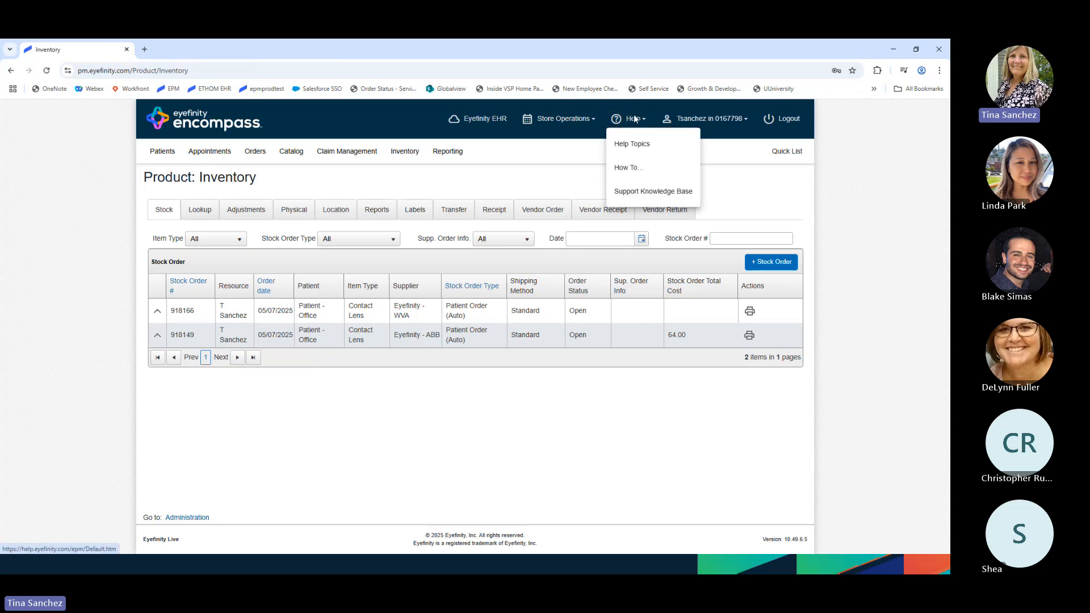
click(635, 143)
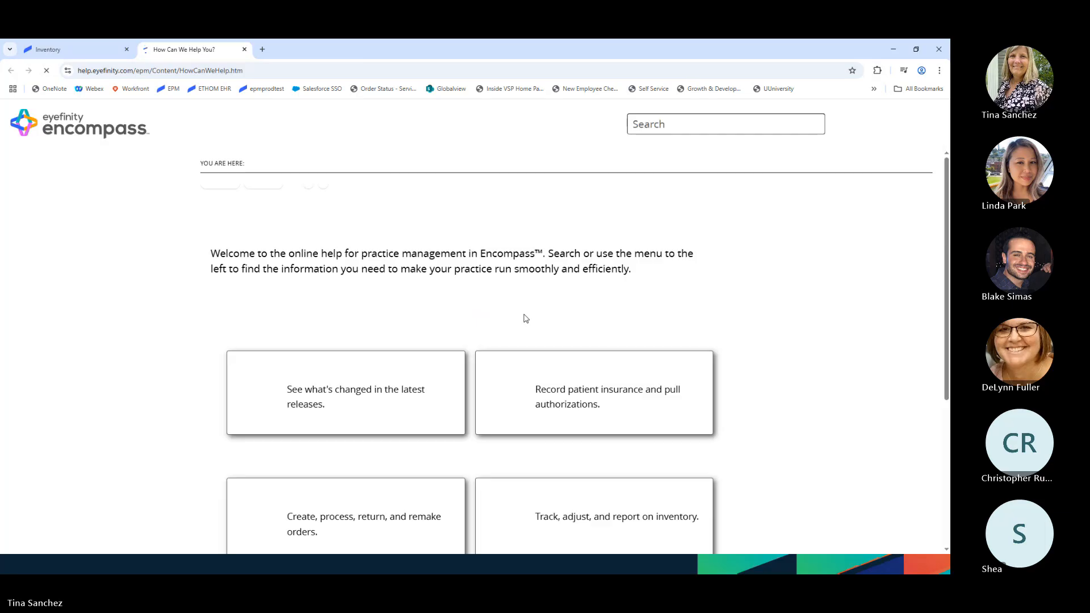
click(679, 124)
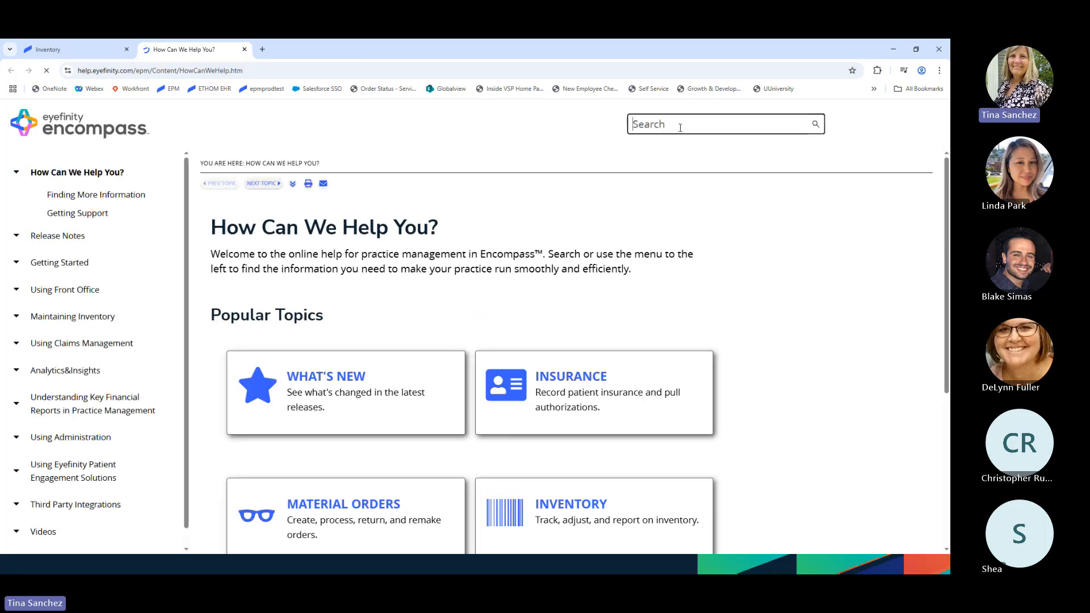
text(contact lens integration)
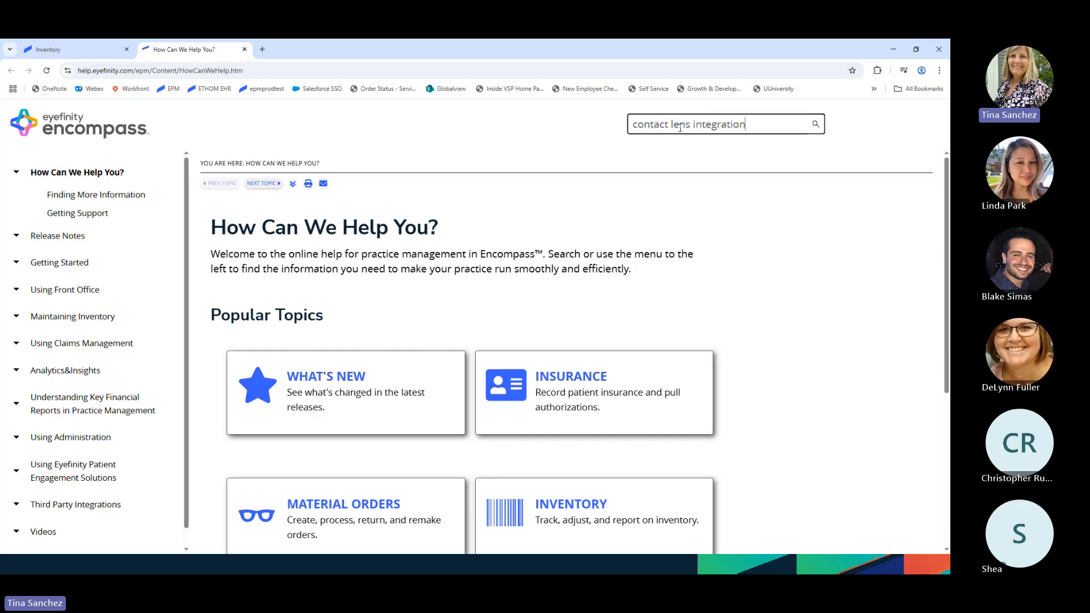
key(Return)
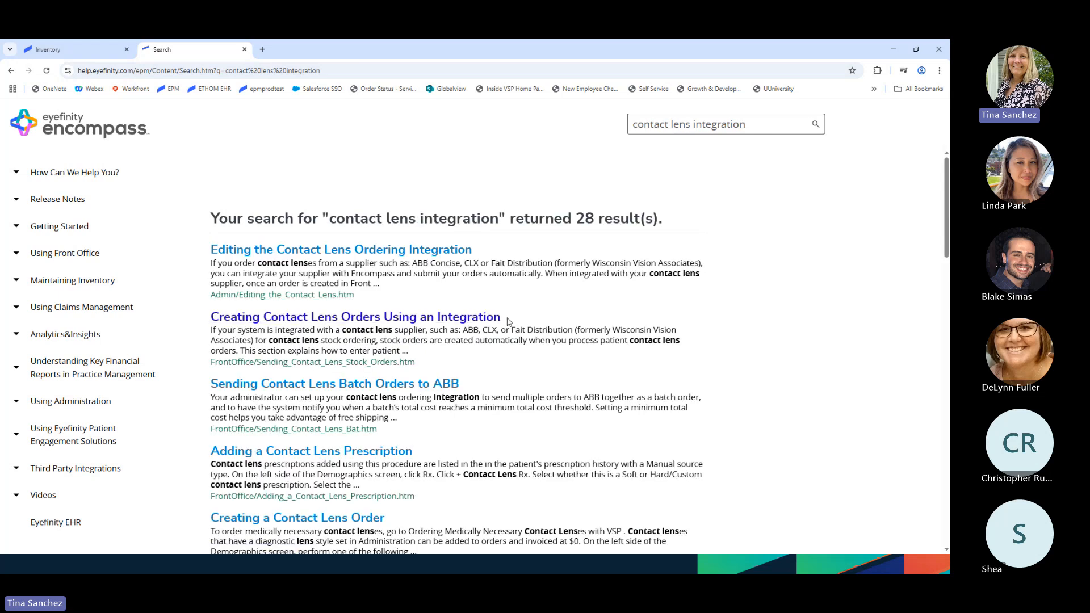
click(335, 320)
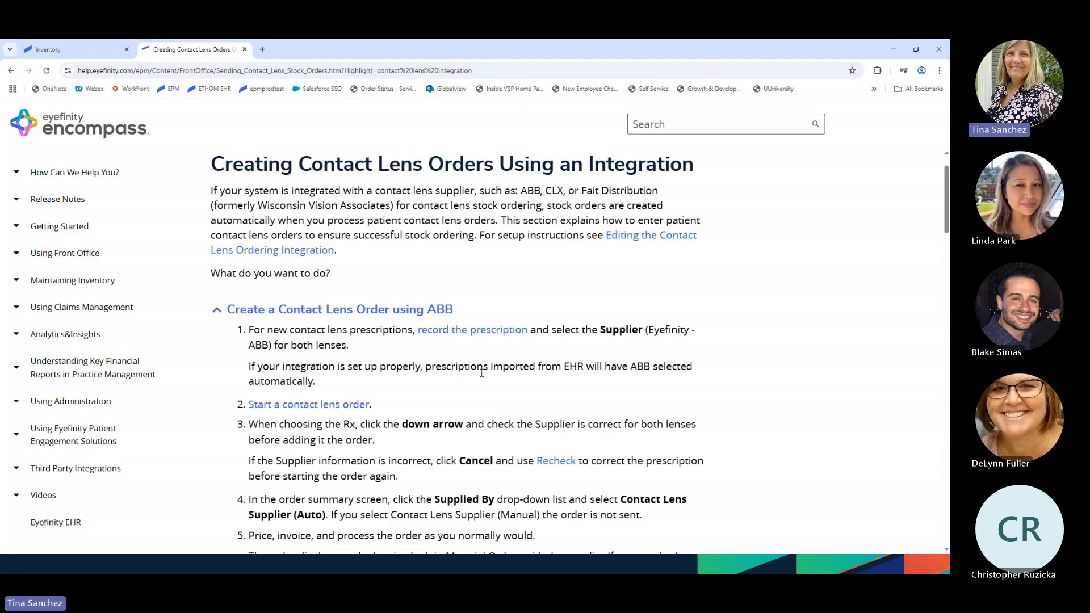
scroll(482, 373, down, 2)
scroll(480, 379, down, 9)
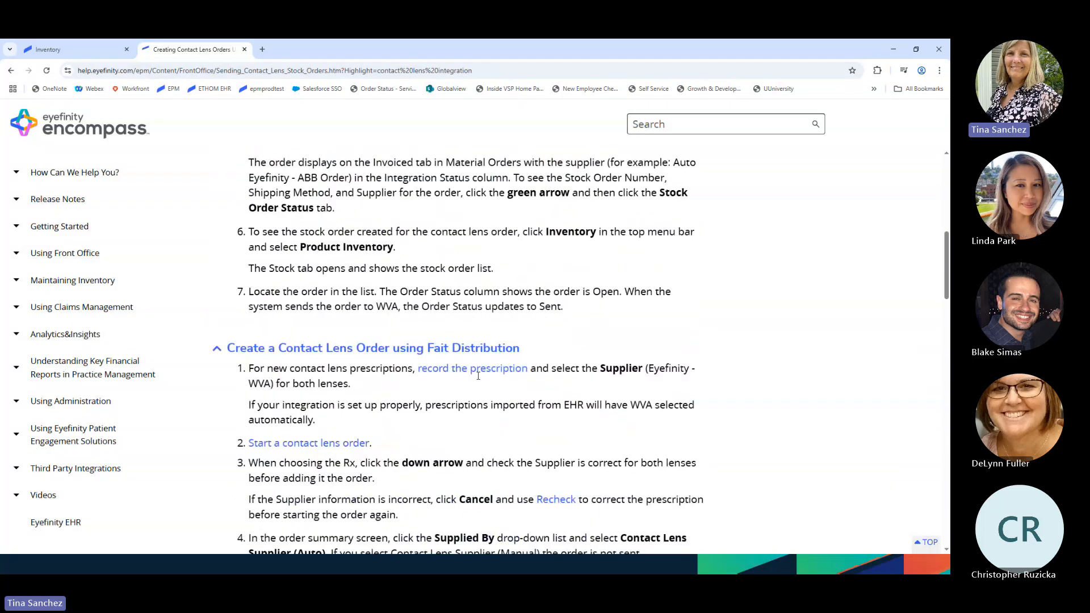
scroll(439, 371, down, 7)
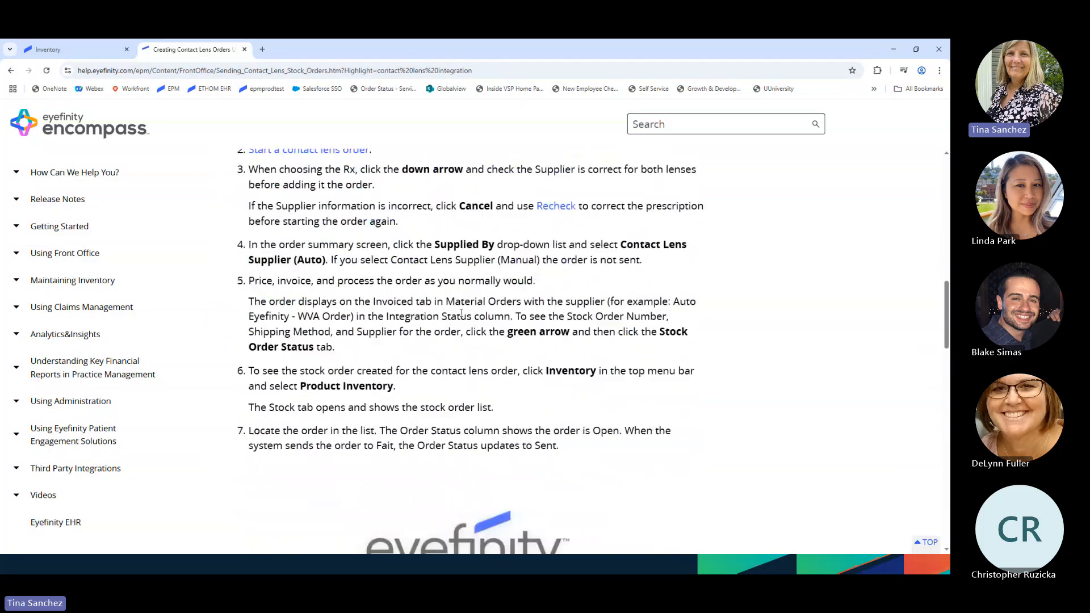
scroll(432, 357, down, 7)
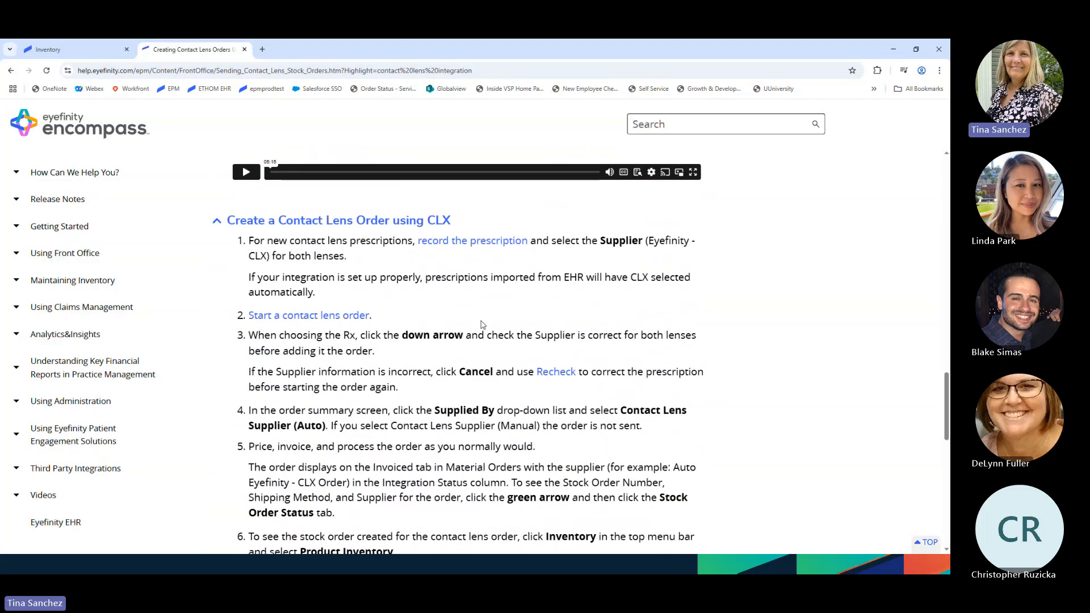
scroll(444, 375, down, 2)
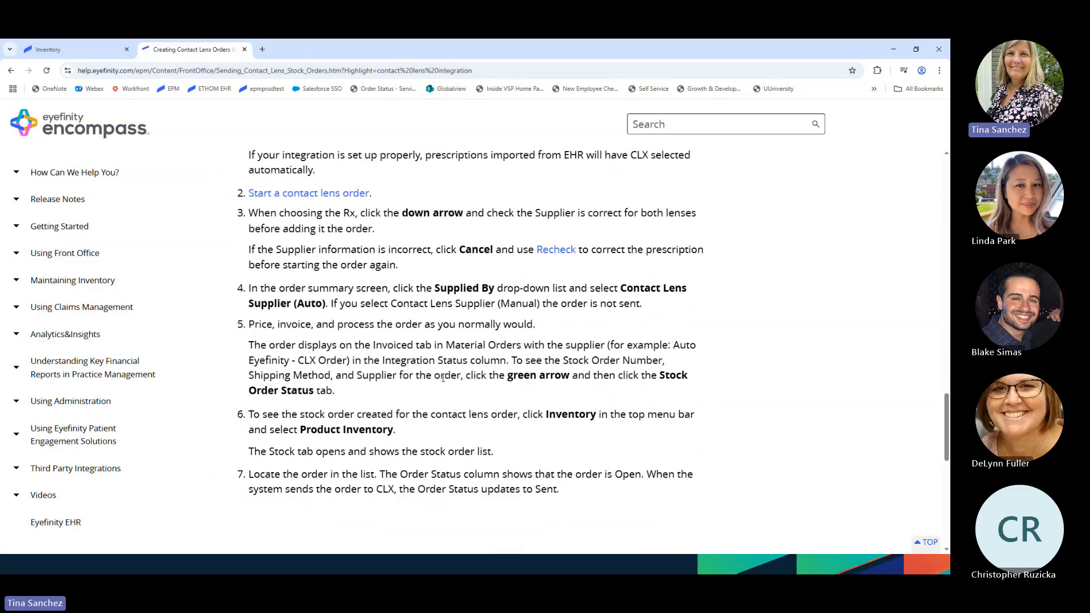
scroll(443, 378, down, 7)
click(878, 539)
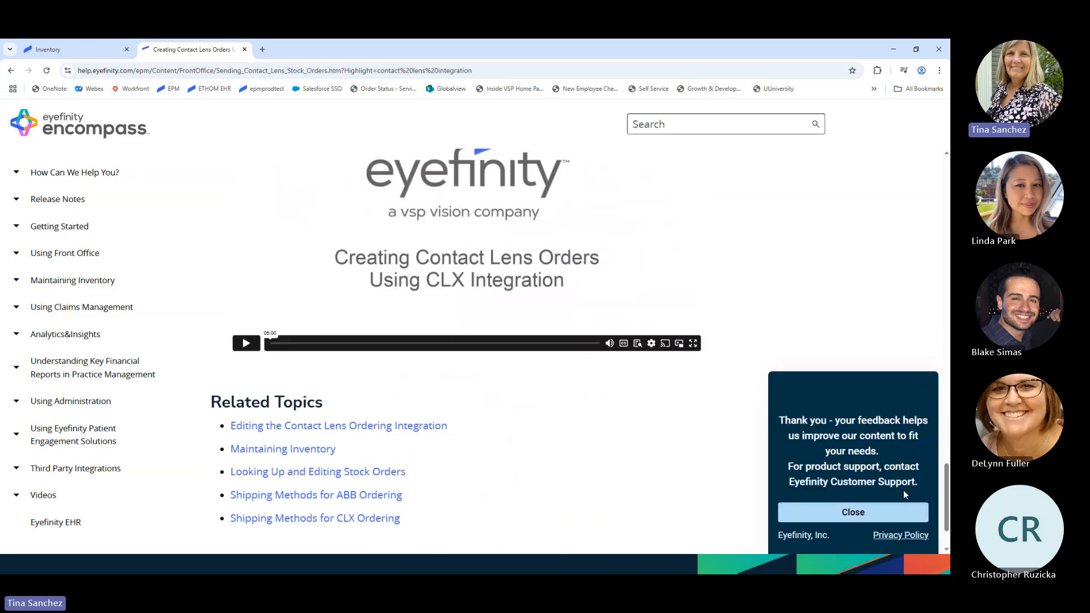
click(854, 513)
scroll(494, 466, down, 2)
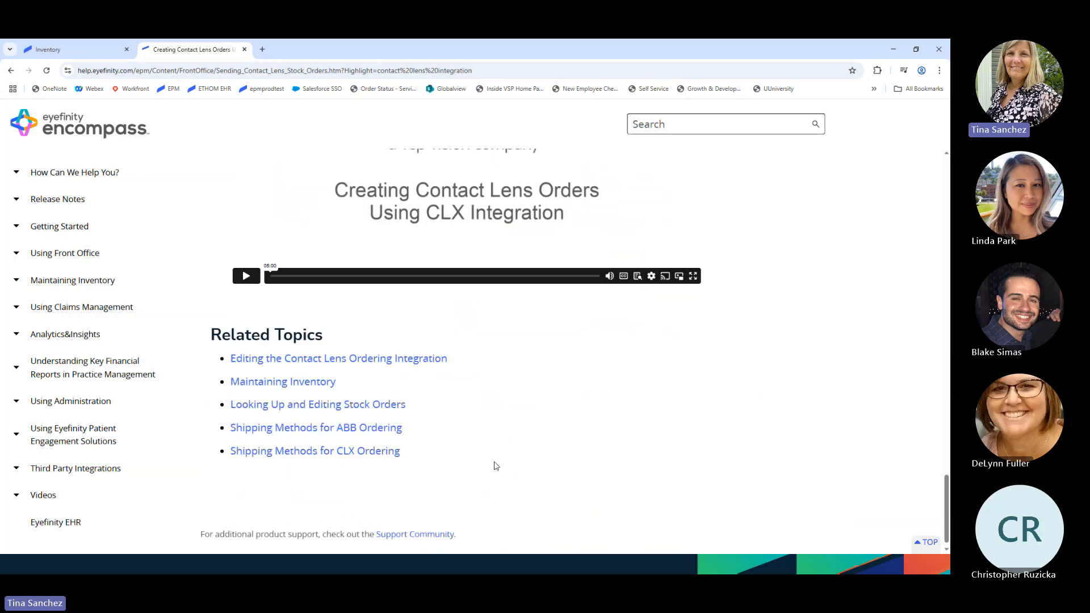
scroll(496, 466, up, 1)
scroll(495, 466, up, 3)
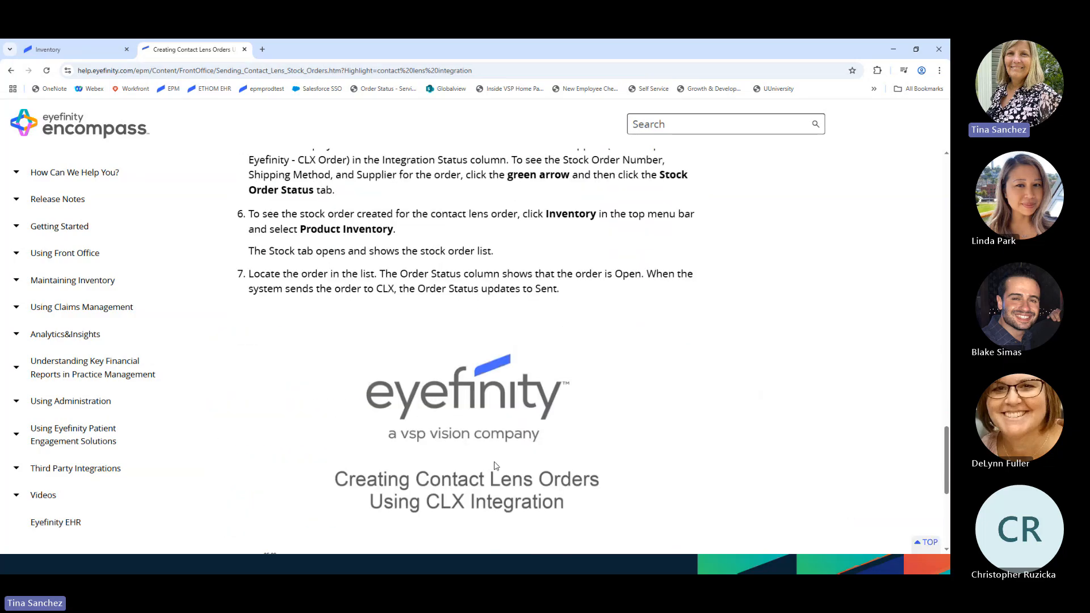
scroll(495, 465, up, 11)
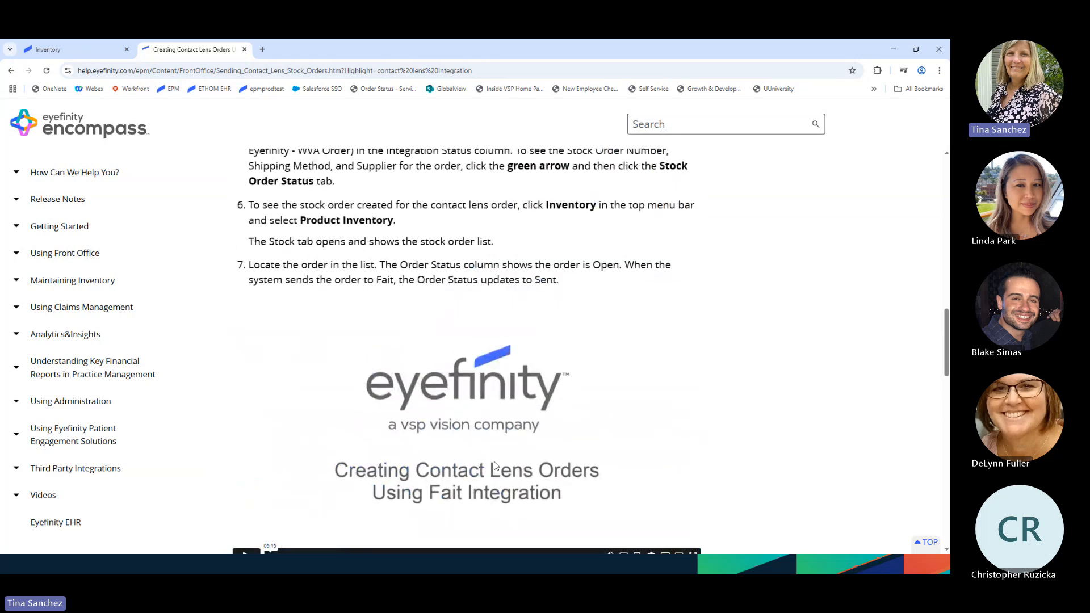
scroll(495, 465, up, 2)
scroll(494, 466, up, 2)
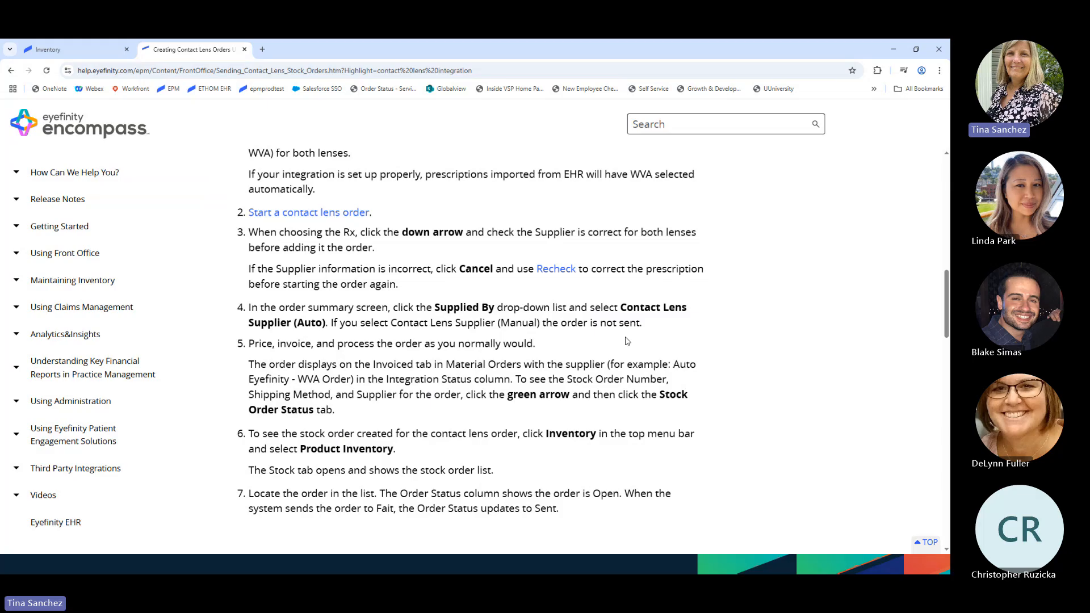
scroll(628, 340, up, 1)
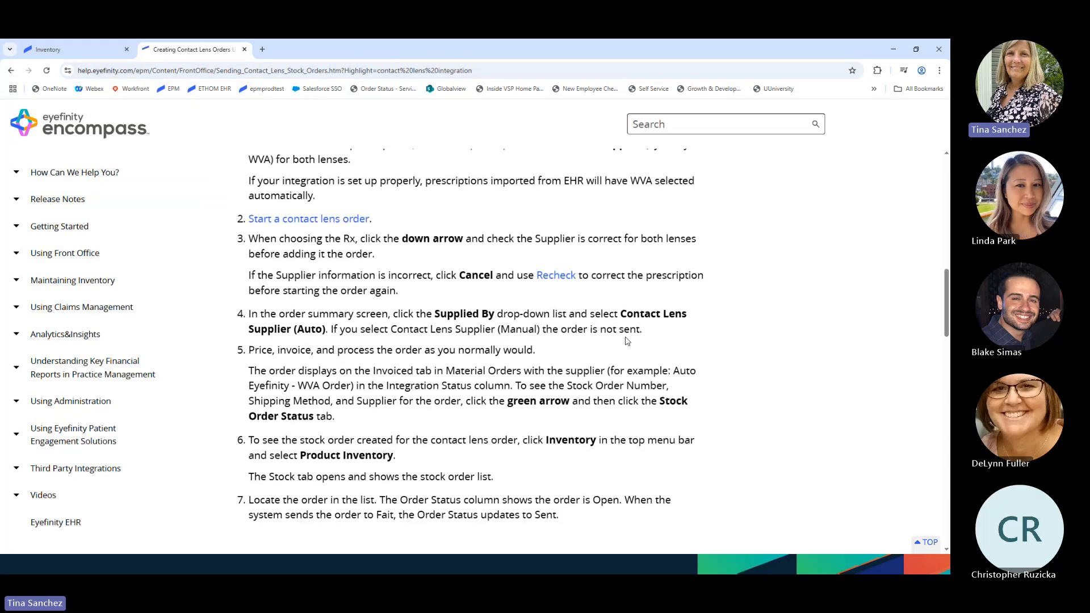
scroll(628, 341, up, 2)
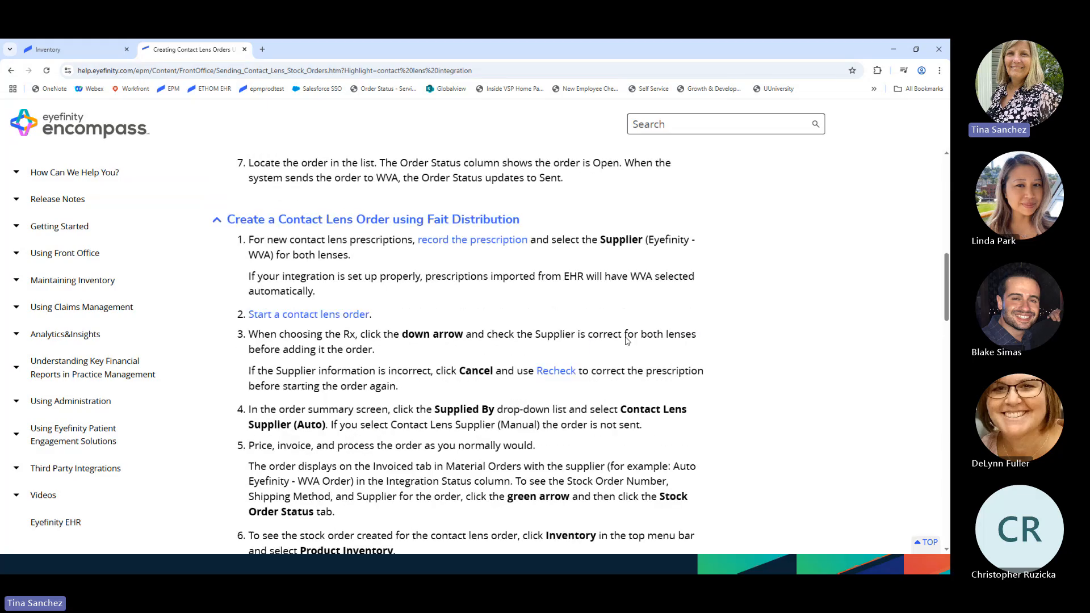
scroll(627, 341, up, 1)
scroll(627, 341, down, 2)
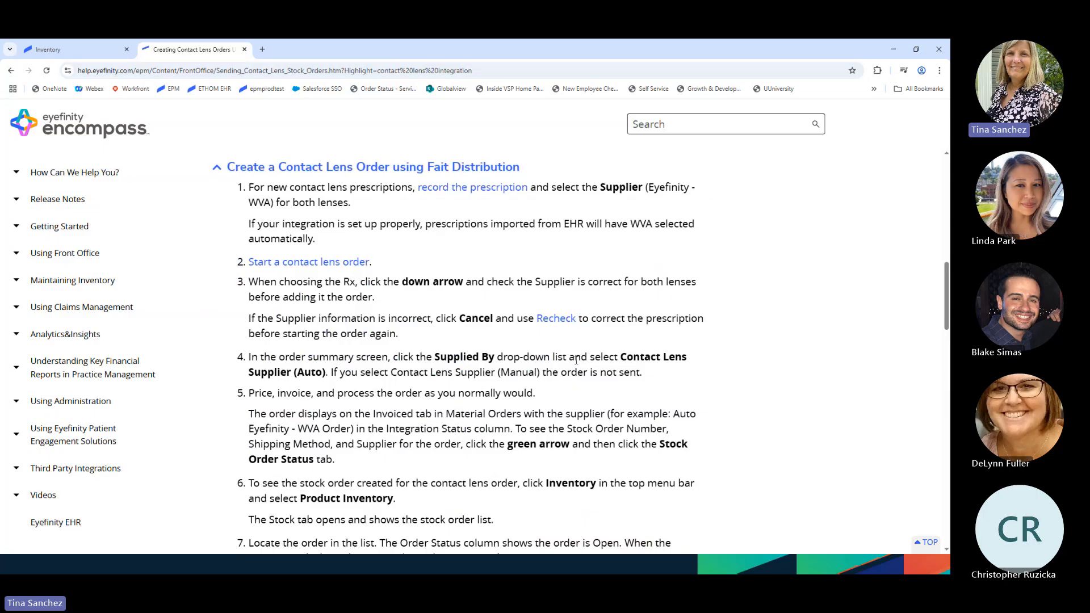
scroll(576, 361, down, 1)
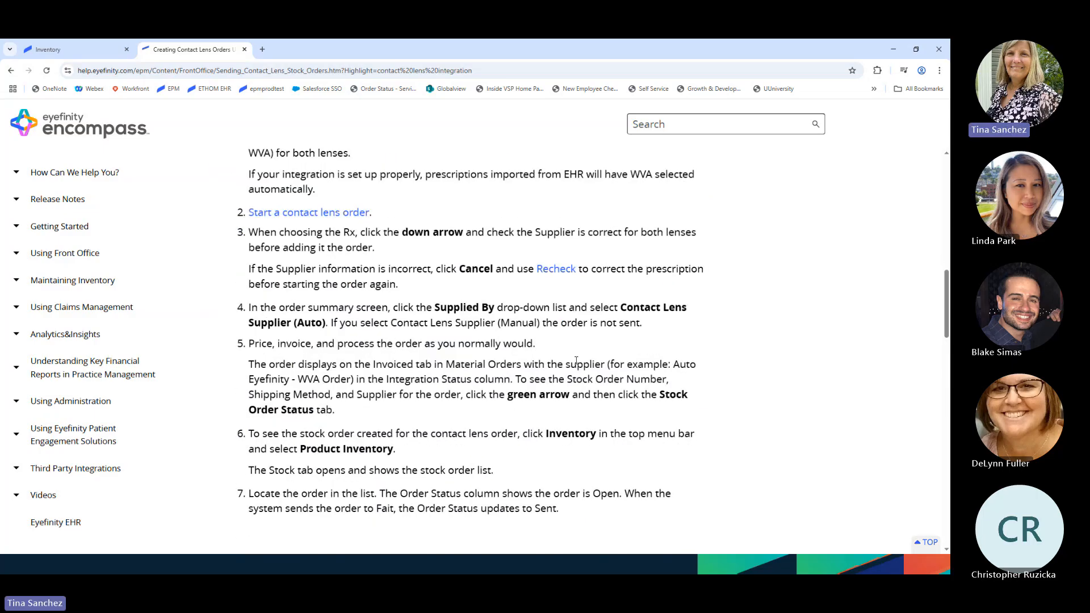
scroll(577, 361, up, 1)
scroll(576, 361, up, 3)
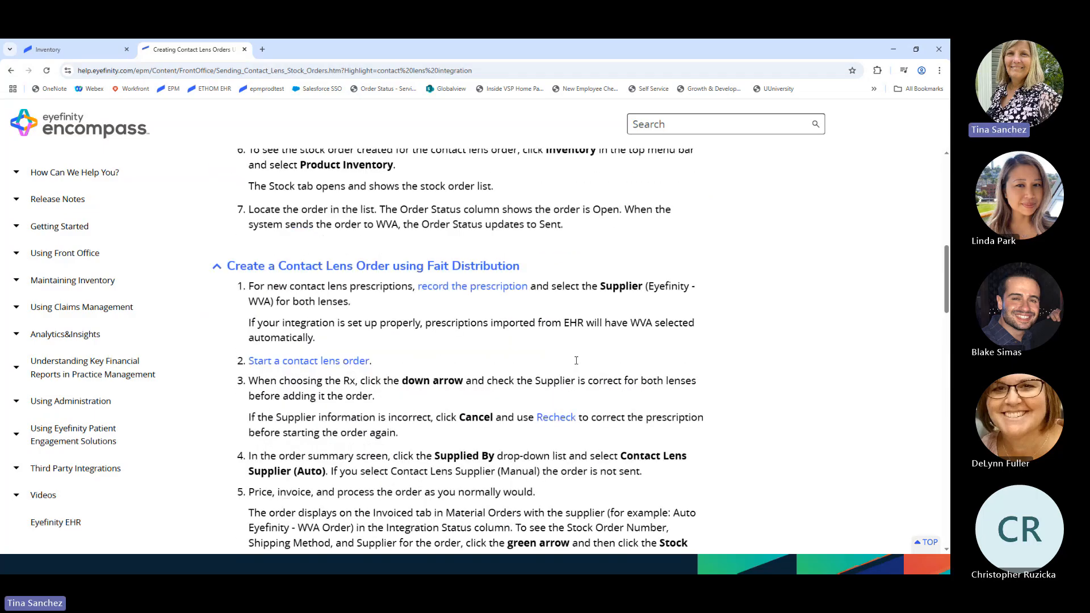
scroll(434, 278, up, 3)
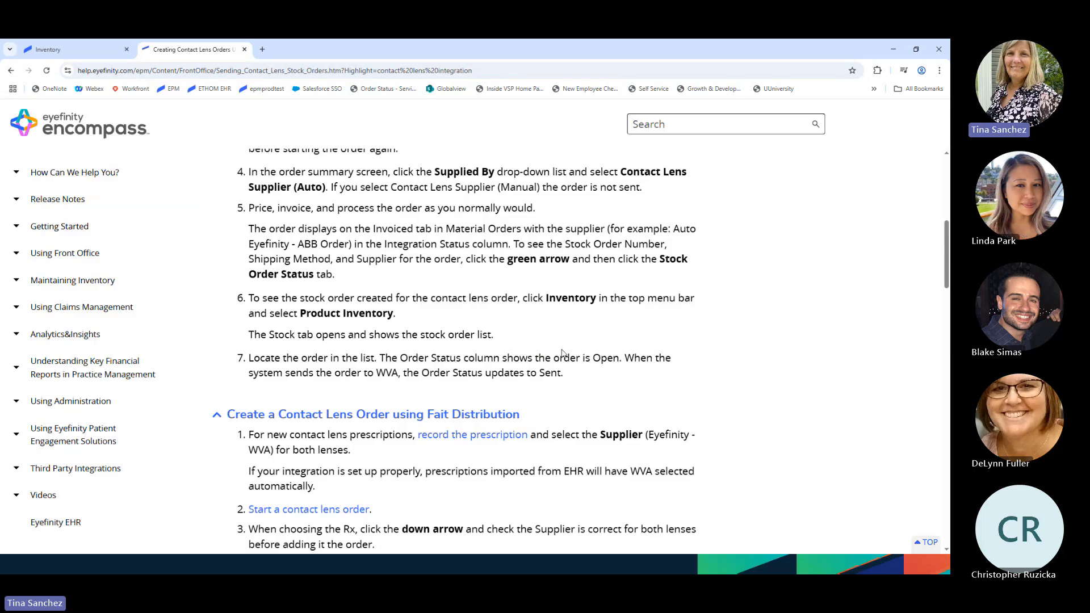
scroll(563, 352, up, 1)
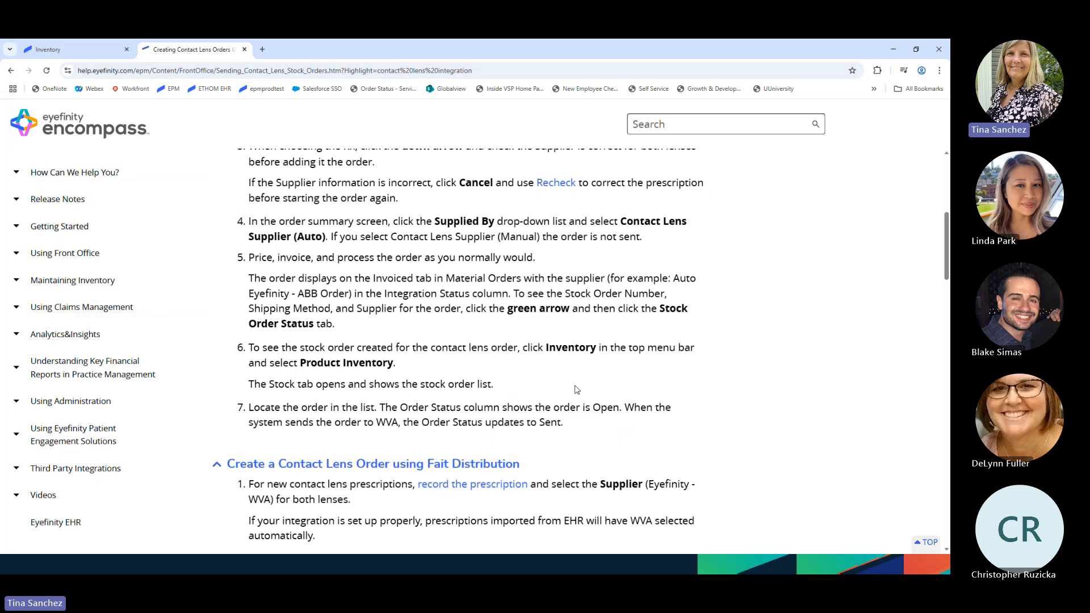
scroll(577, 390, up, 2)
scroll(575, 390, up, 4)
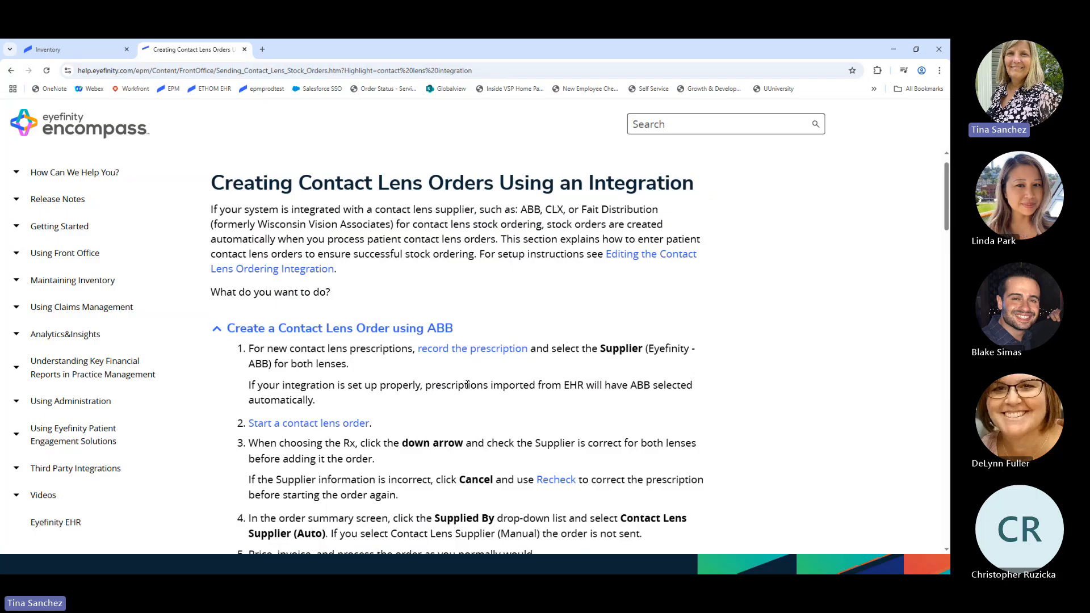
scroll(502, 418, down, 1)
scroll(502, 417, down, 2)
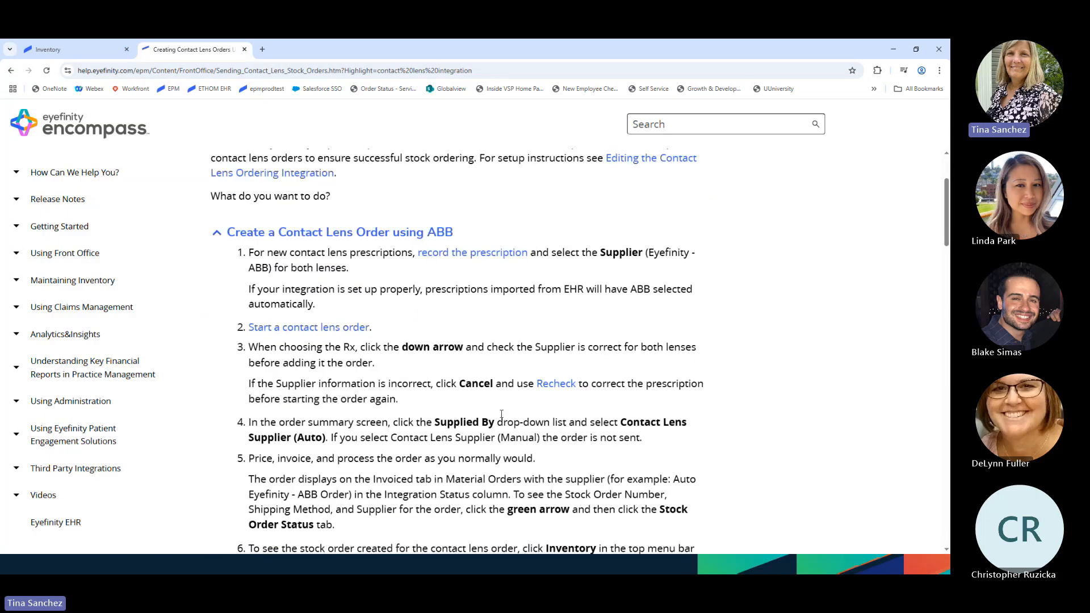
scroll(501, 414, up, 2)
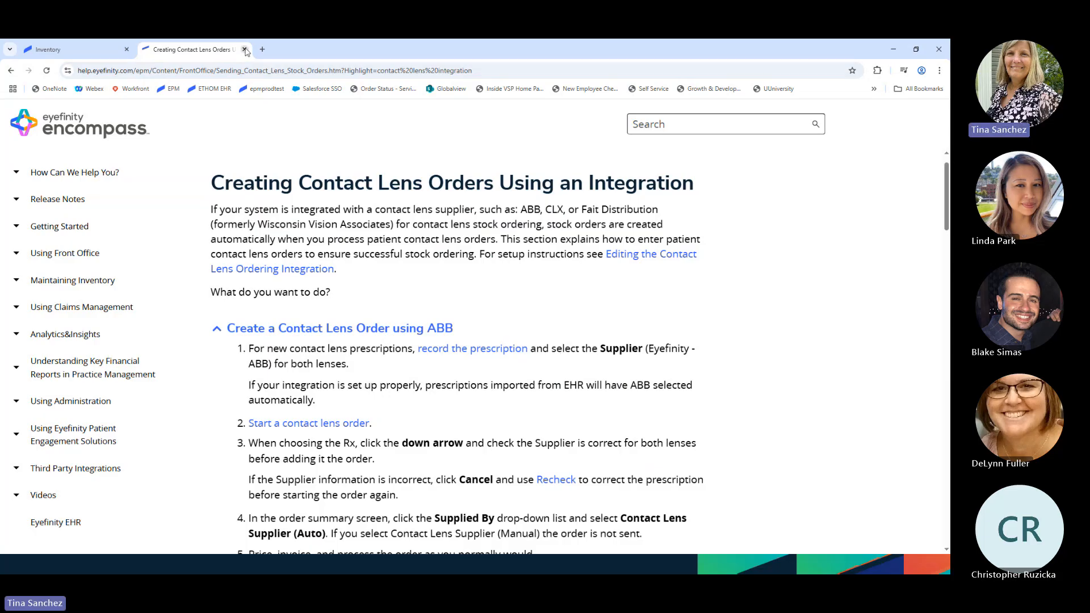
- Close the help tab, then review the Eyefinity - ABB stock order's two lens items and collapse it
click(245, 50)
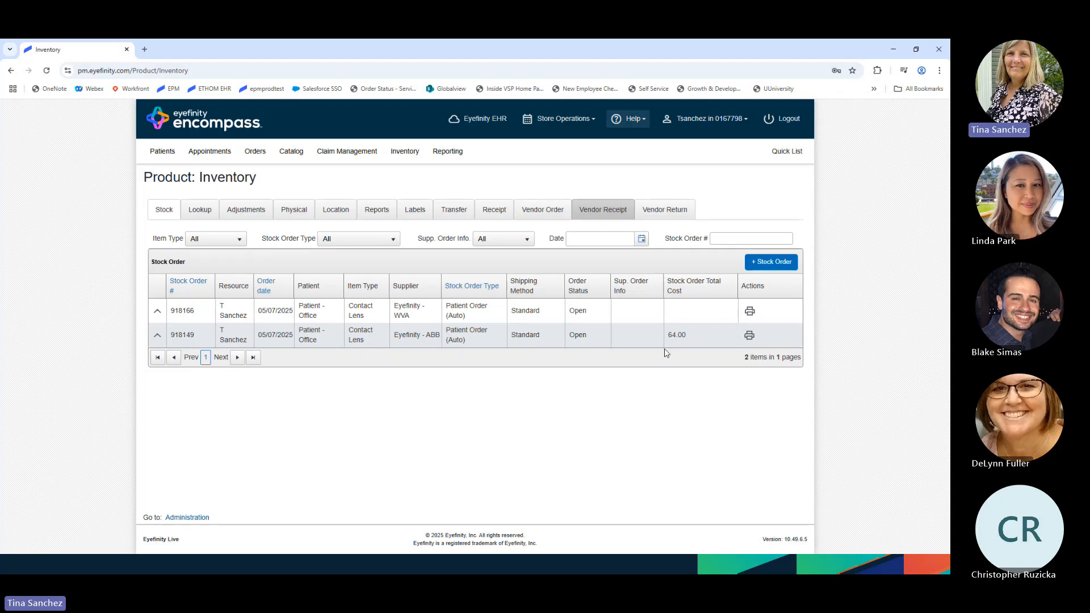
click(157, 336)
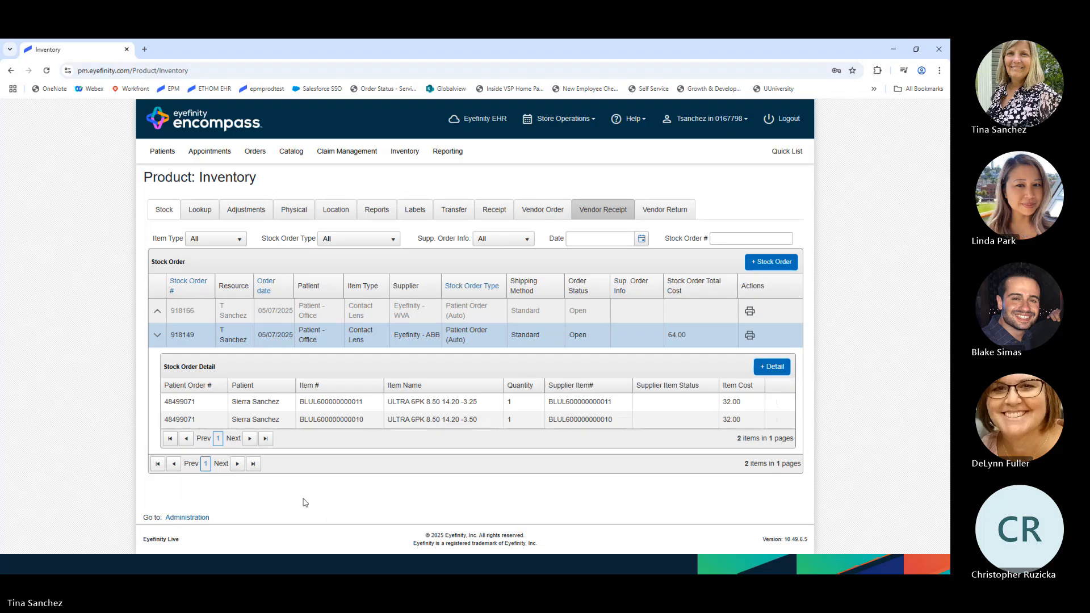
click(157, 337)
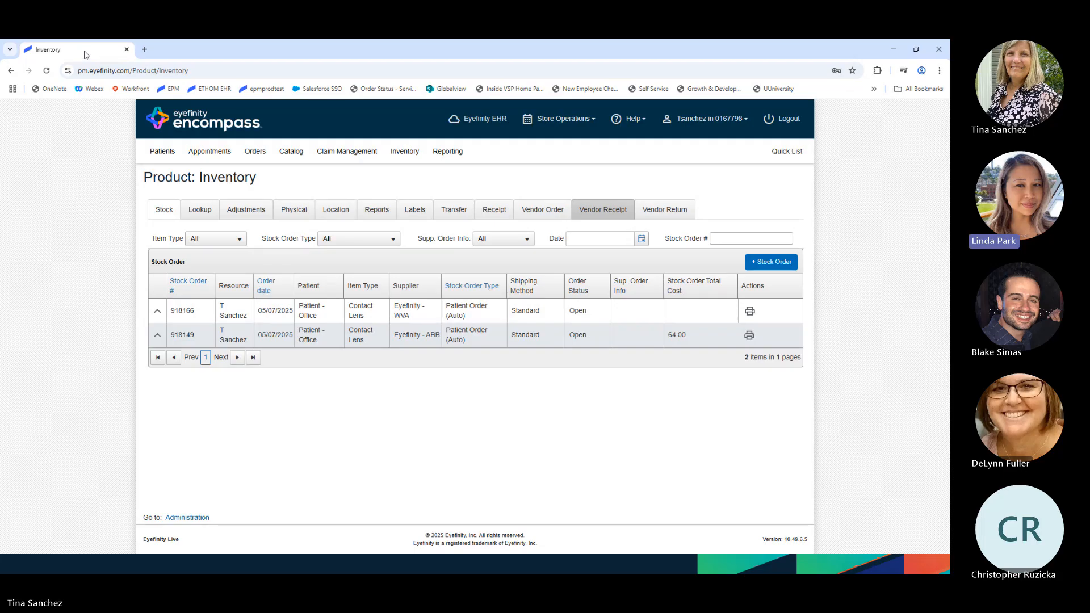
- Bring the slideshow forward and advance past QUESTIONS? to the Education Resources slide
drag(84, 54, 0, 131)
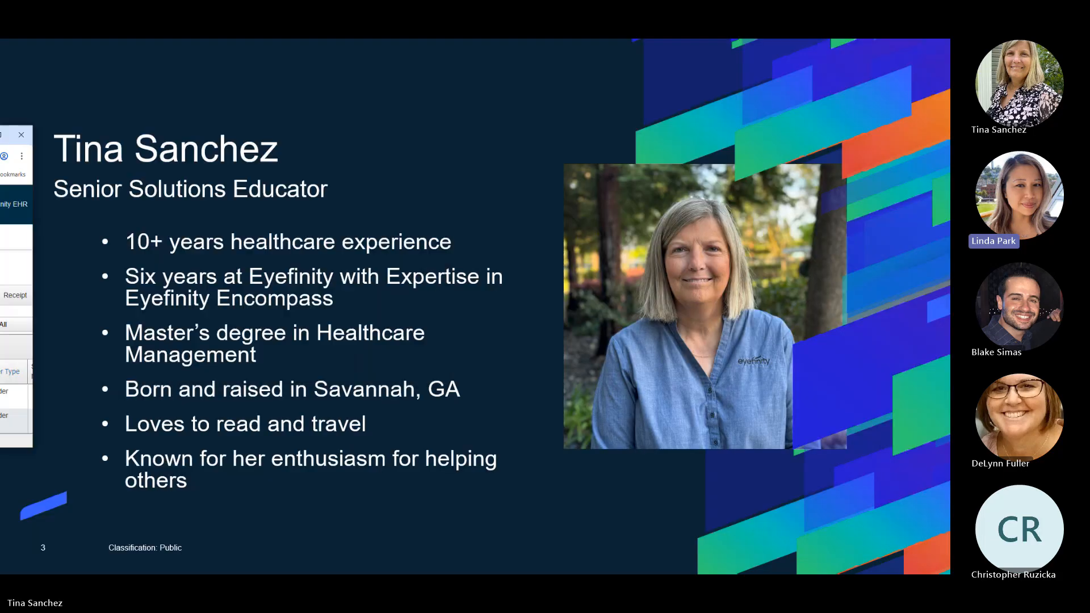
click(259, 504)
click(260, 504)
click(260, 505)
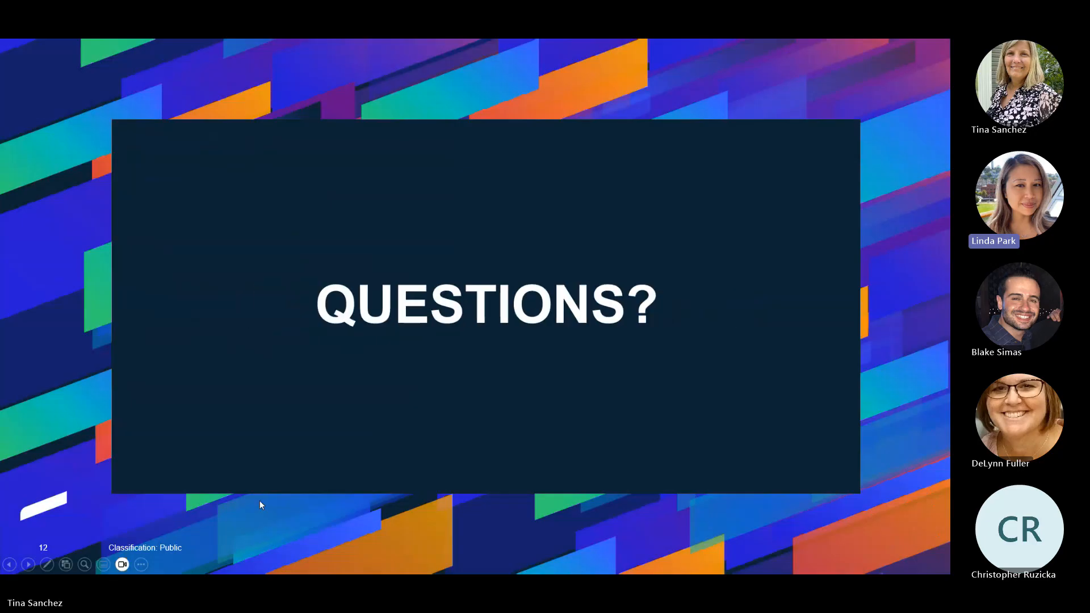
click(260, 505)
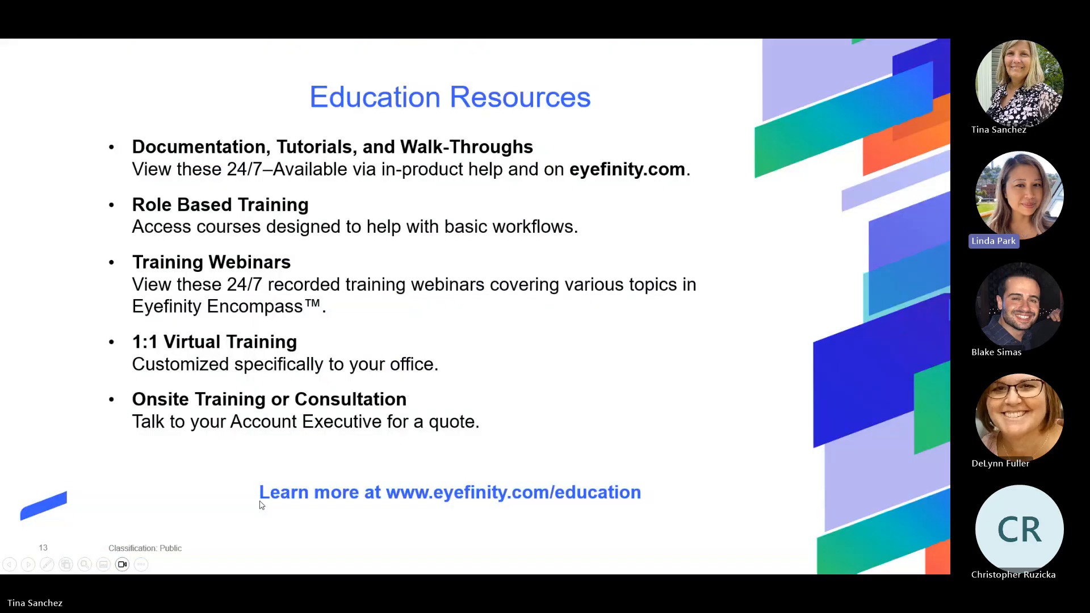